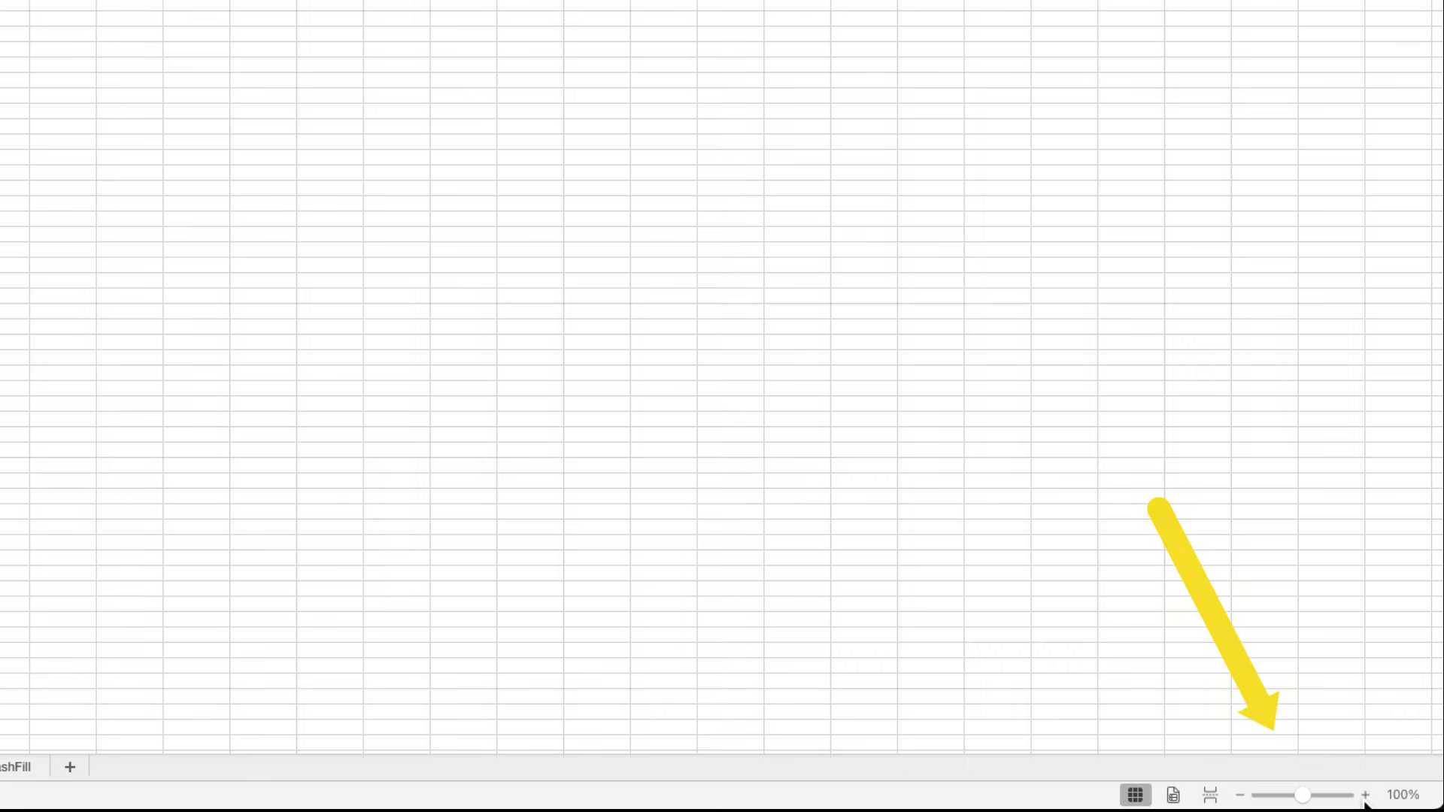
Enter the text "Test Data Entry" in cell A10 below the project list
left_click(1365, 799)
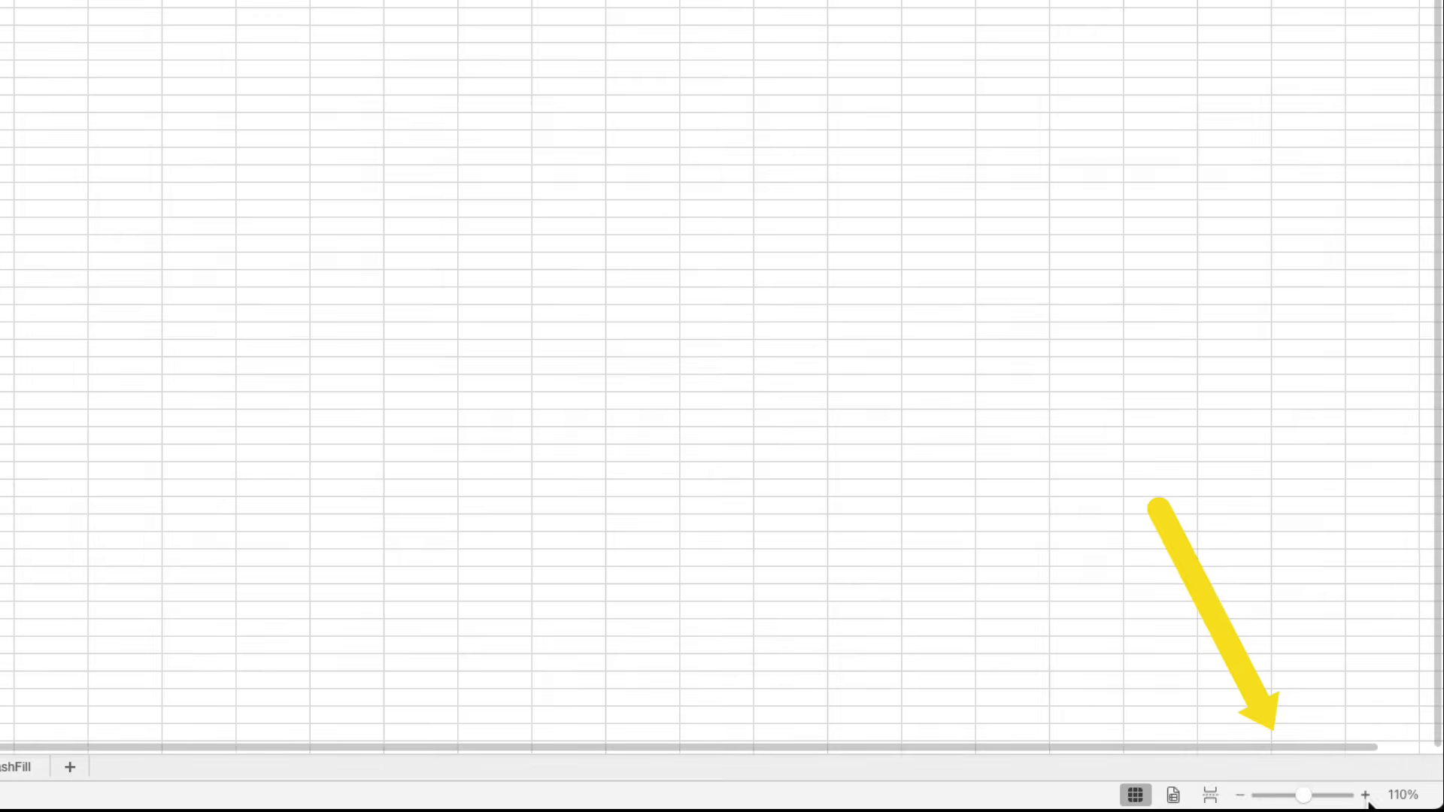
left_click(1365, 798)
left_click(1365, 799)
left_click(1366, 800)
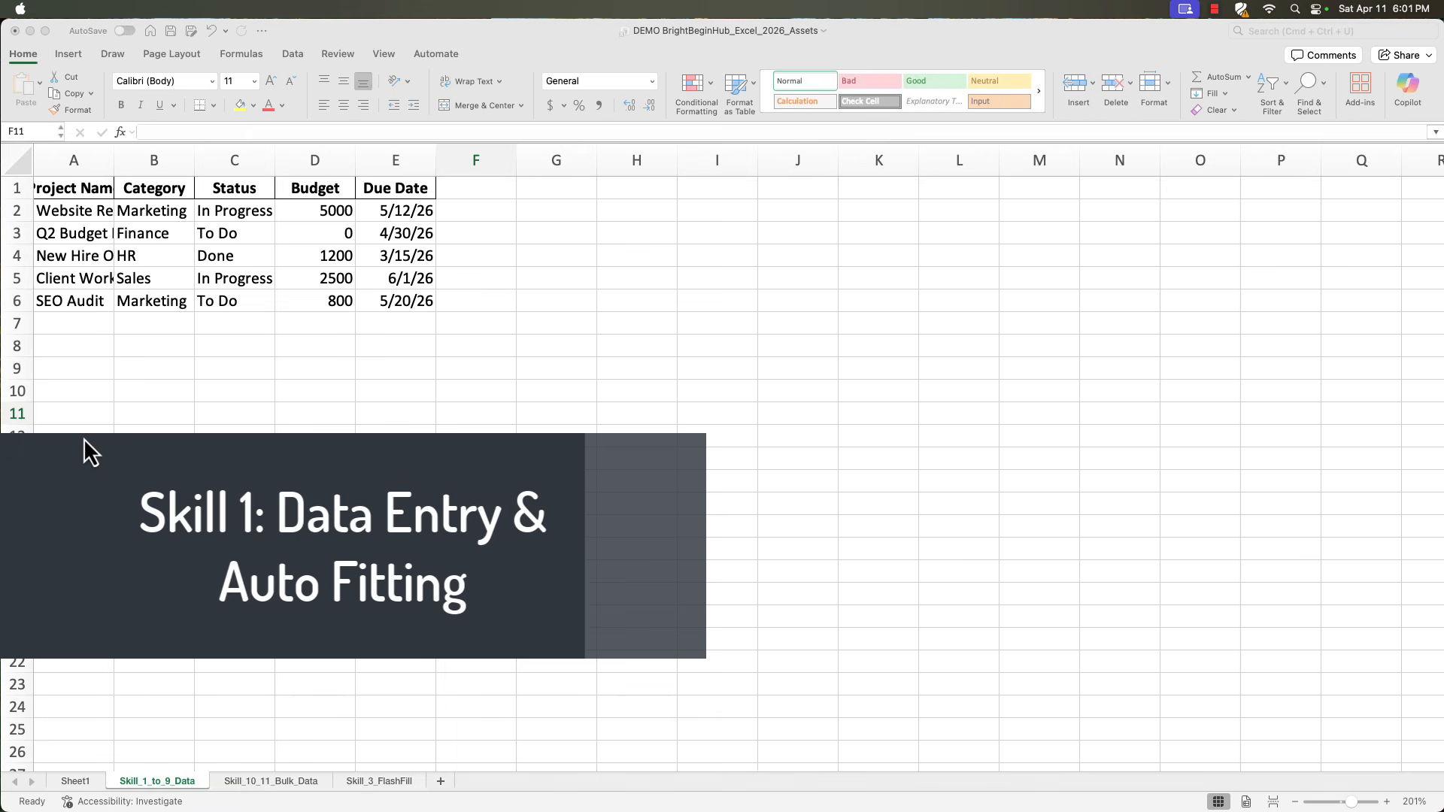
left_click(54, 390)
type("Test Data Entry")
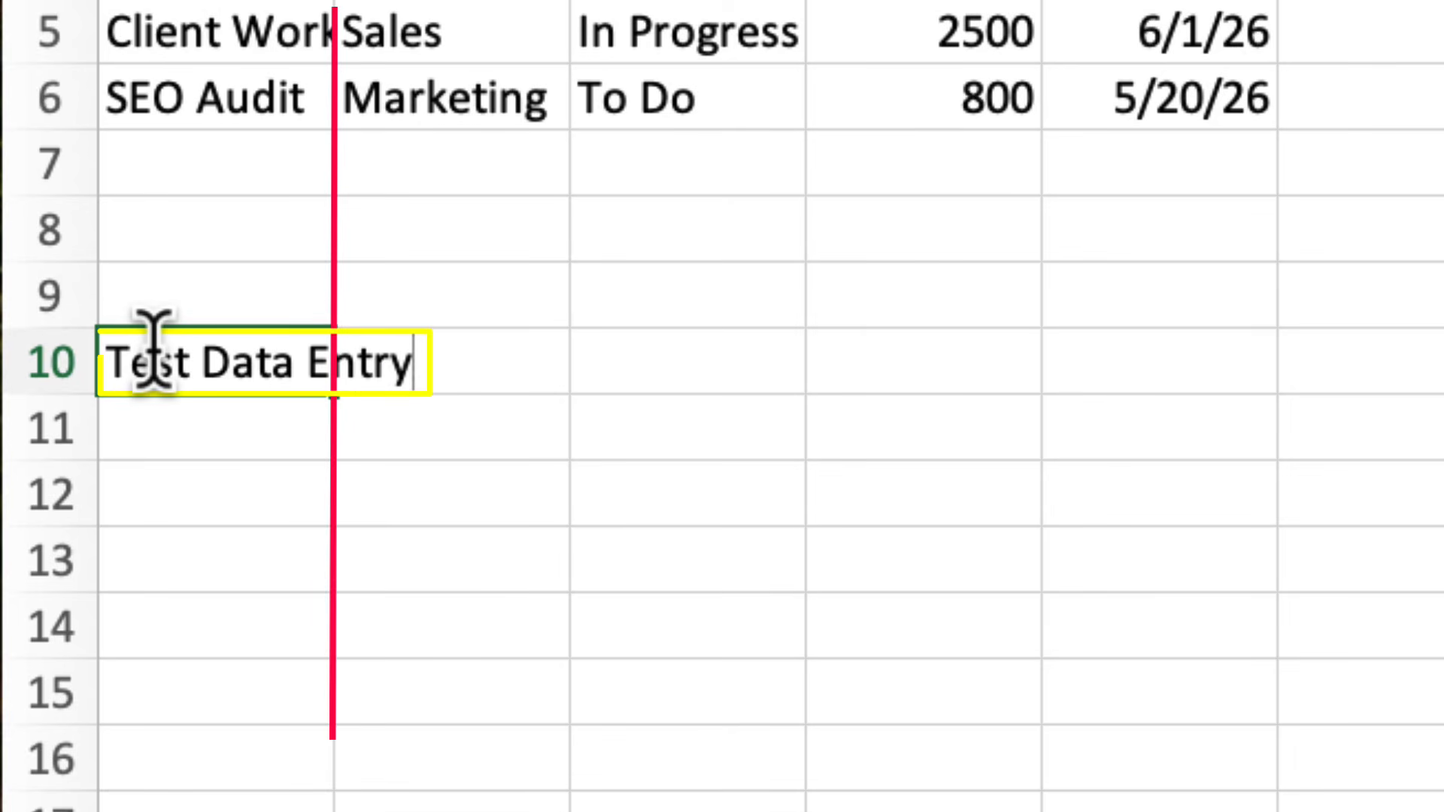
key("Return")
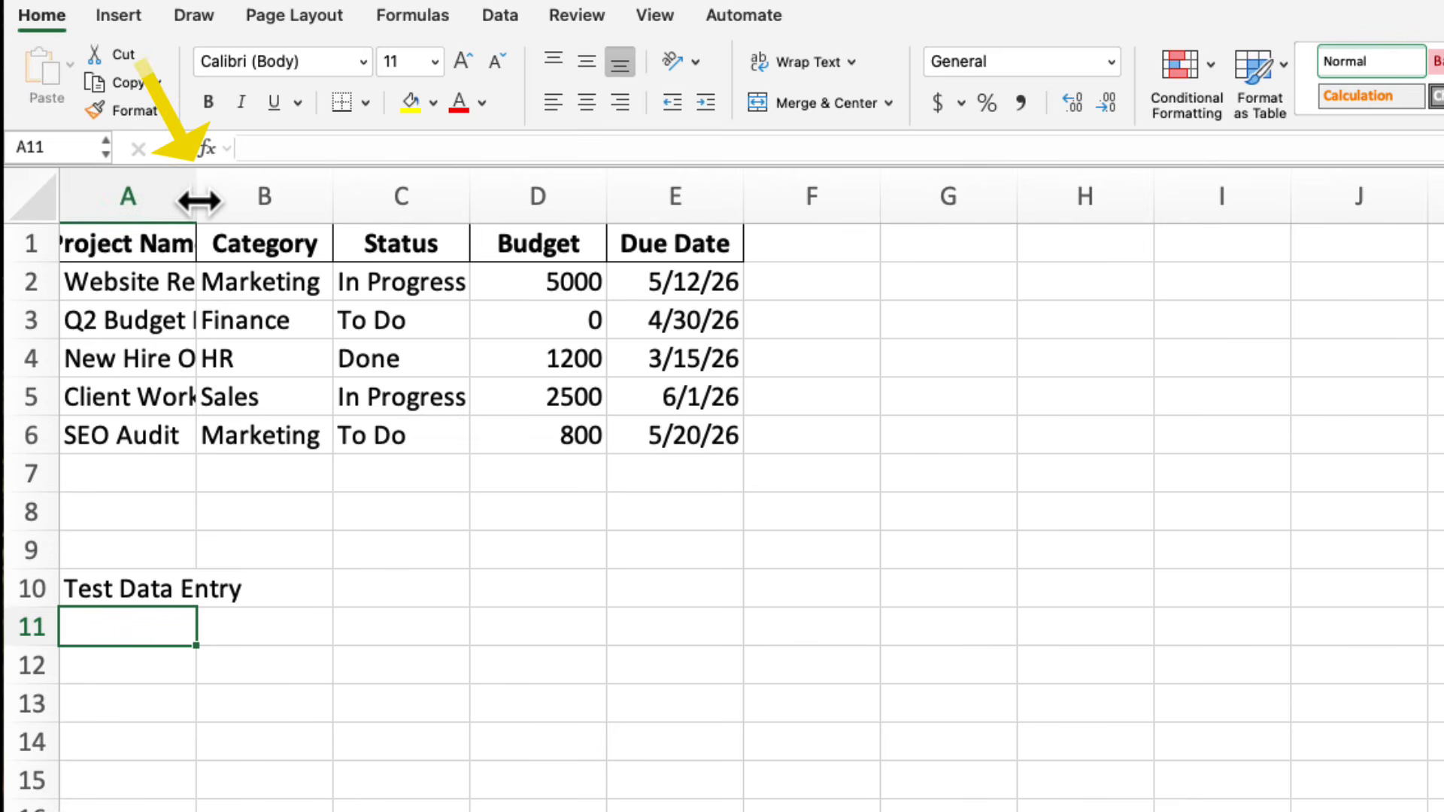
Widen column A to fit the full project names and auto-fit the Status column C
left_click_drag(198, 199, 330, 196)
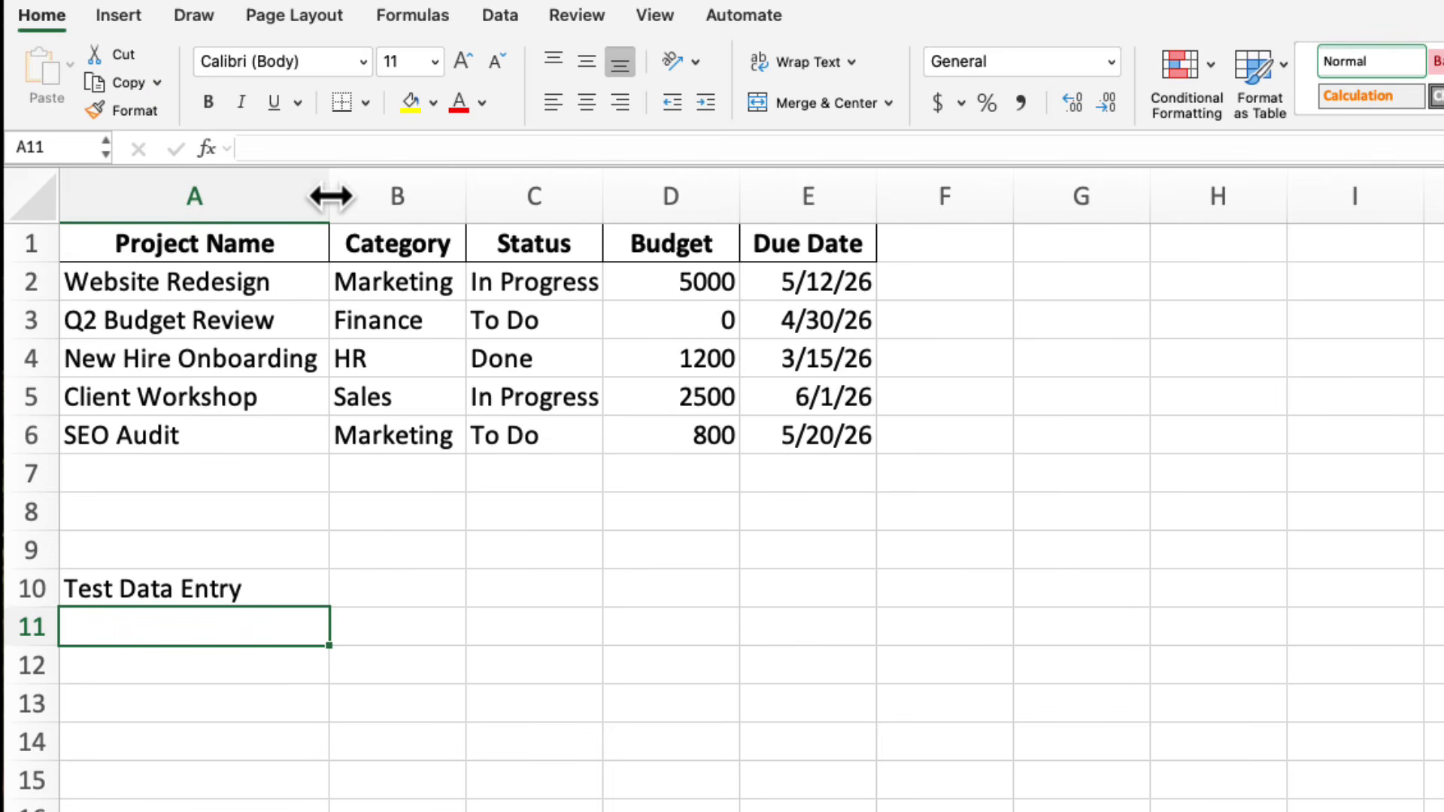
left_click(602, 199)
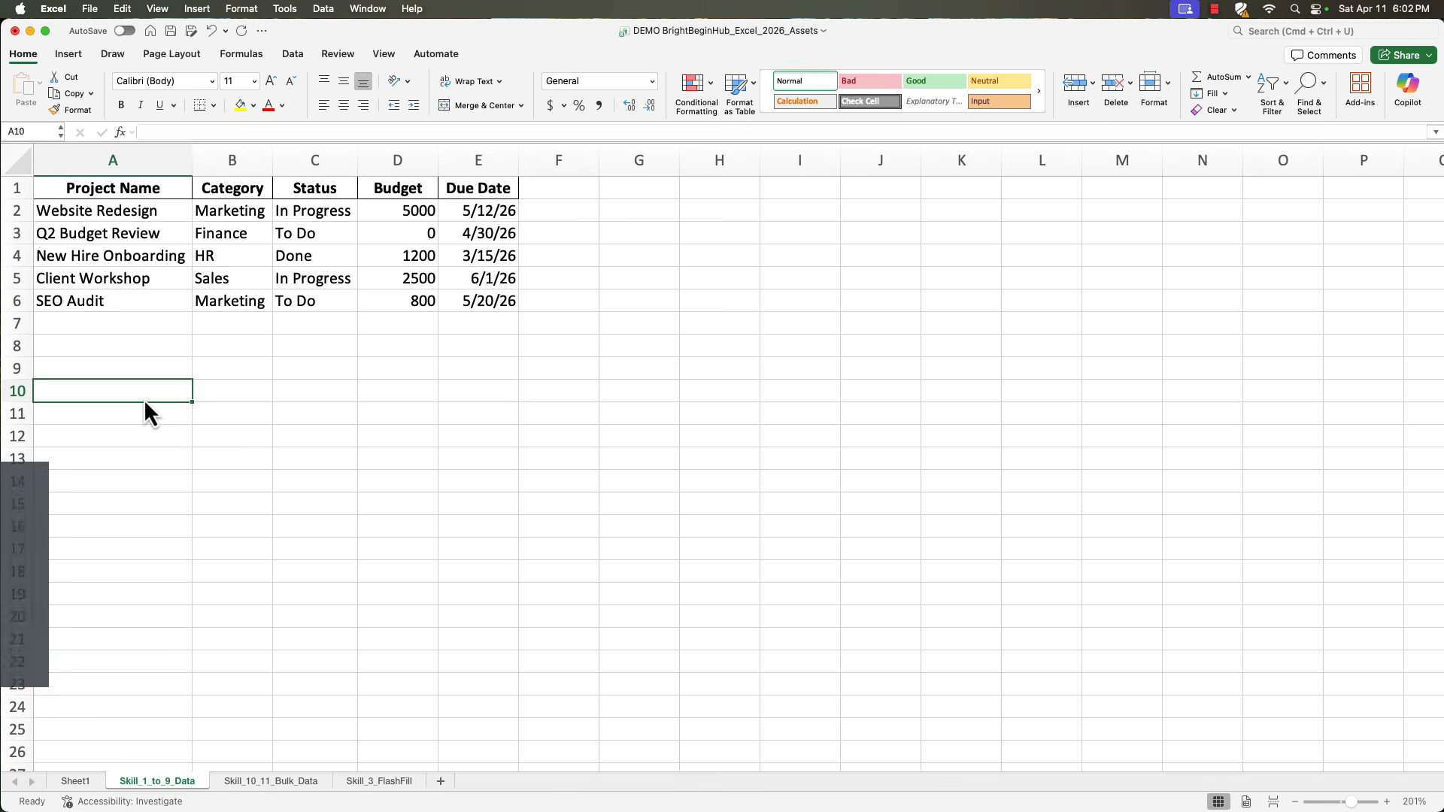
Convert the project data range A1:E6 into a table with headers
left_click_drag(500, 305, 152, 194)
key("super+t")
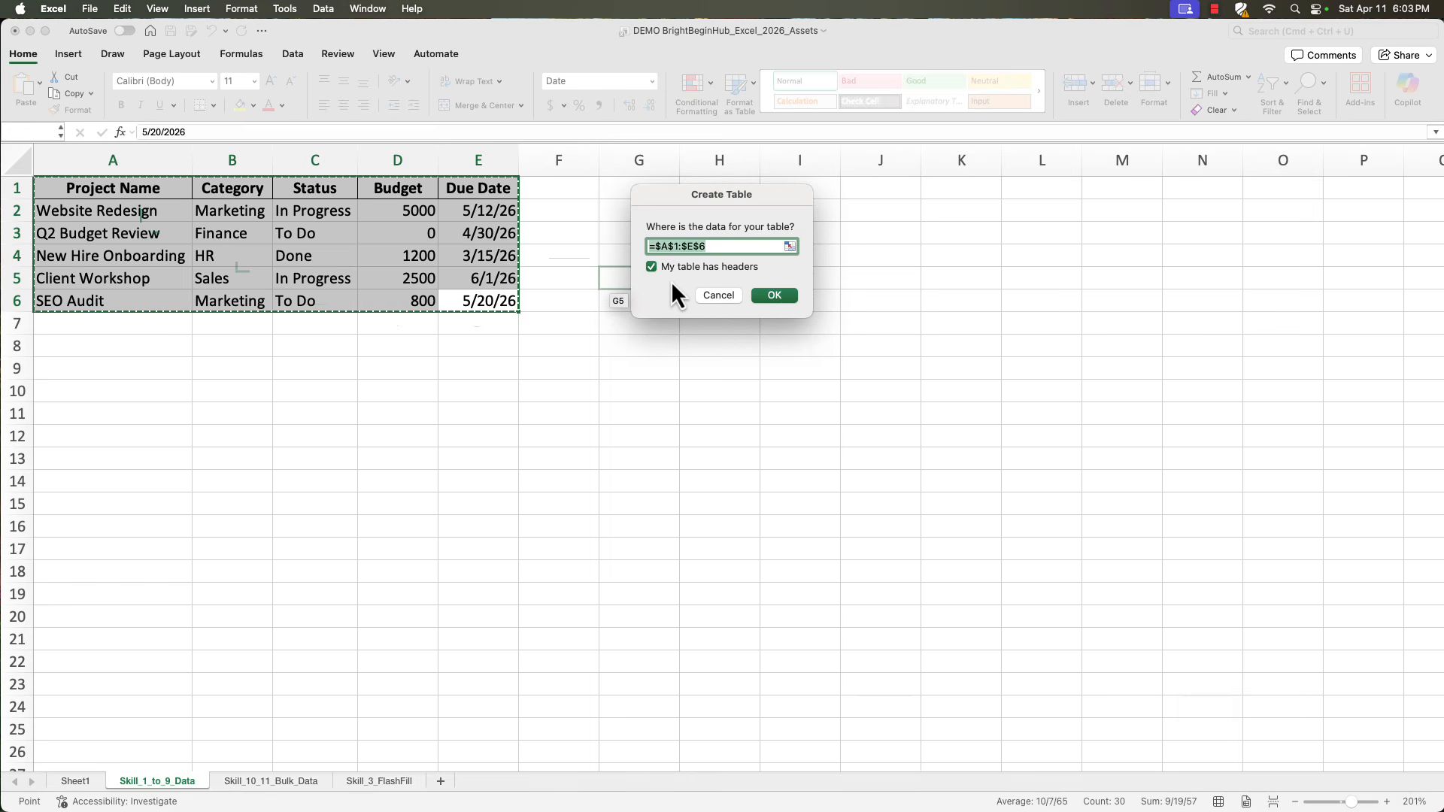
left_click(768, 295)
left_click(329, 348)
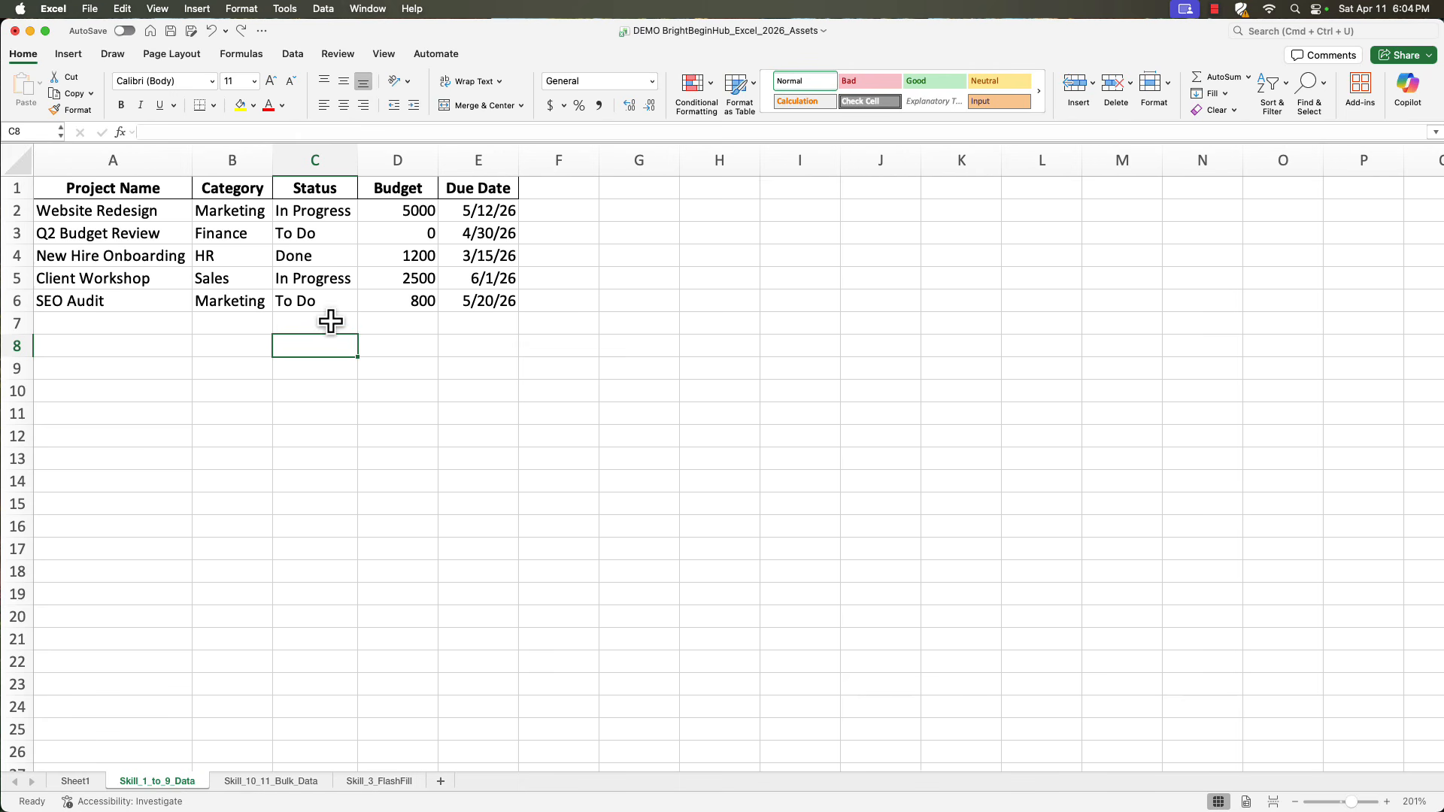
Create a table from the project data, starting from the single cell C6 inside it
left_click(329, 304)
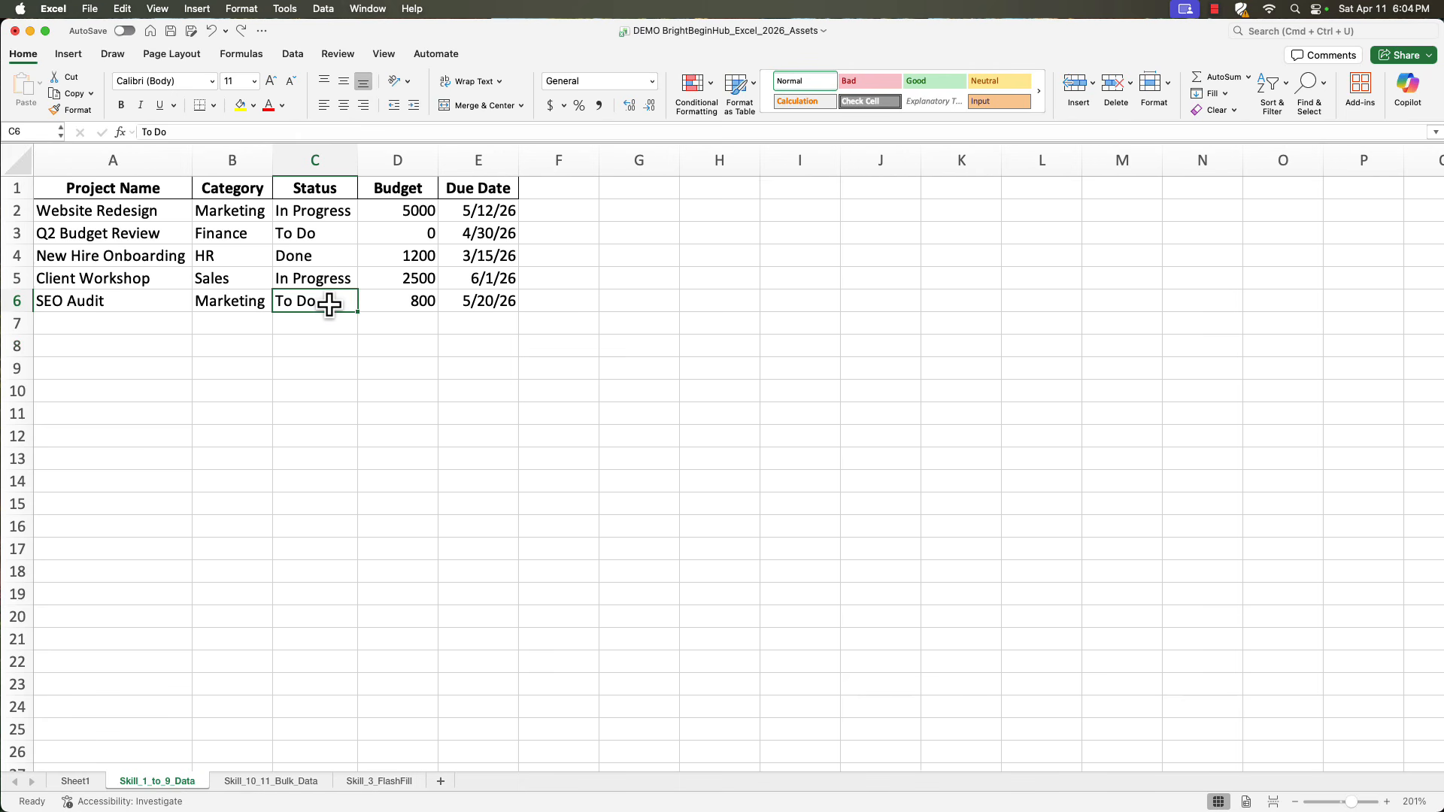
key("ctrl+t")
left_click(782, 295)
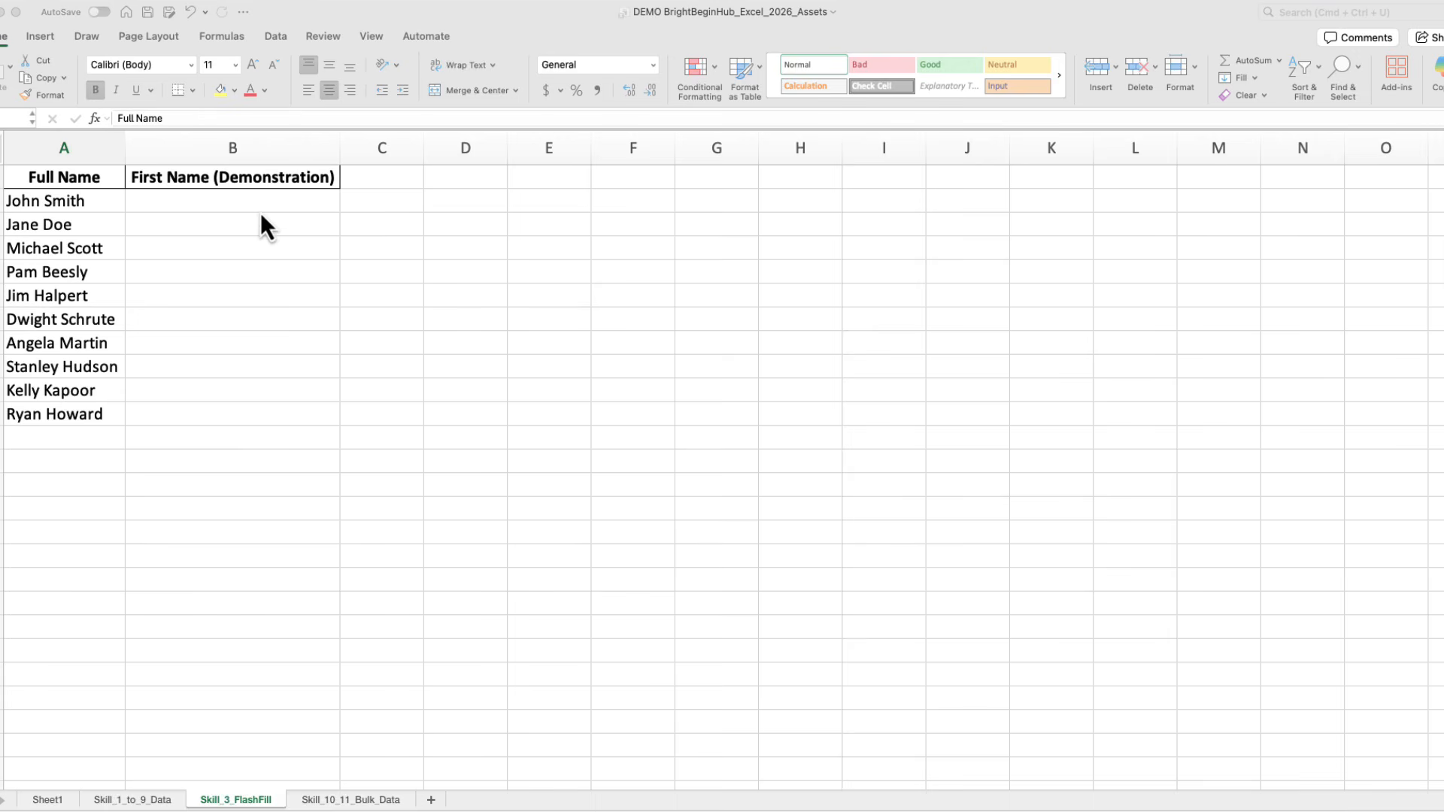
Enter the first names for the first two people in cells B2 and B3 on the Skill_3_FlashFill sheet
left_click(233, 204)
type("John")
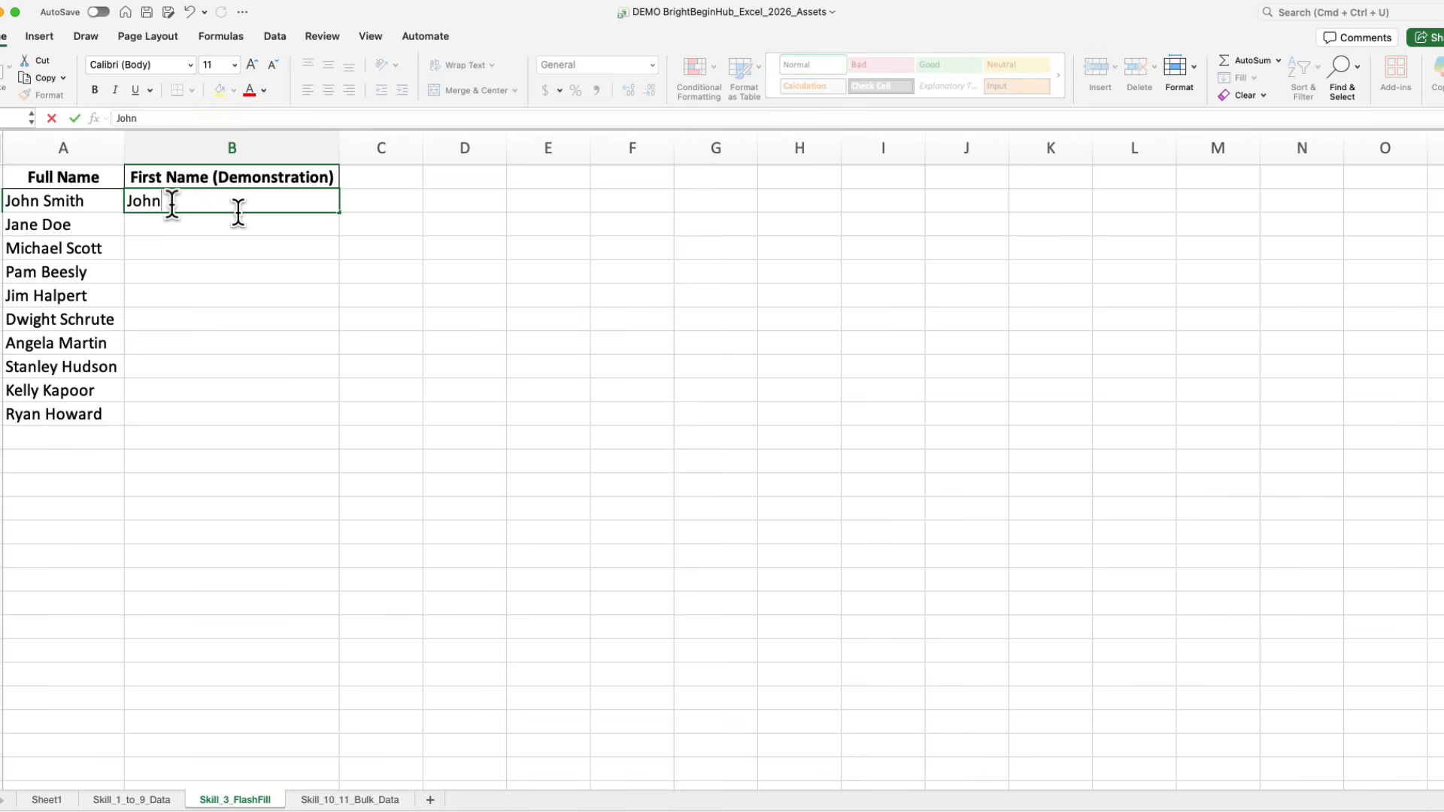
key("Return")
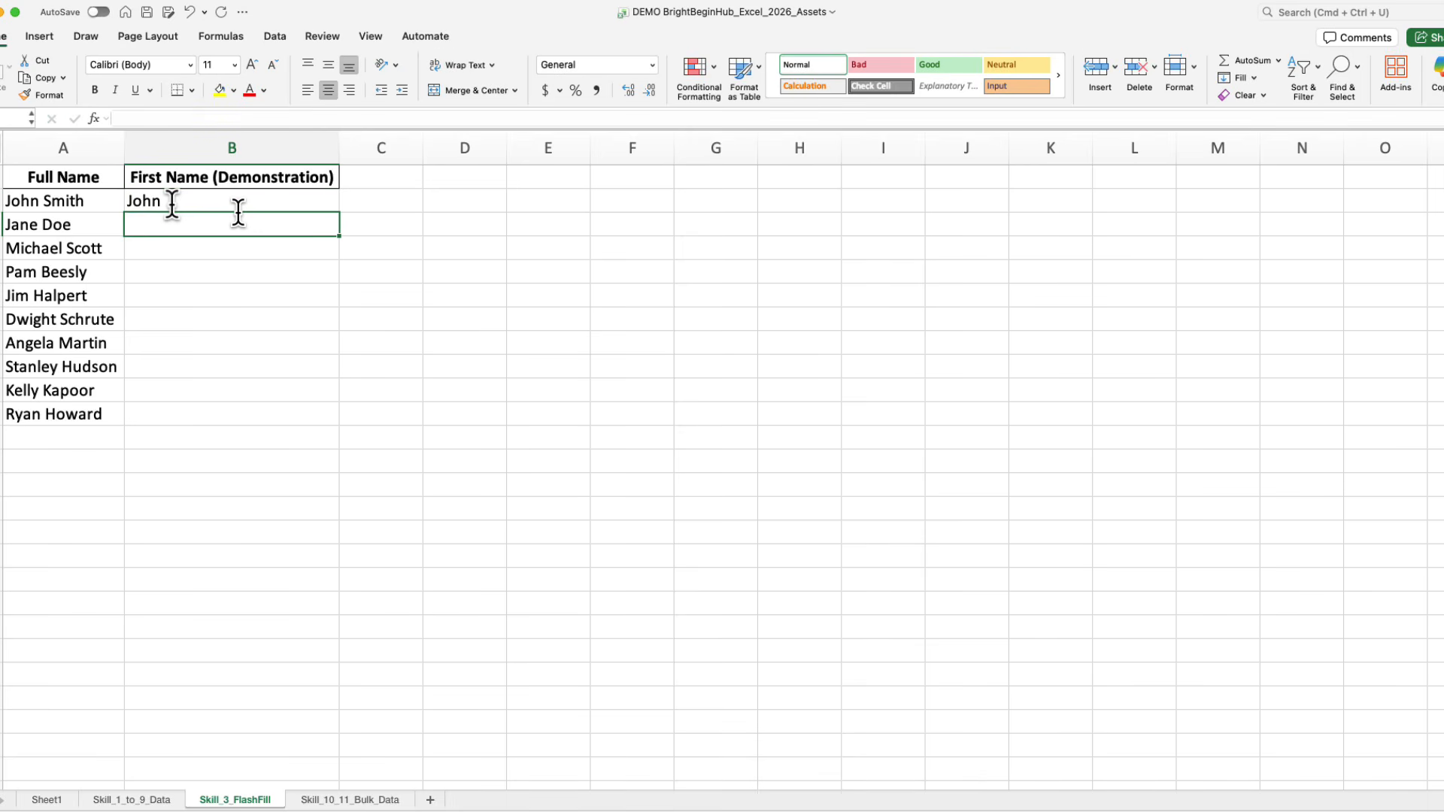
key("ctrl+e")
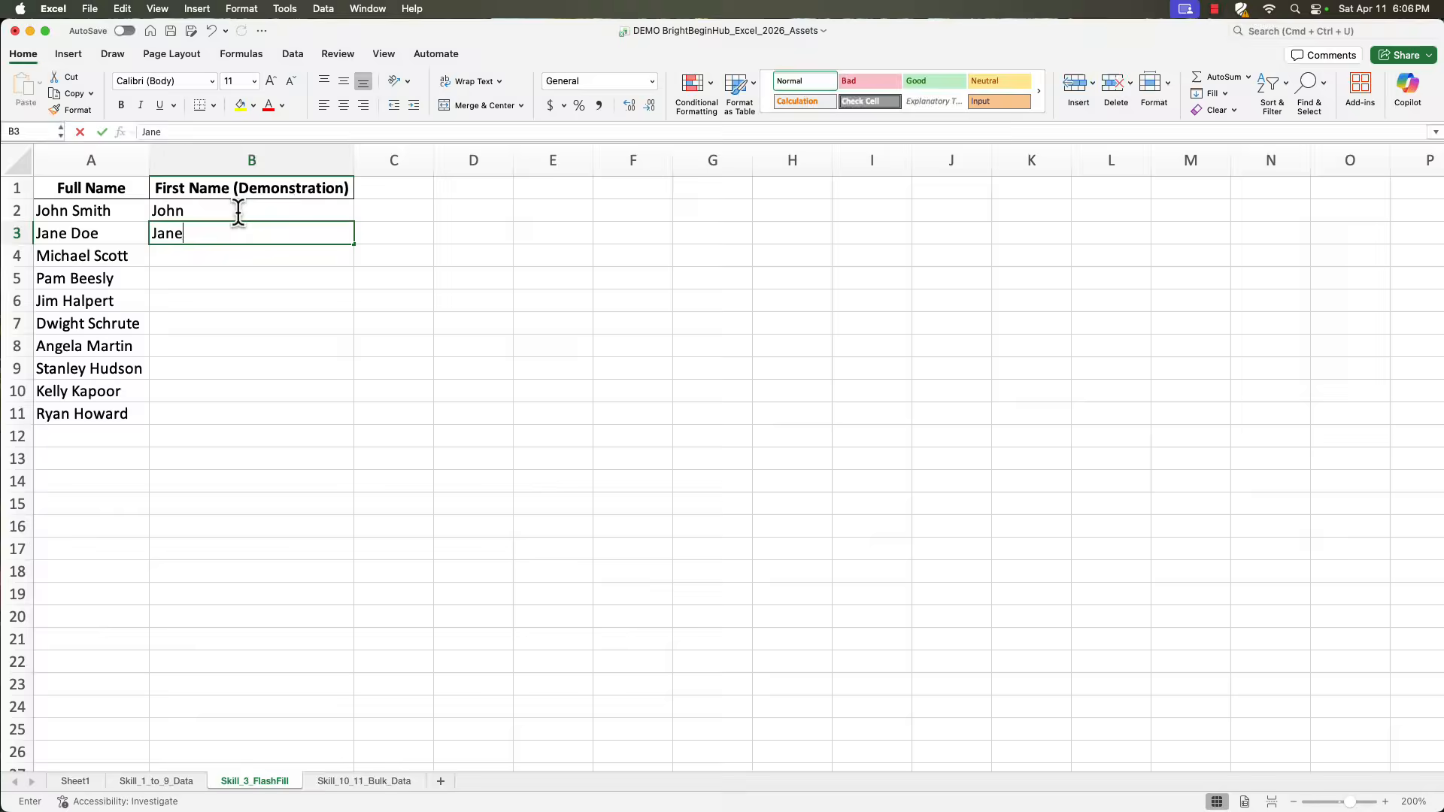
key("Return")
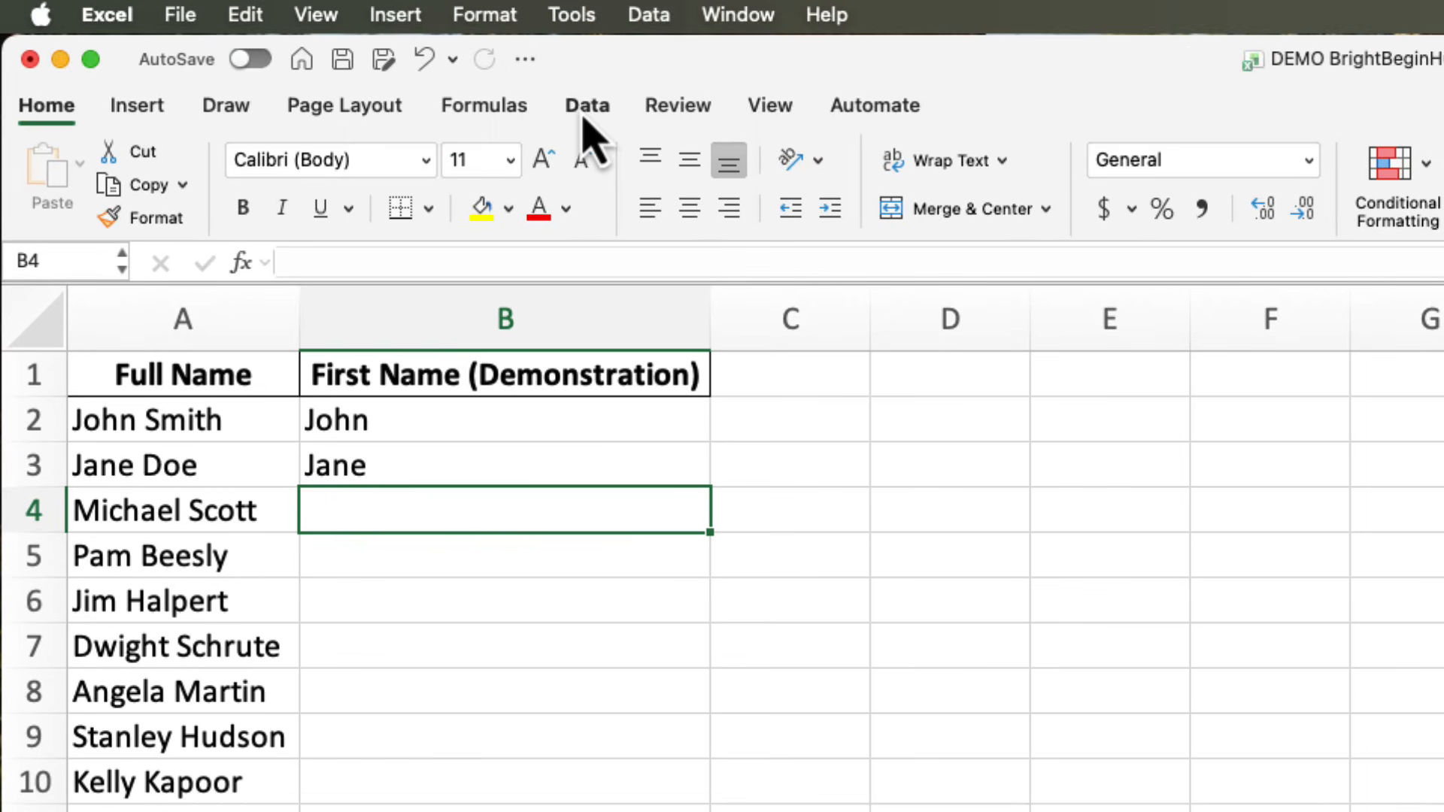
Flash Fill the first names from cell B4 down and undo the fill
left_click(586, 113)
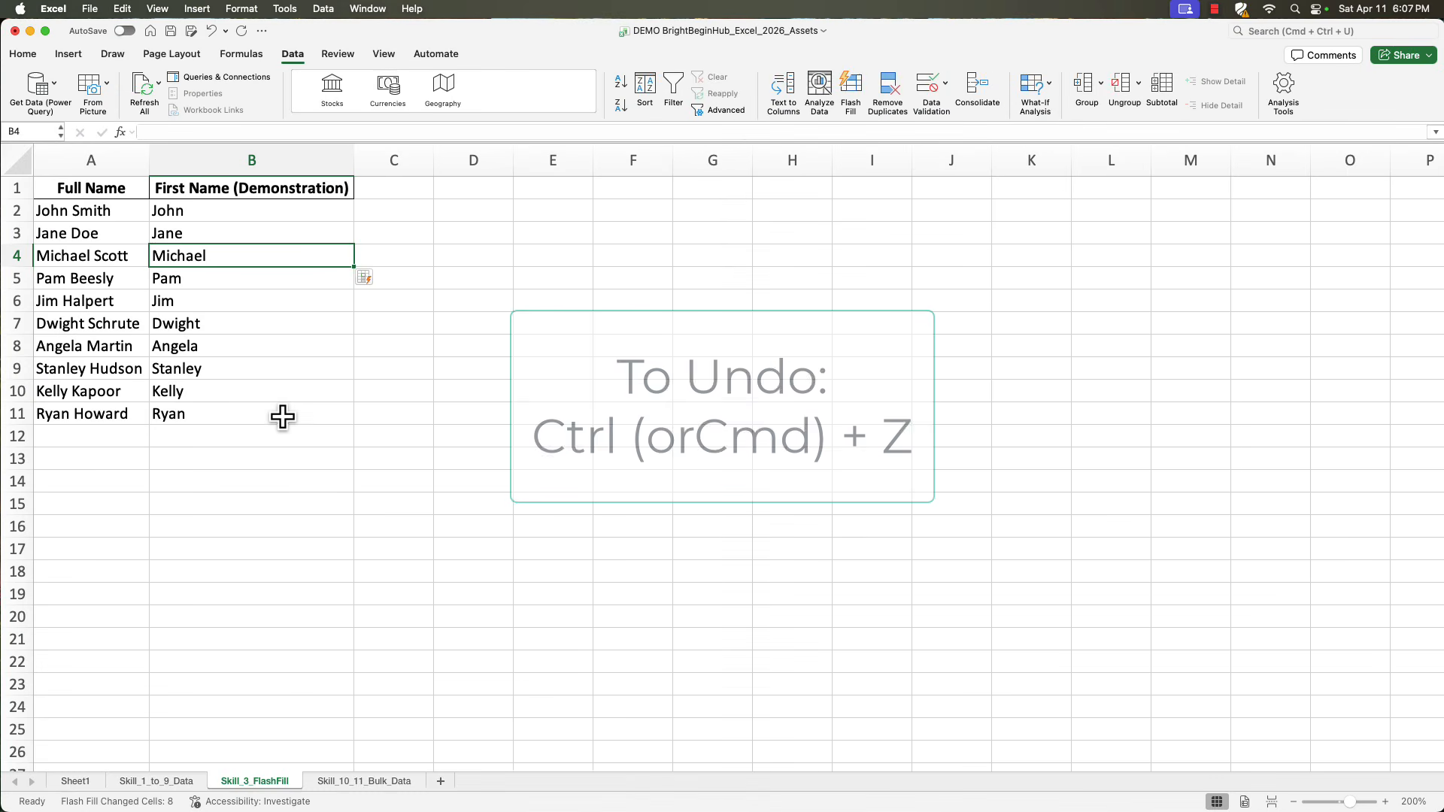
key("super+z")
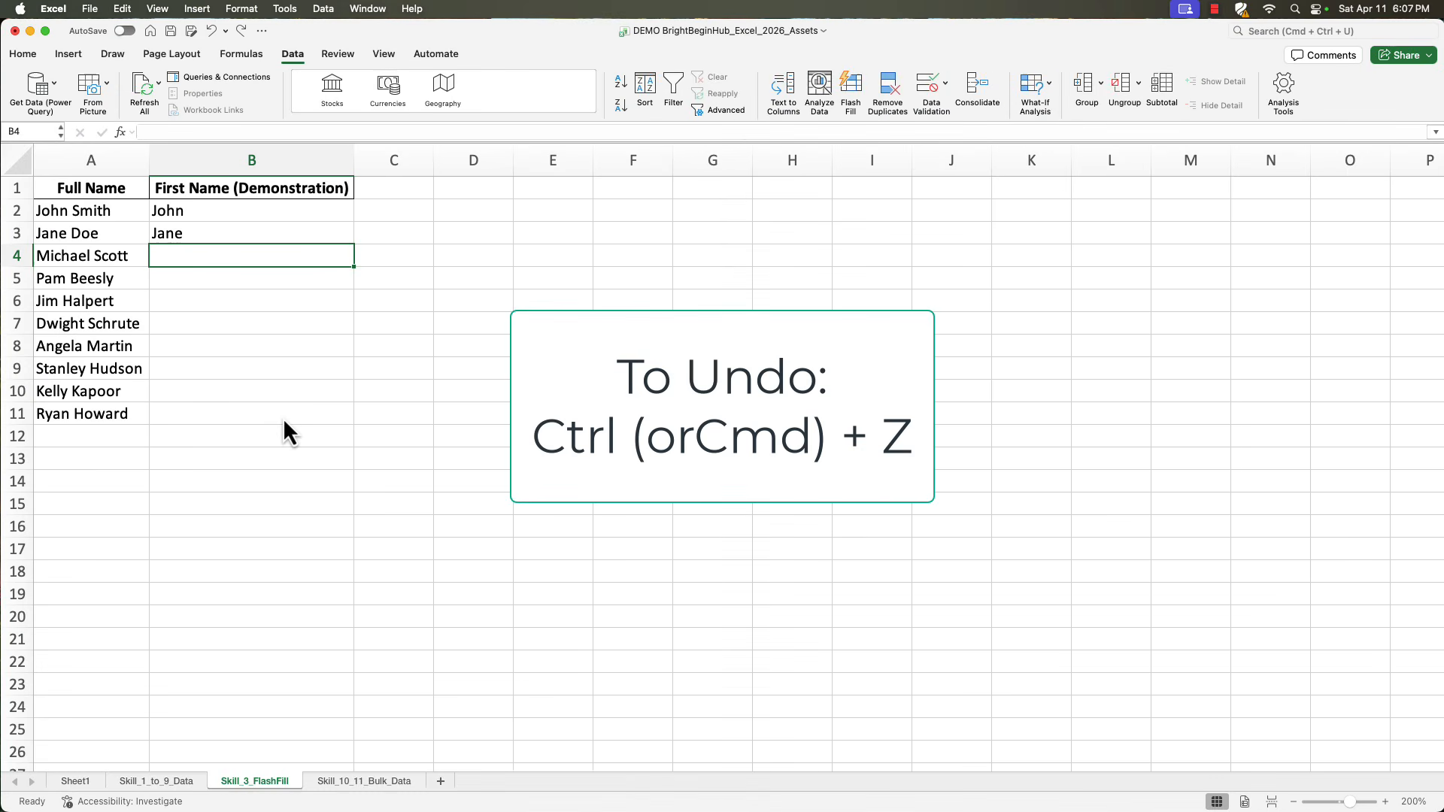
Complete the remaining first names in column B with Flash Fill, starting from cell B4
left_click(24, 61)
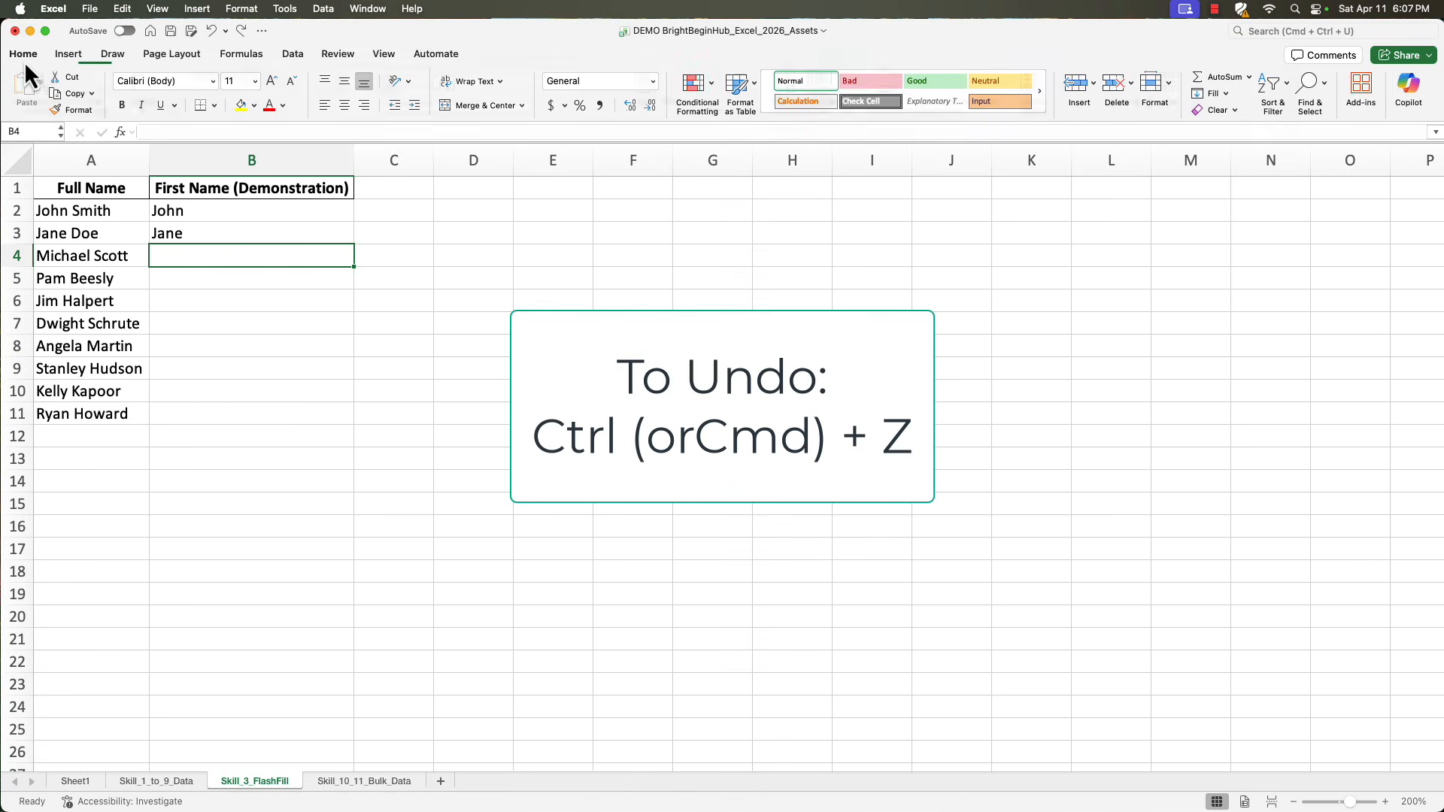
left_click(1225, 94)
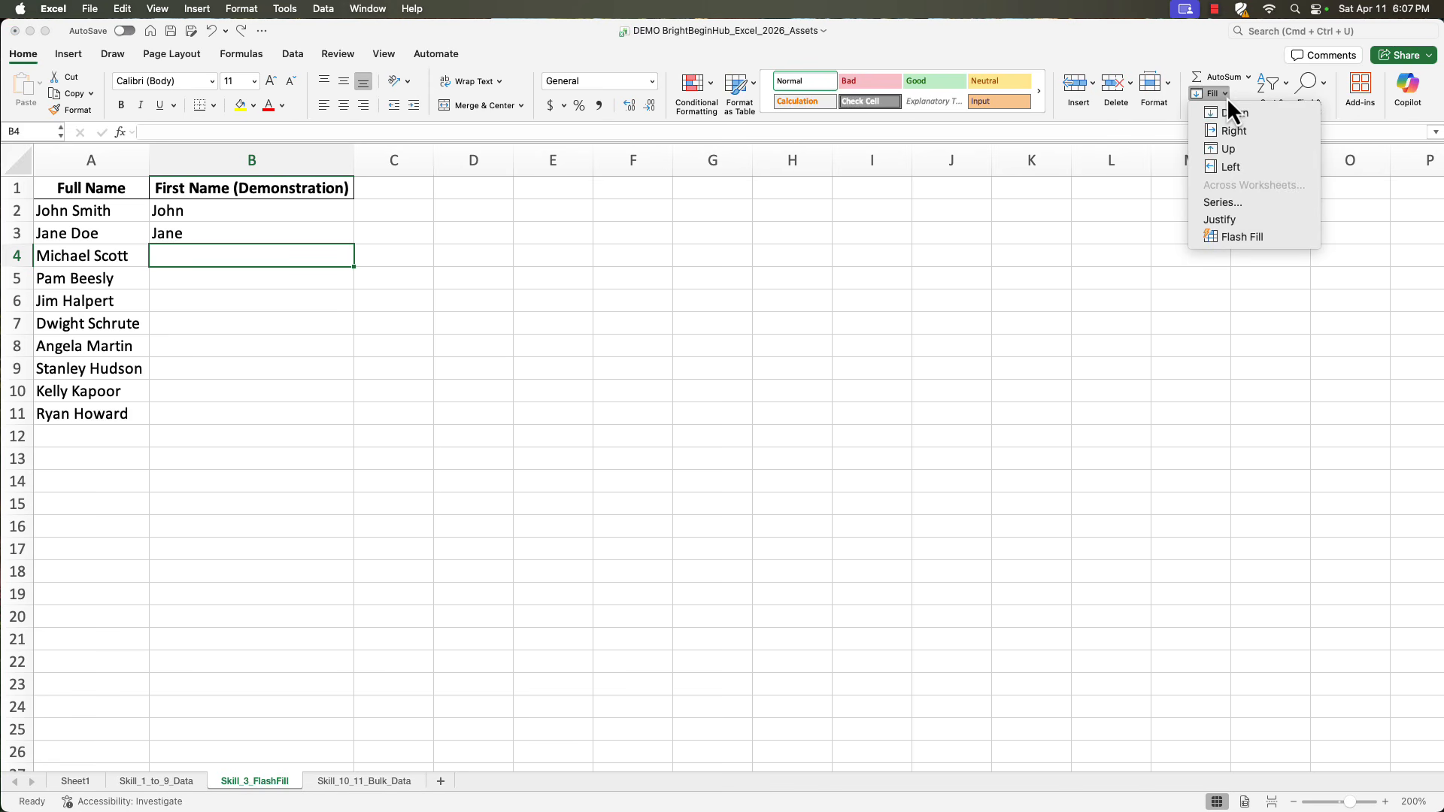
left_click(1246, 237)
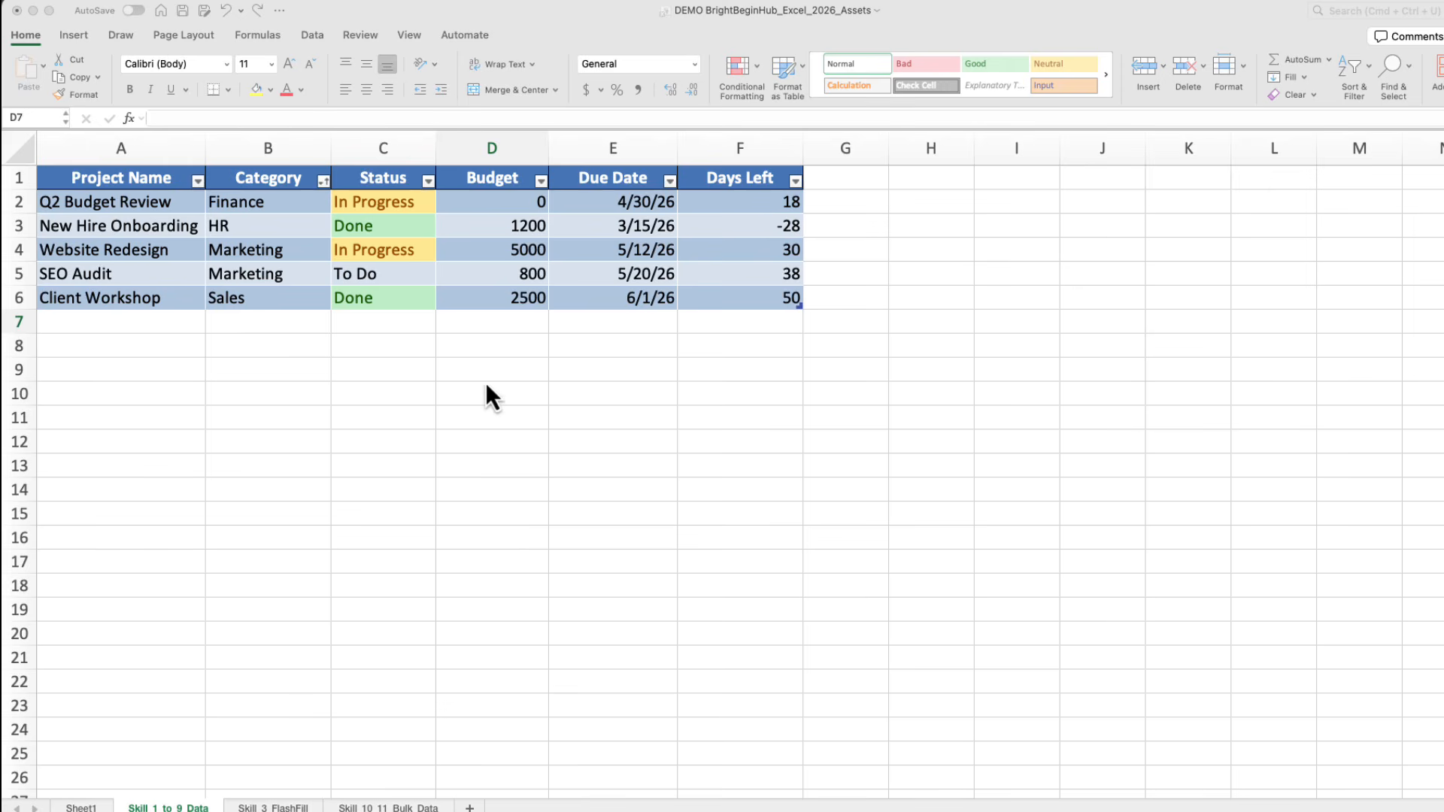
Total the Budget column in cell D7 with AutoSum on the Skill_1_to_9_Data sheet
left_click(486, 324)
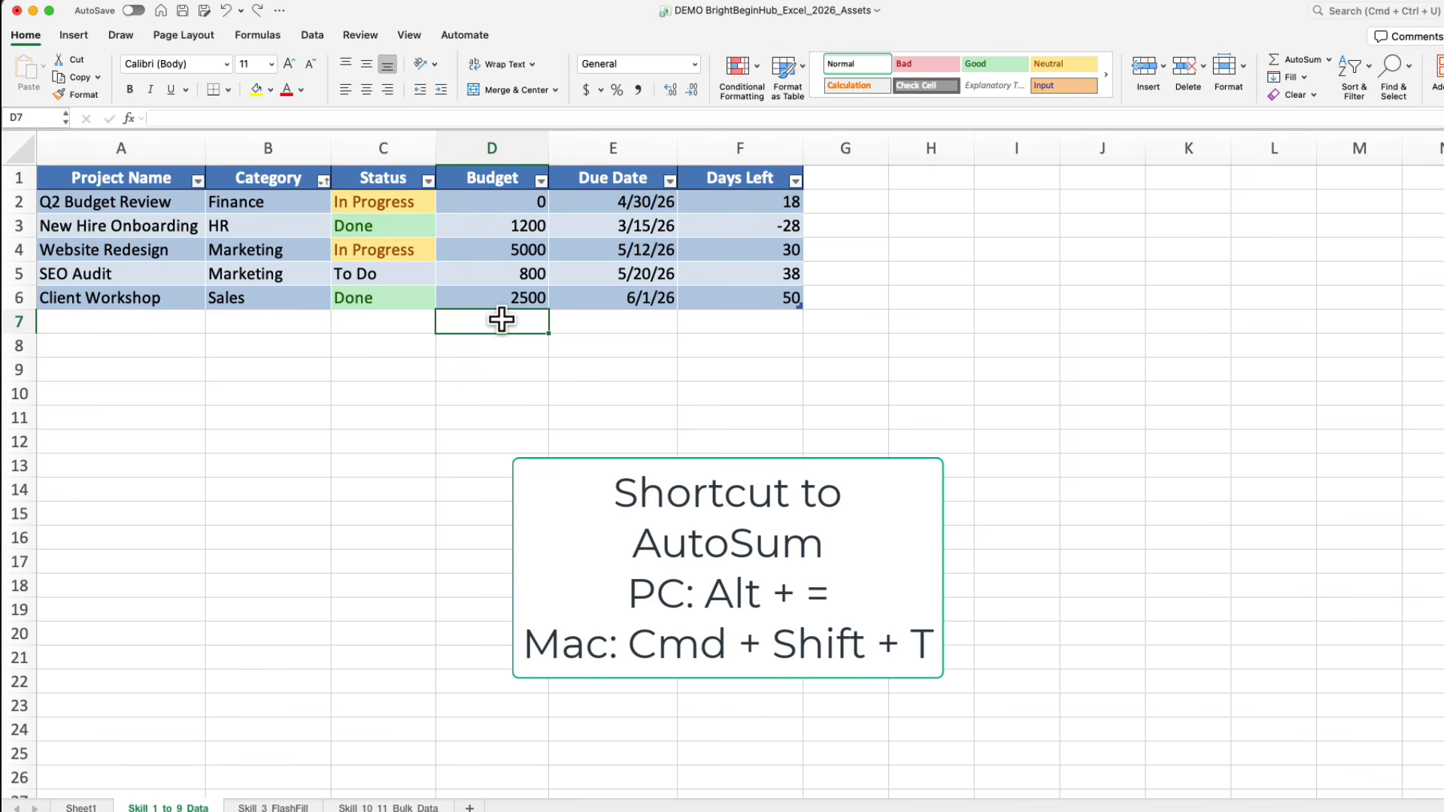
key("super+shift+t")
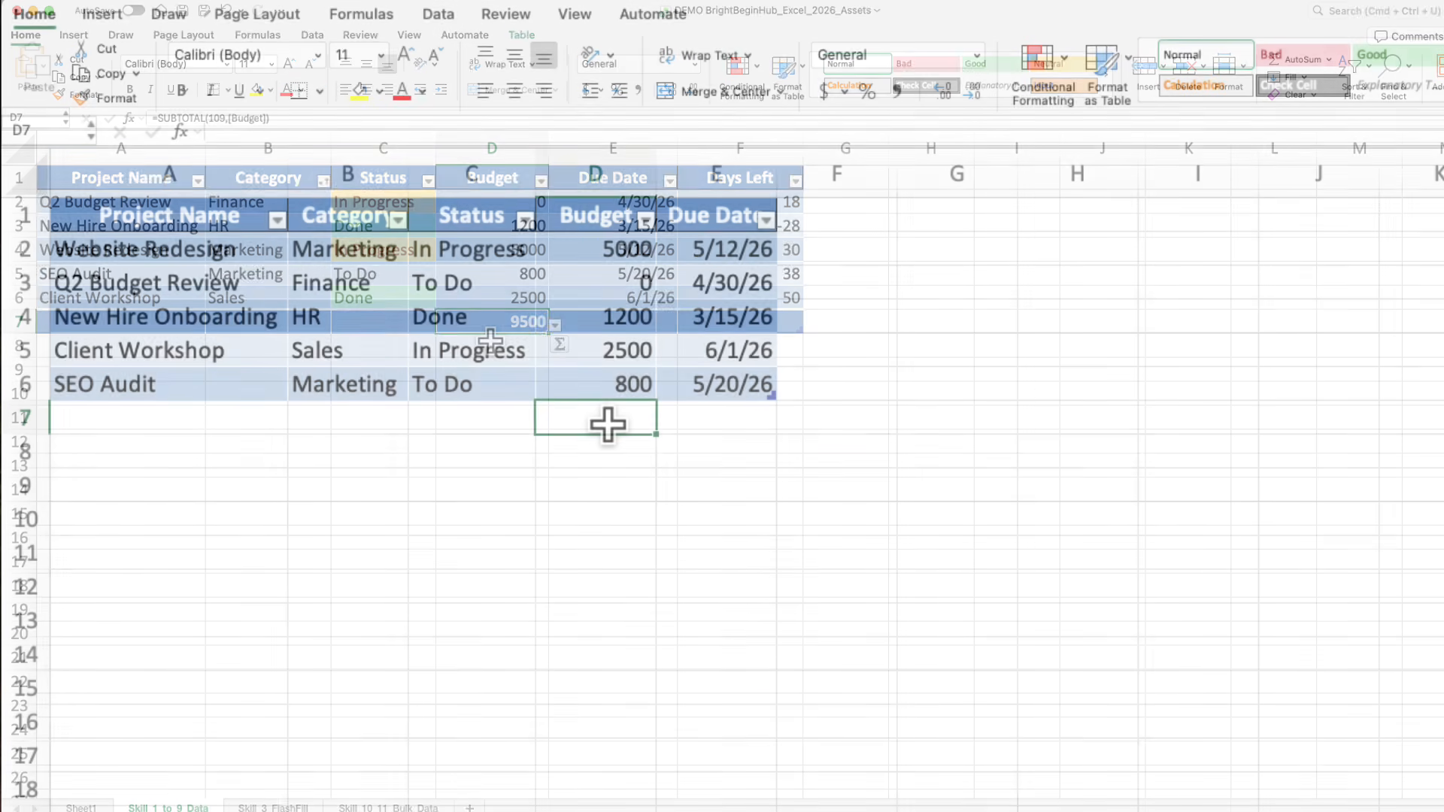
Enter the formula =sum(Table2[Budget]) in cell D7, picking the budget values D2:D6 as its range
type("=")
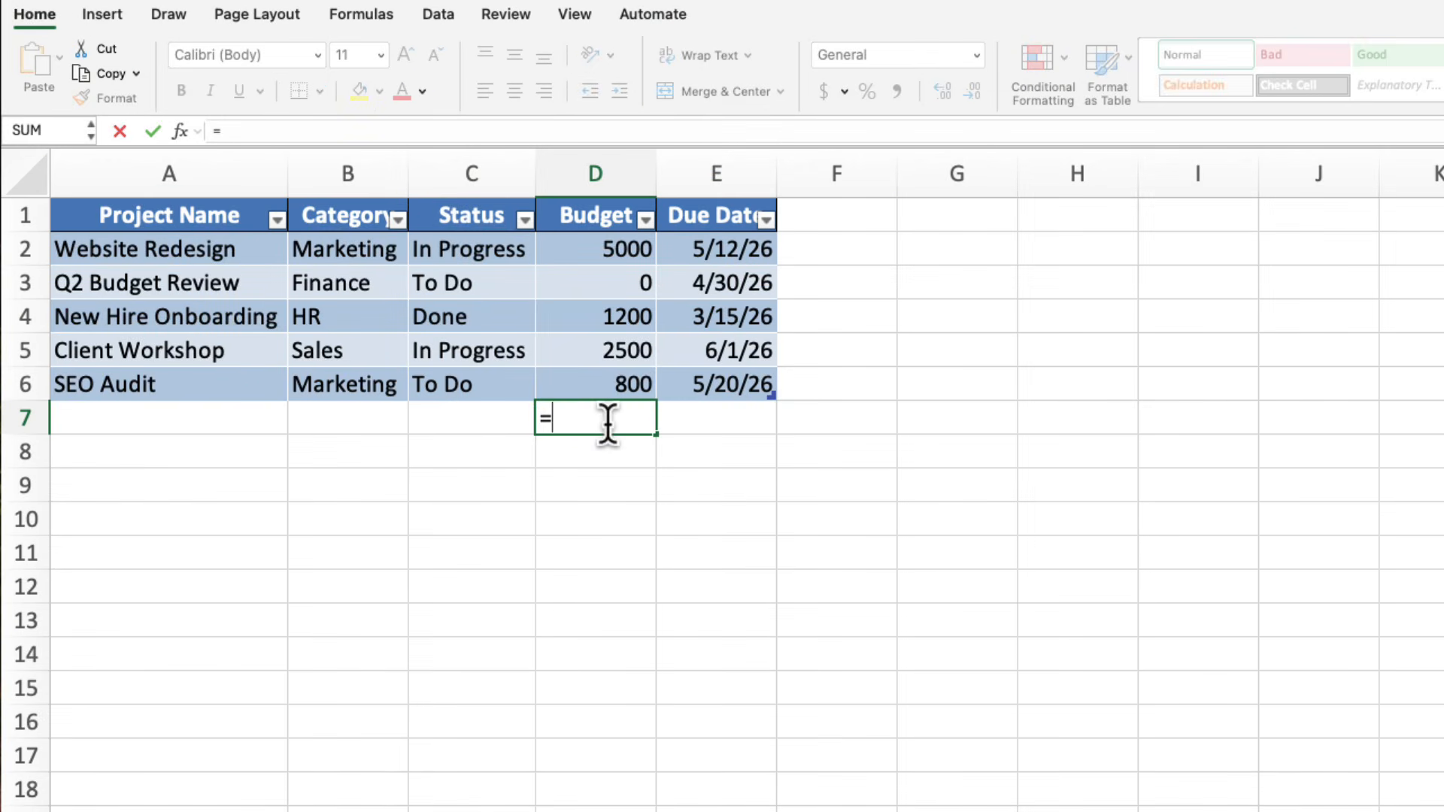
type("su")
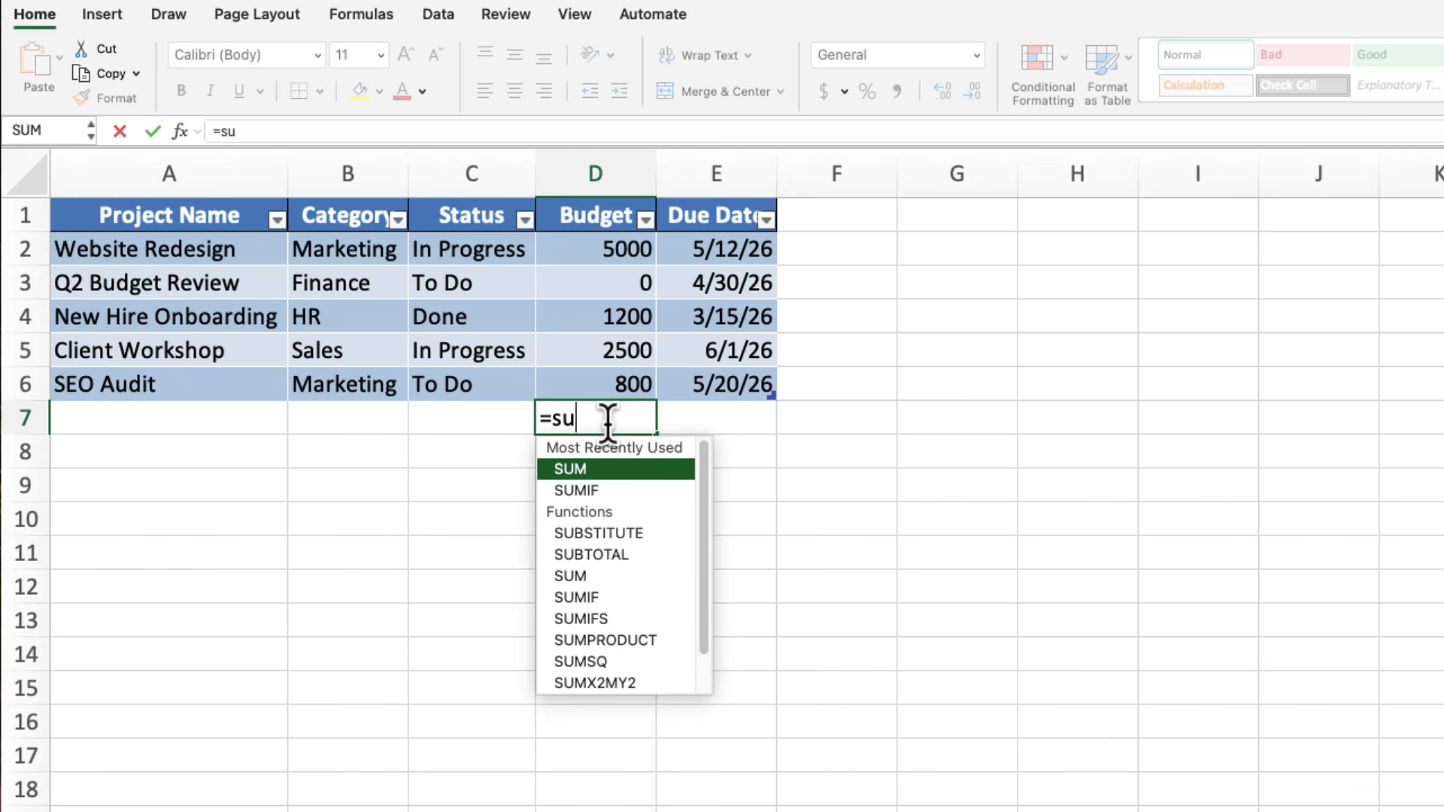
type("m(")
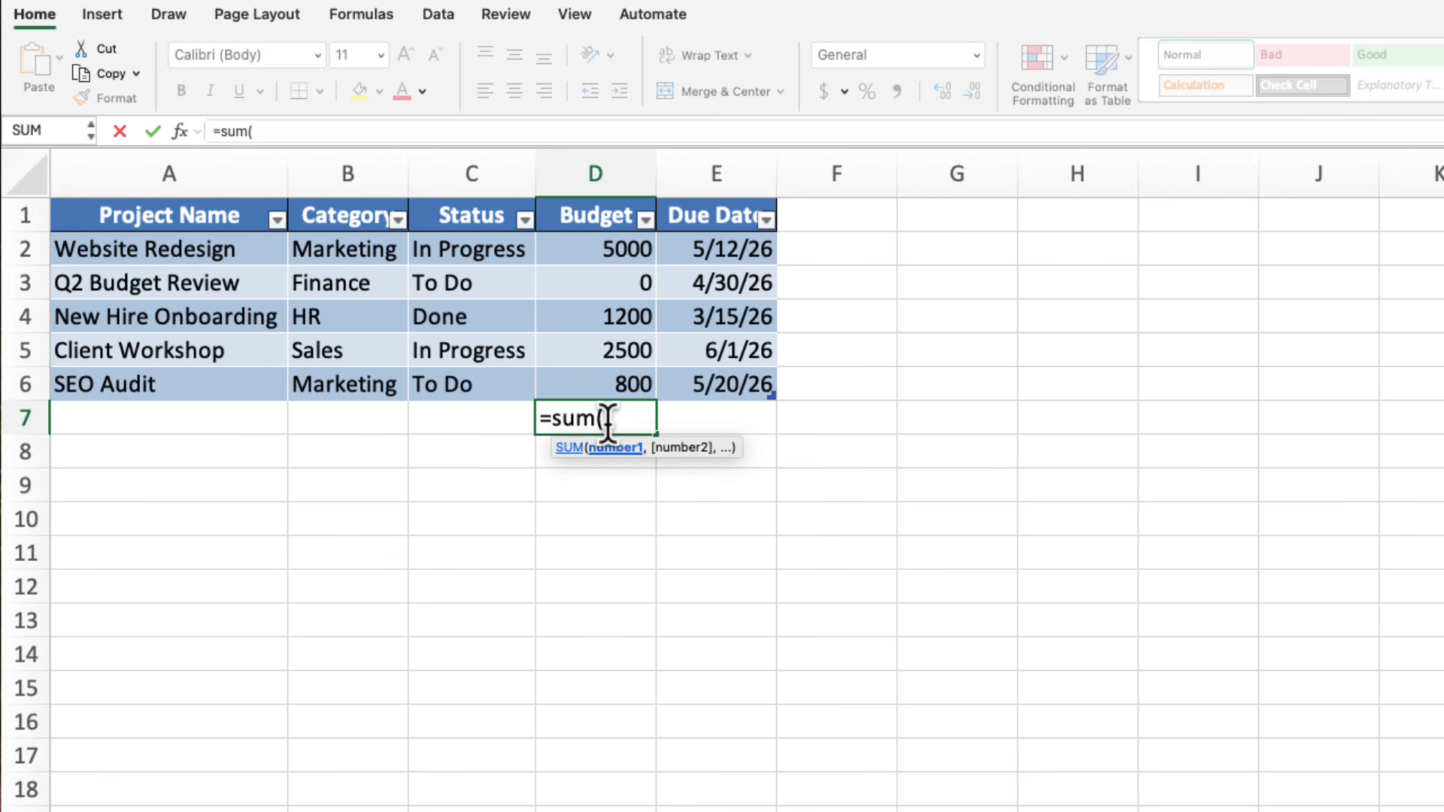
left_click_drag(567, 256, 586, 374)
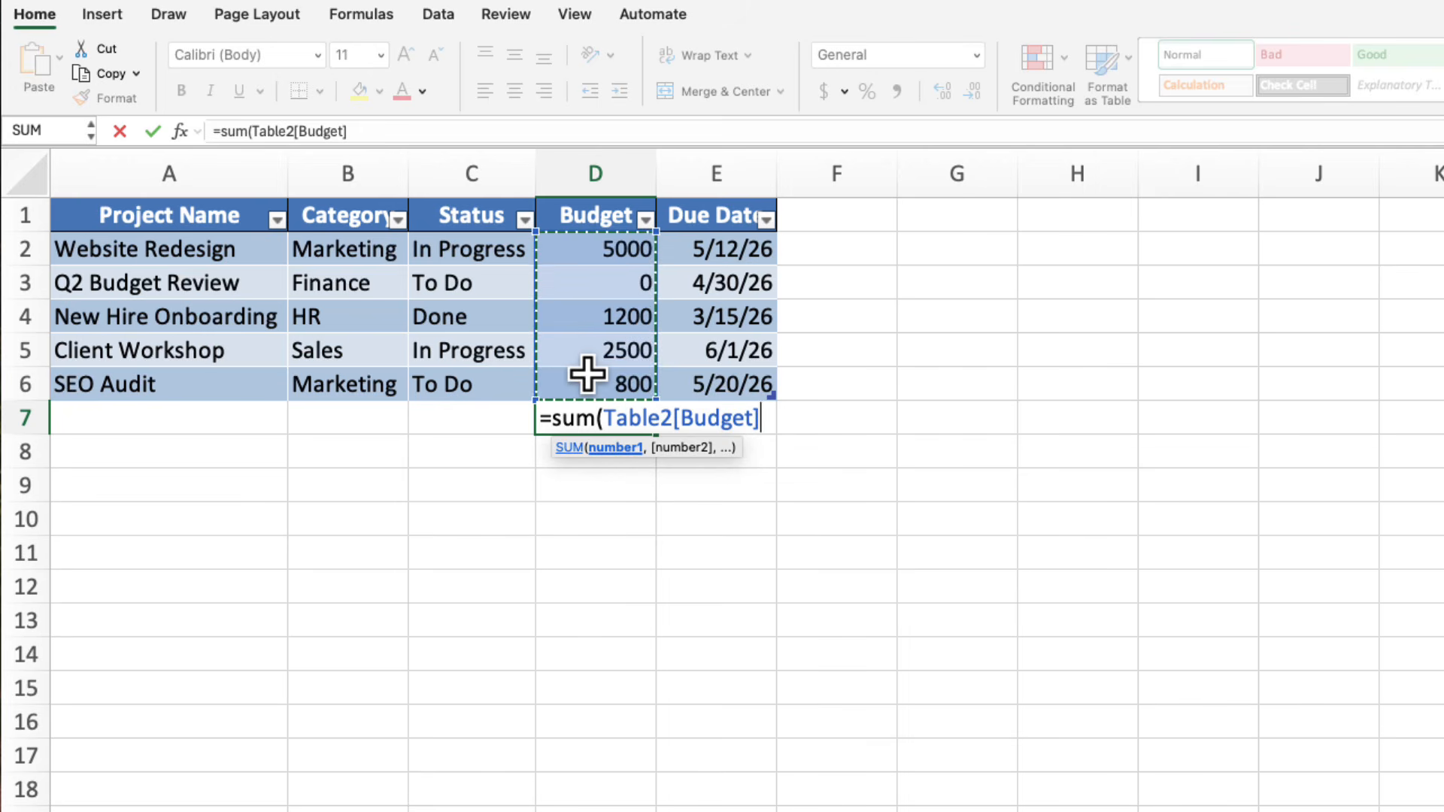
type(")")
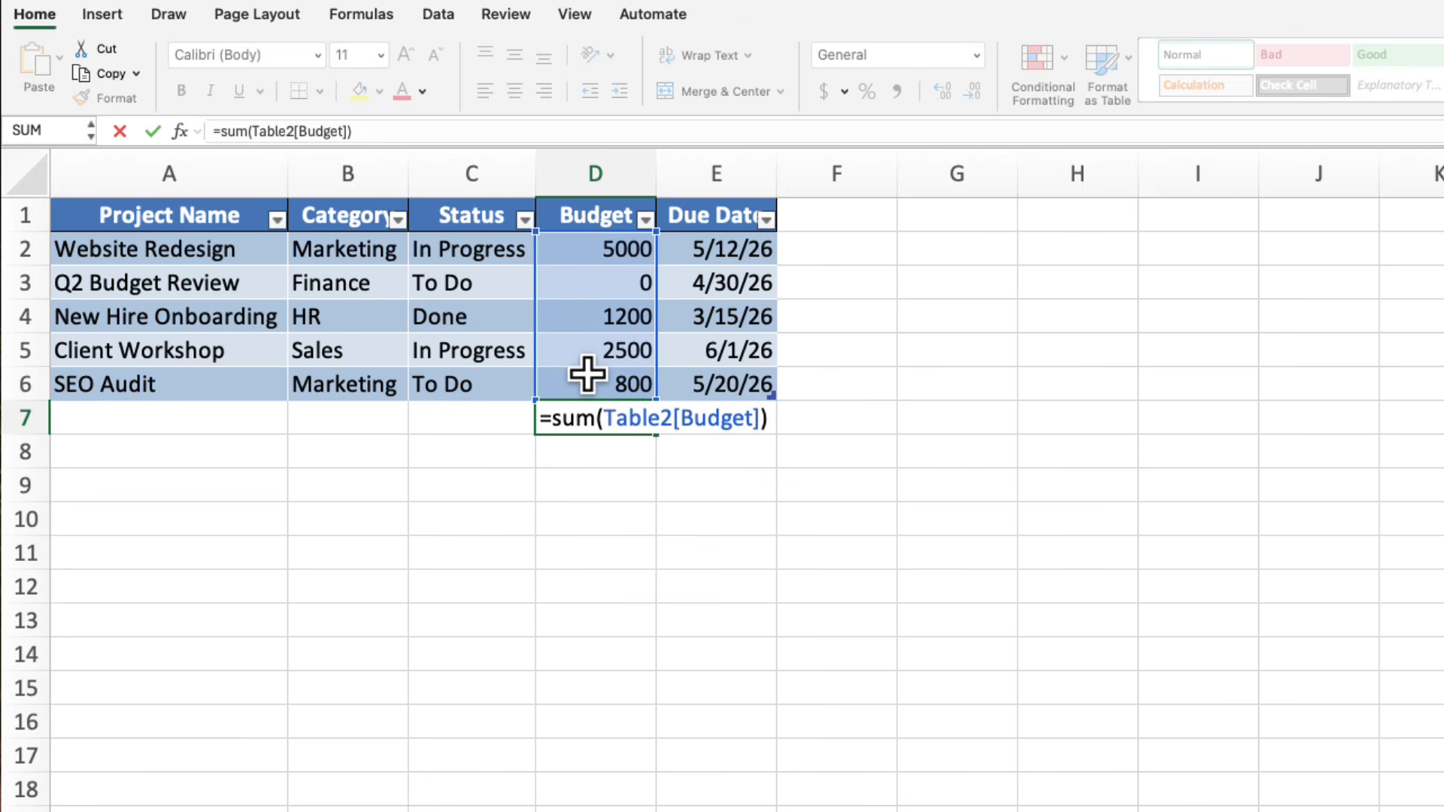
key("Return")
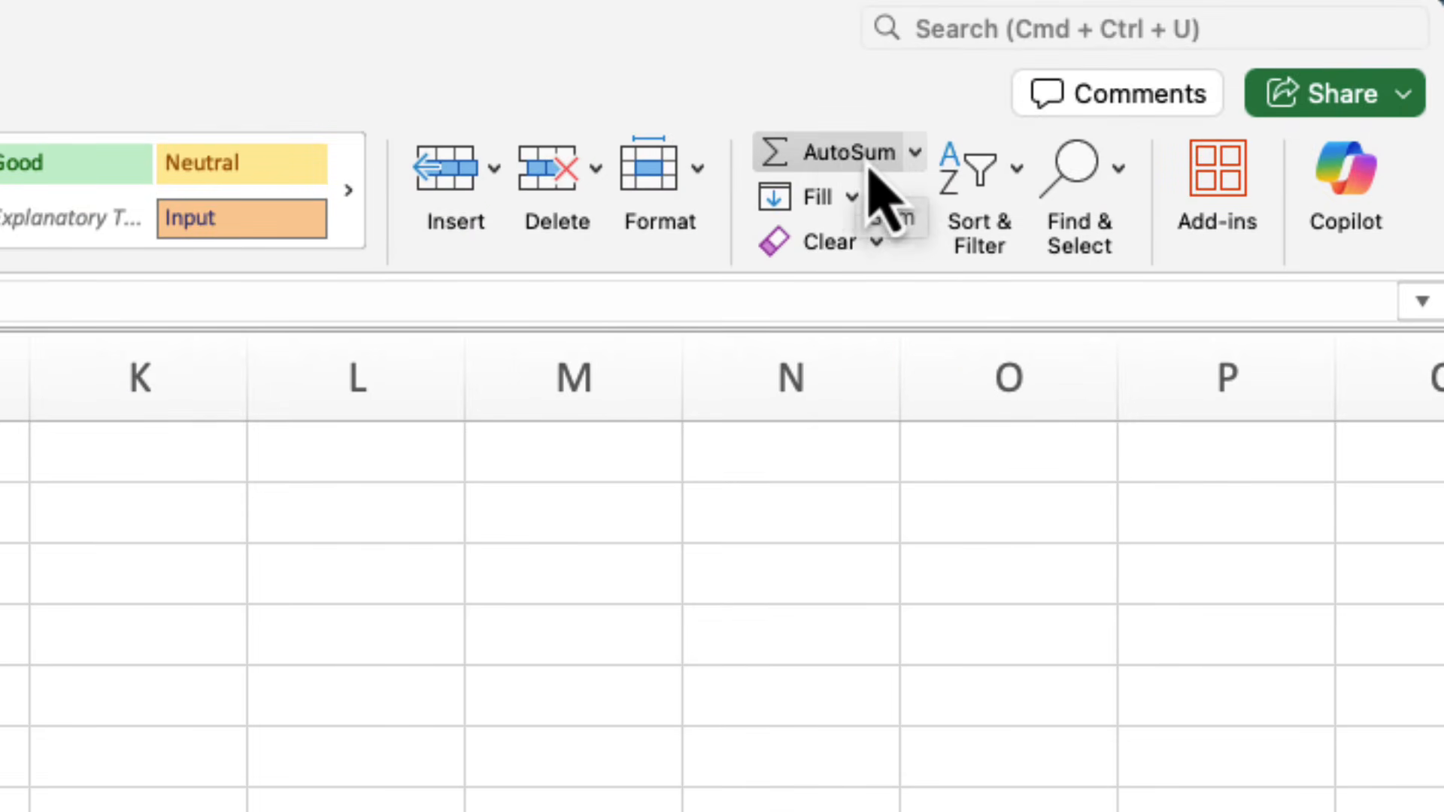
Apply the Sum function from the AutoSum options to the selected cell
left_click(916, 154)
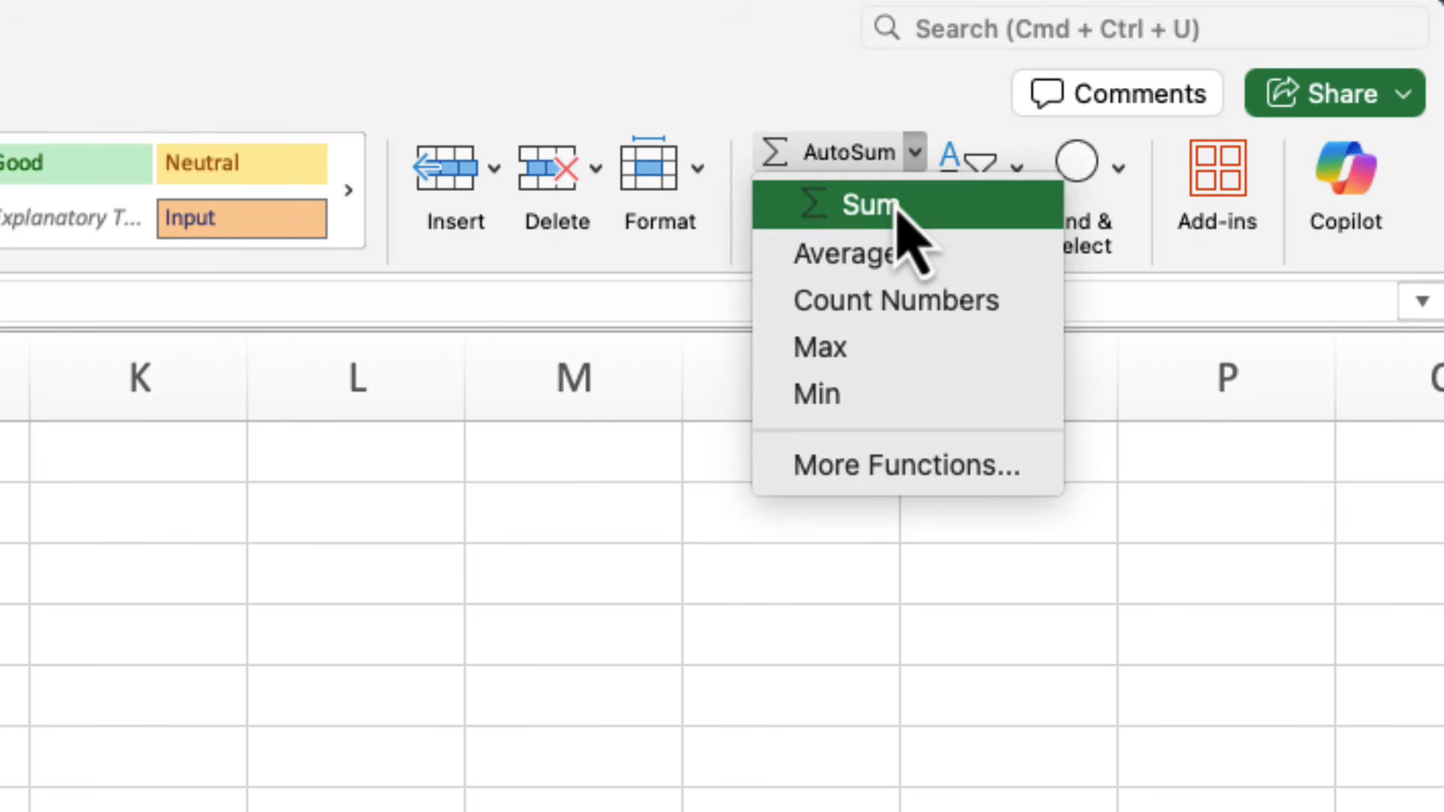
left_click(899, 215)
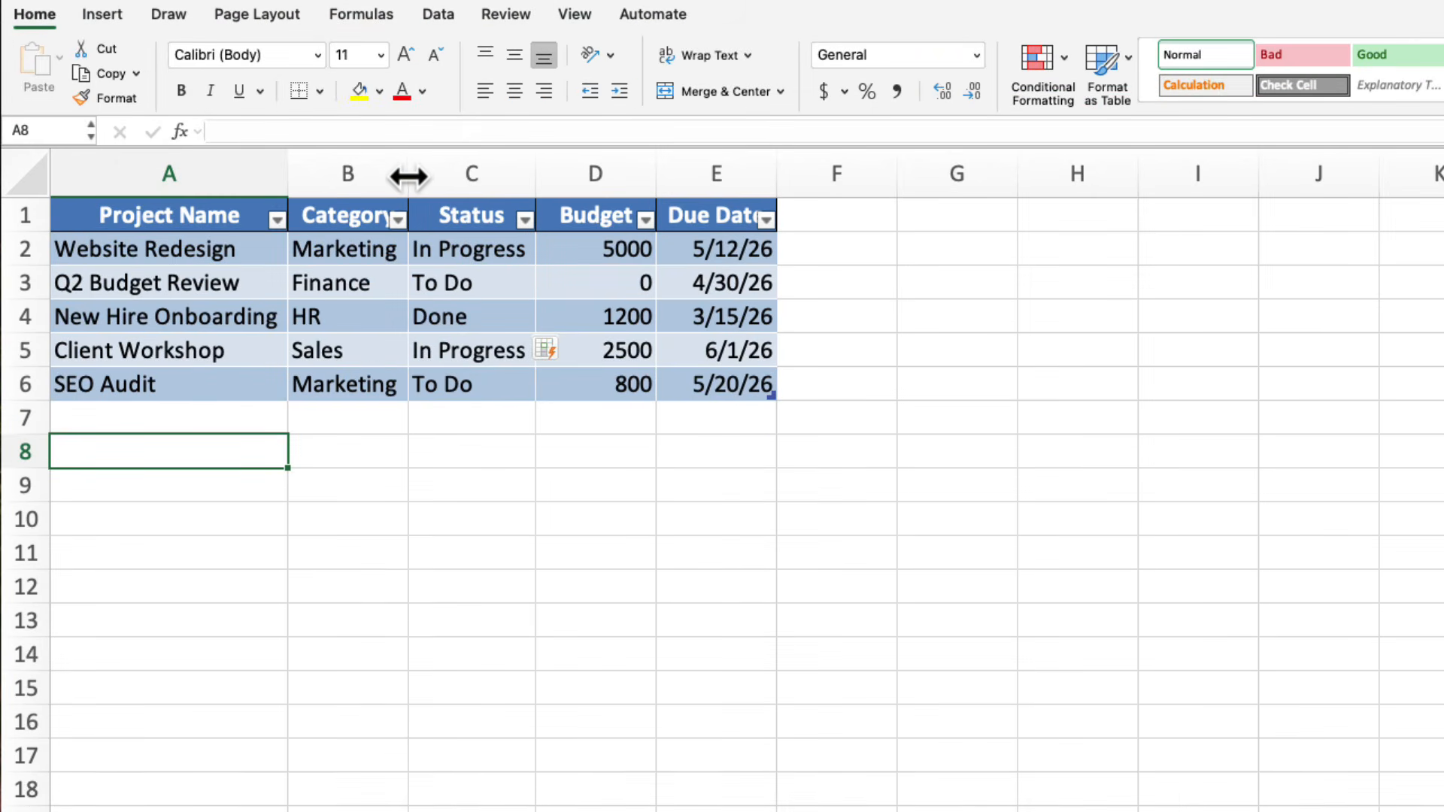
Auto-fit columns B through E so the Category, Status, Budget and Due Date headers fit in full
double_click(408, 176)
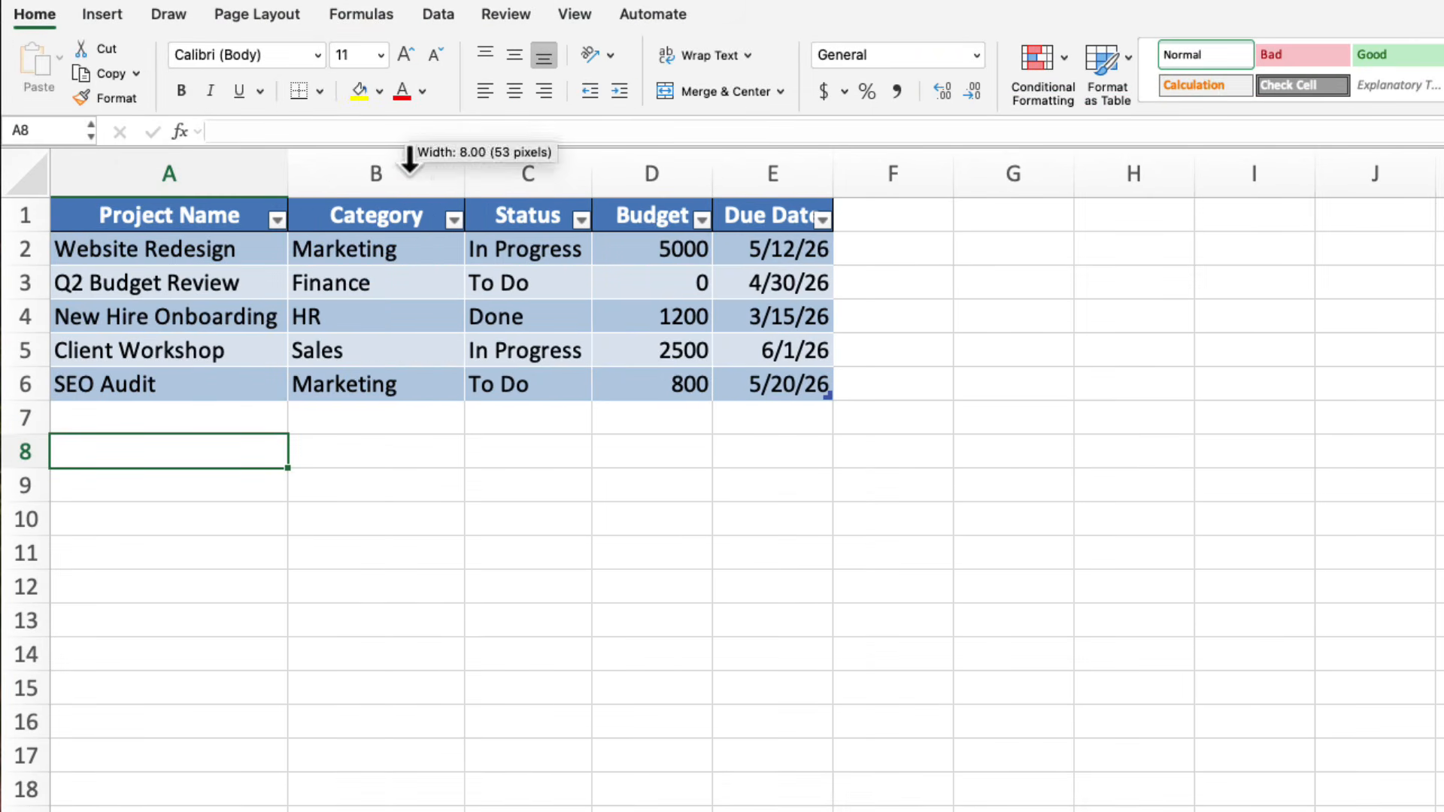
double_click(594, 175)
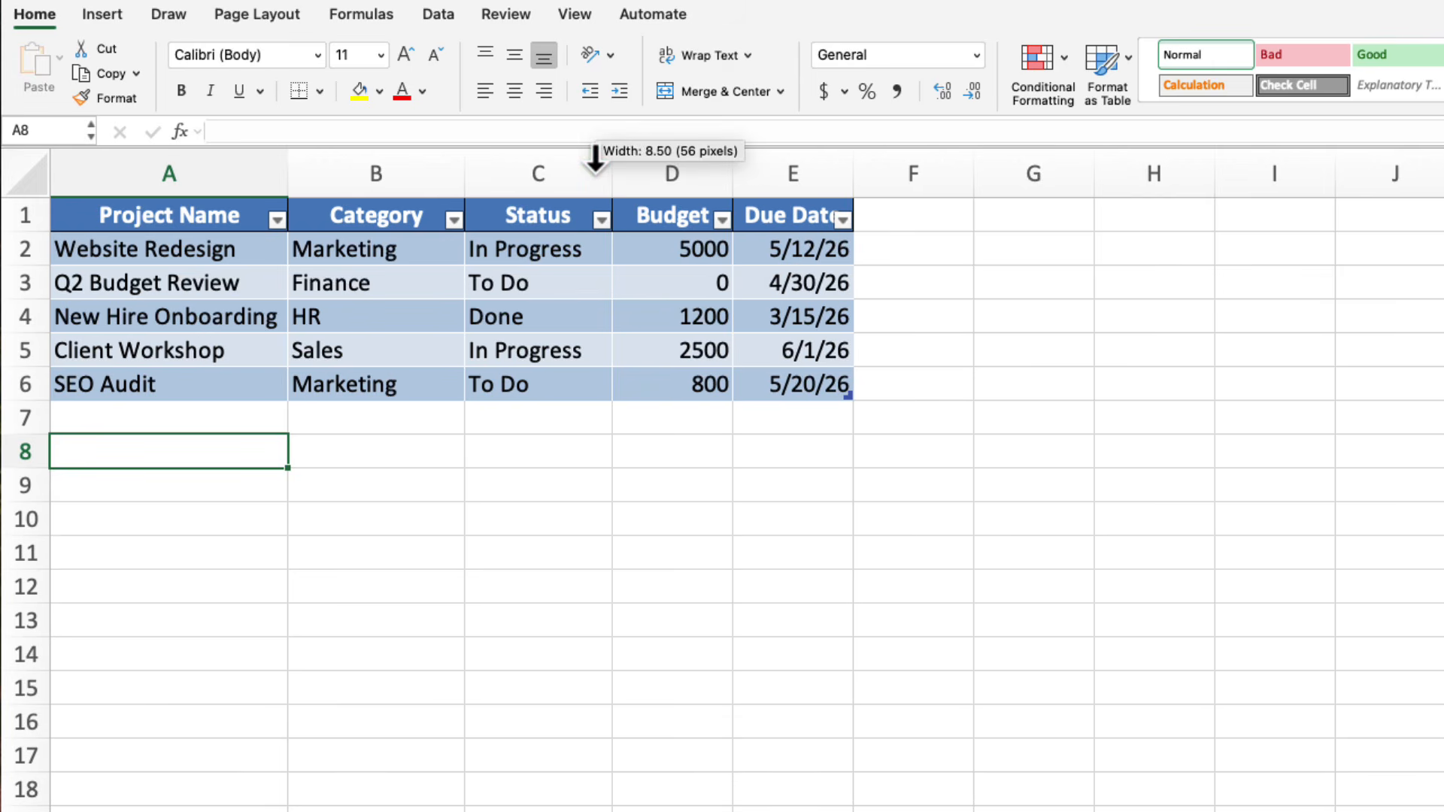
double_click(733, 174)
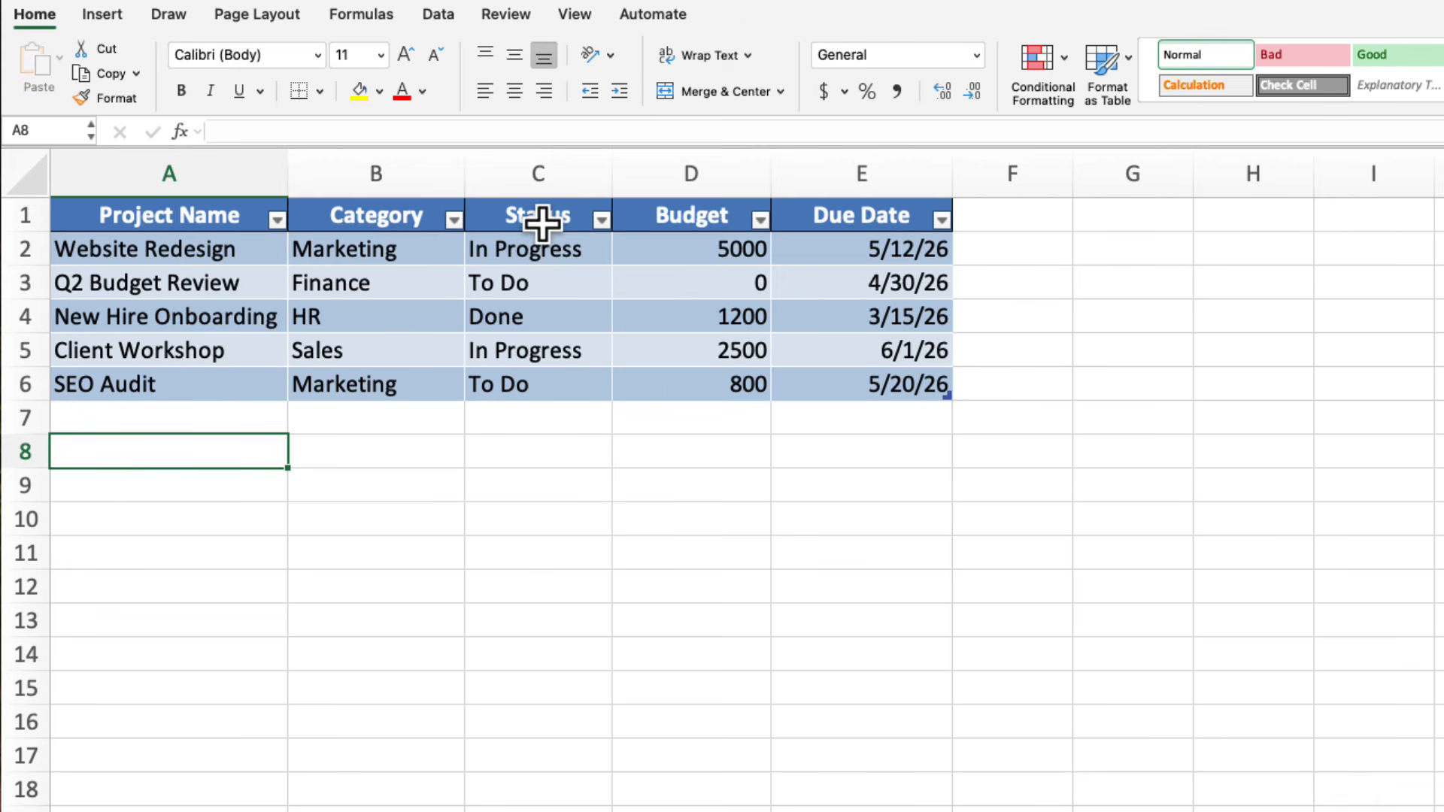
Apply list data validation to the table's Status column with the source In Progress, To Do, Done
left_click(547, 188)
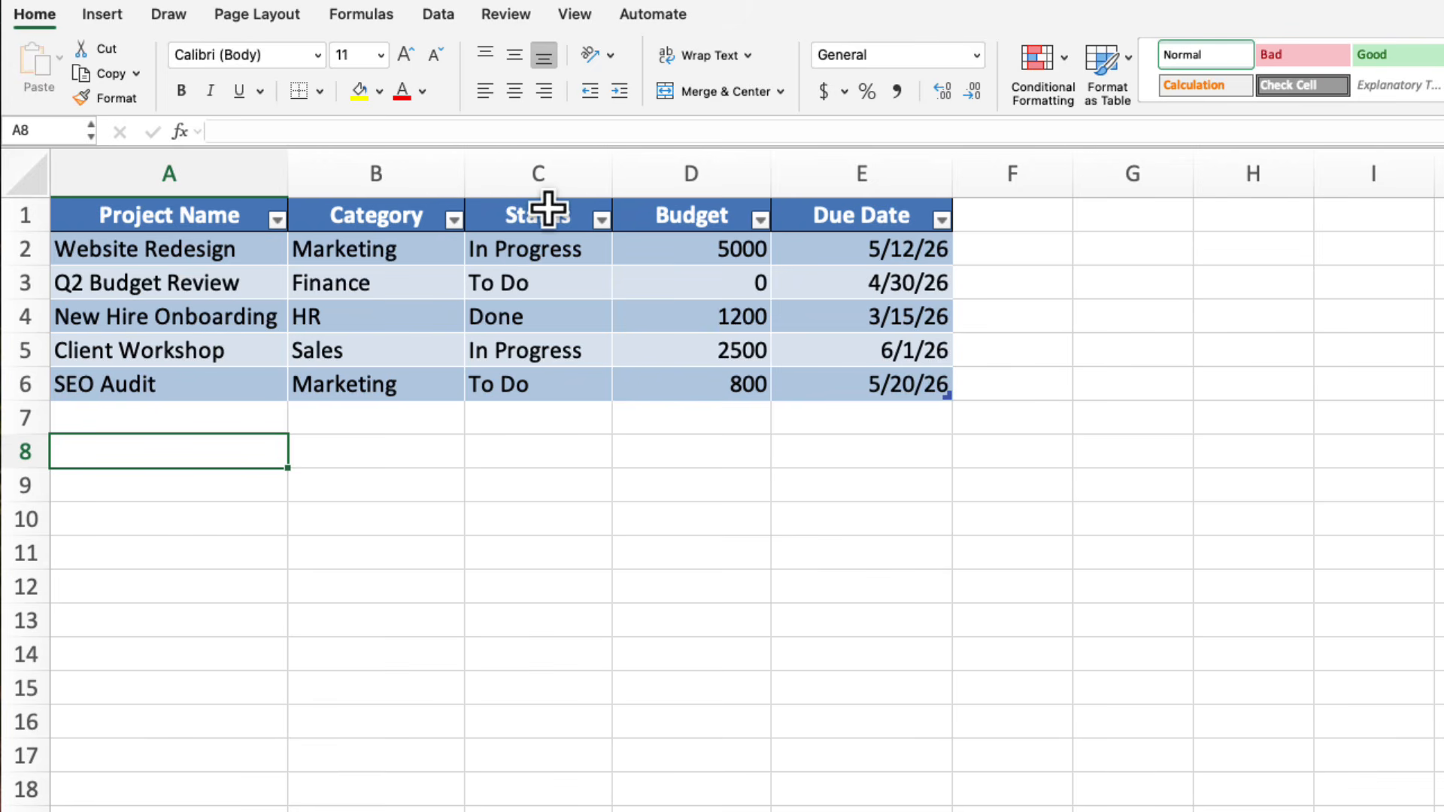
left_click(553, 185)
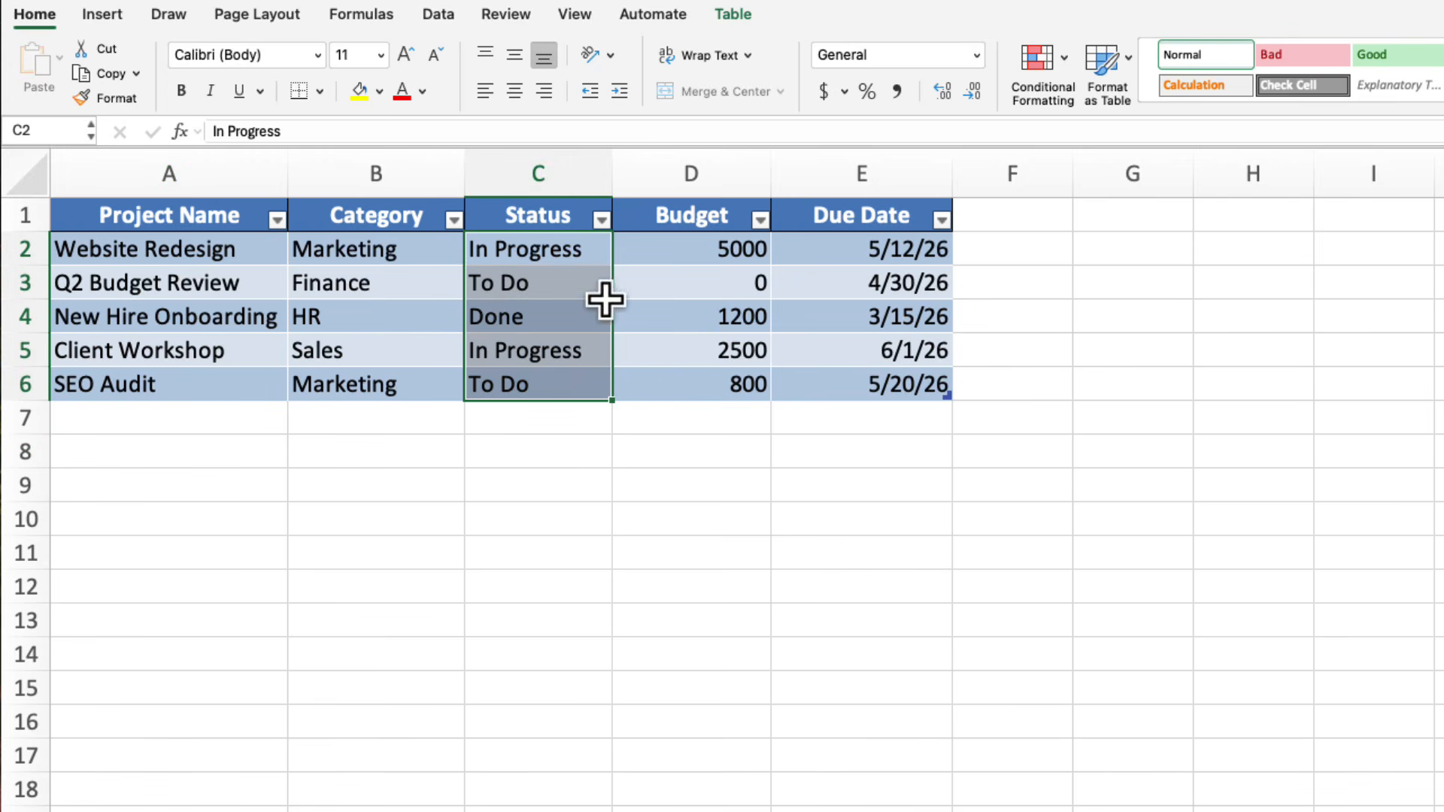
left_click(556, 170)
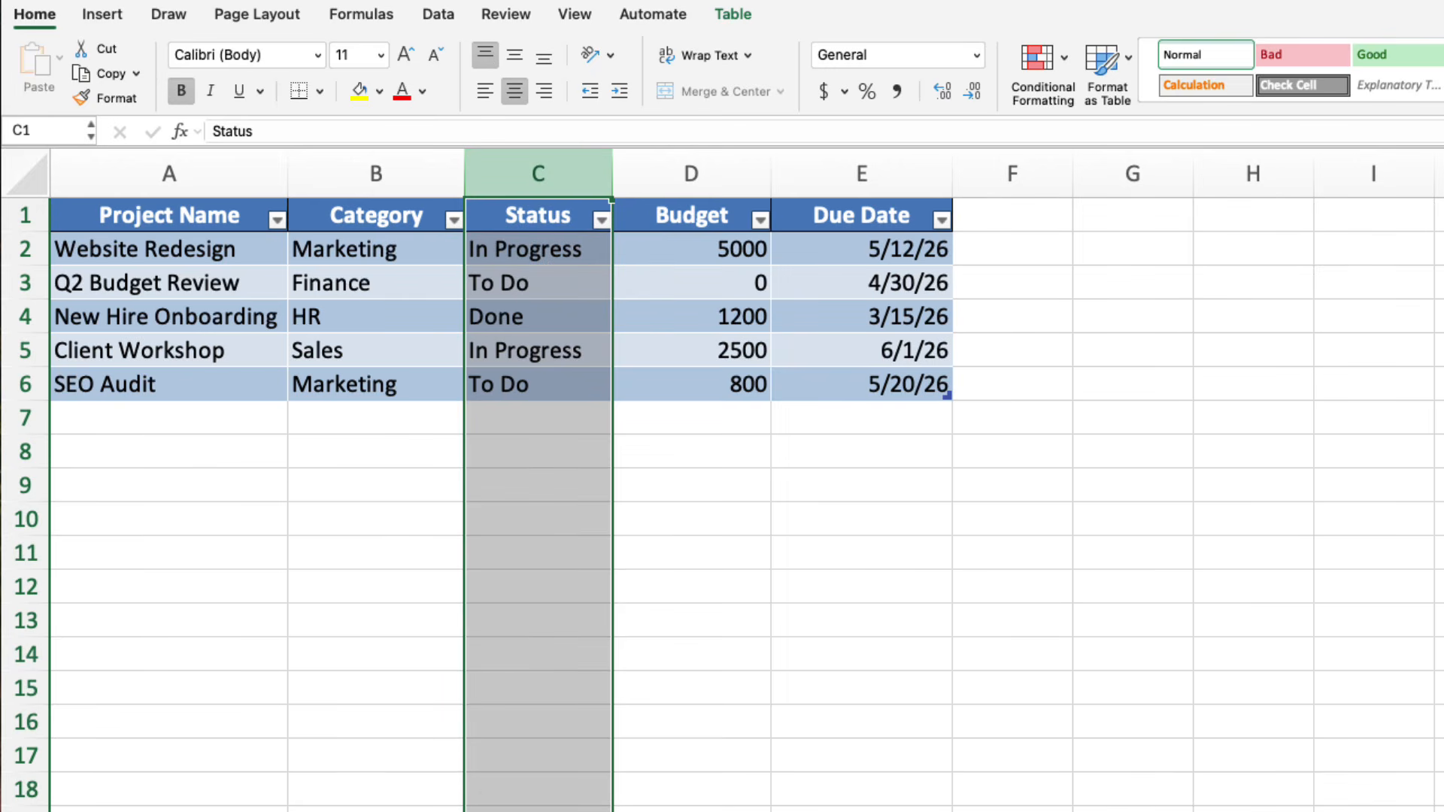
left_click(554, 199)
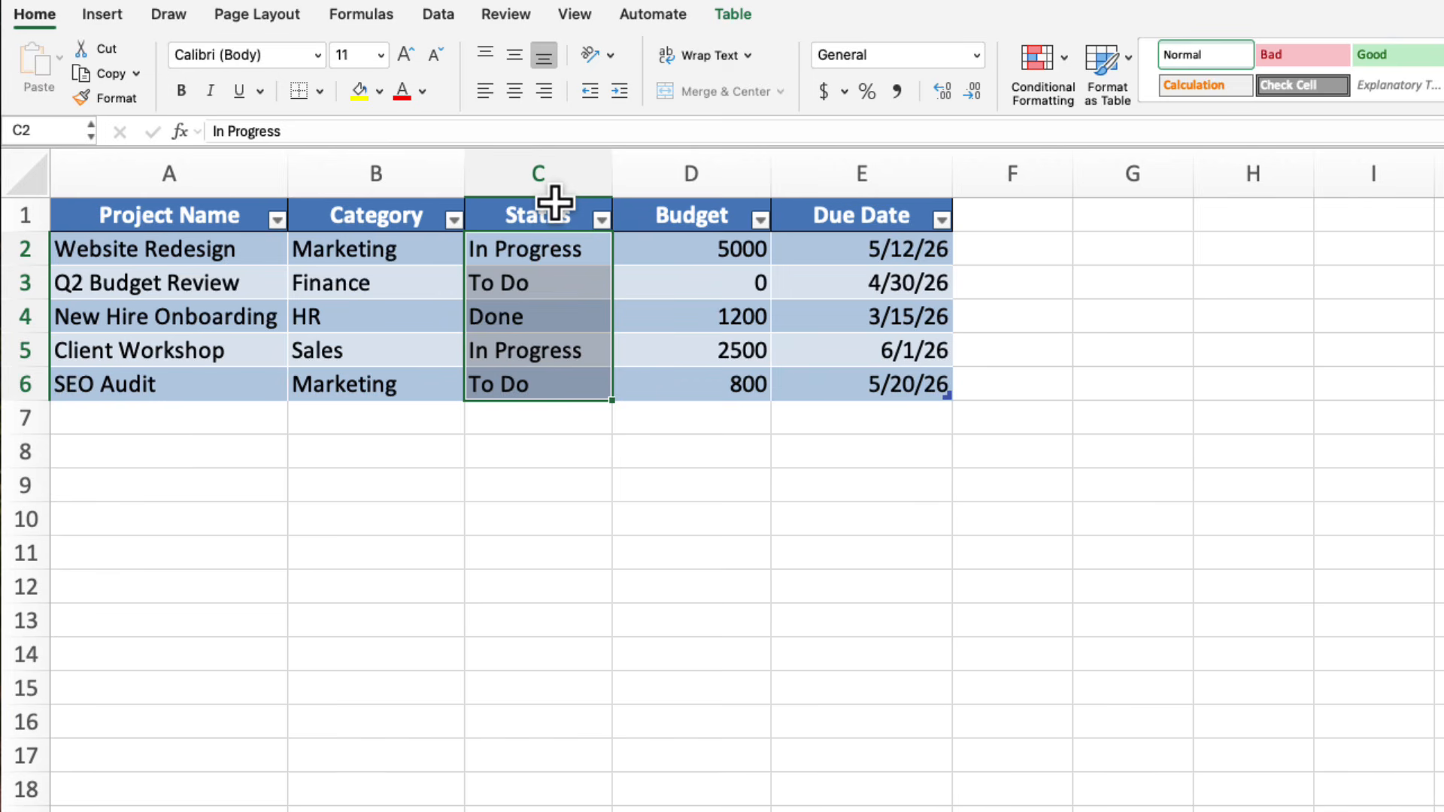
left_click(450, 22)
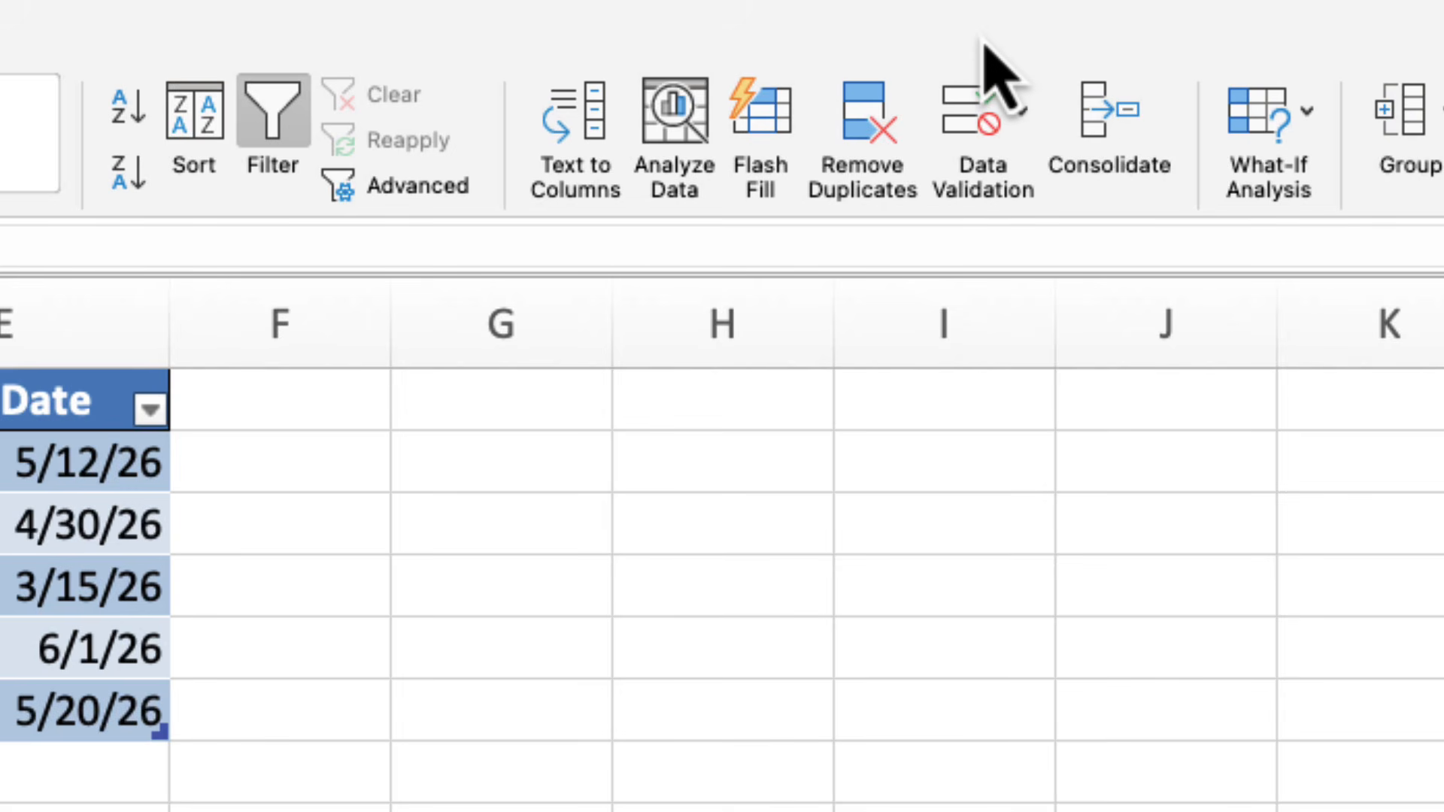
left_click(1022, 111)
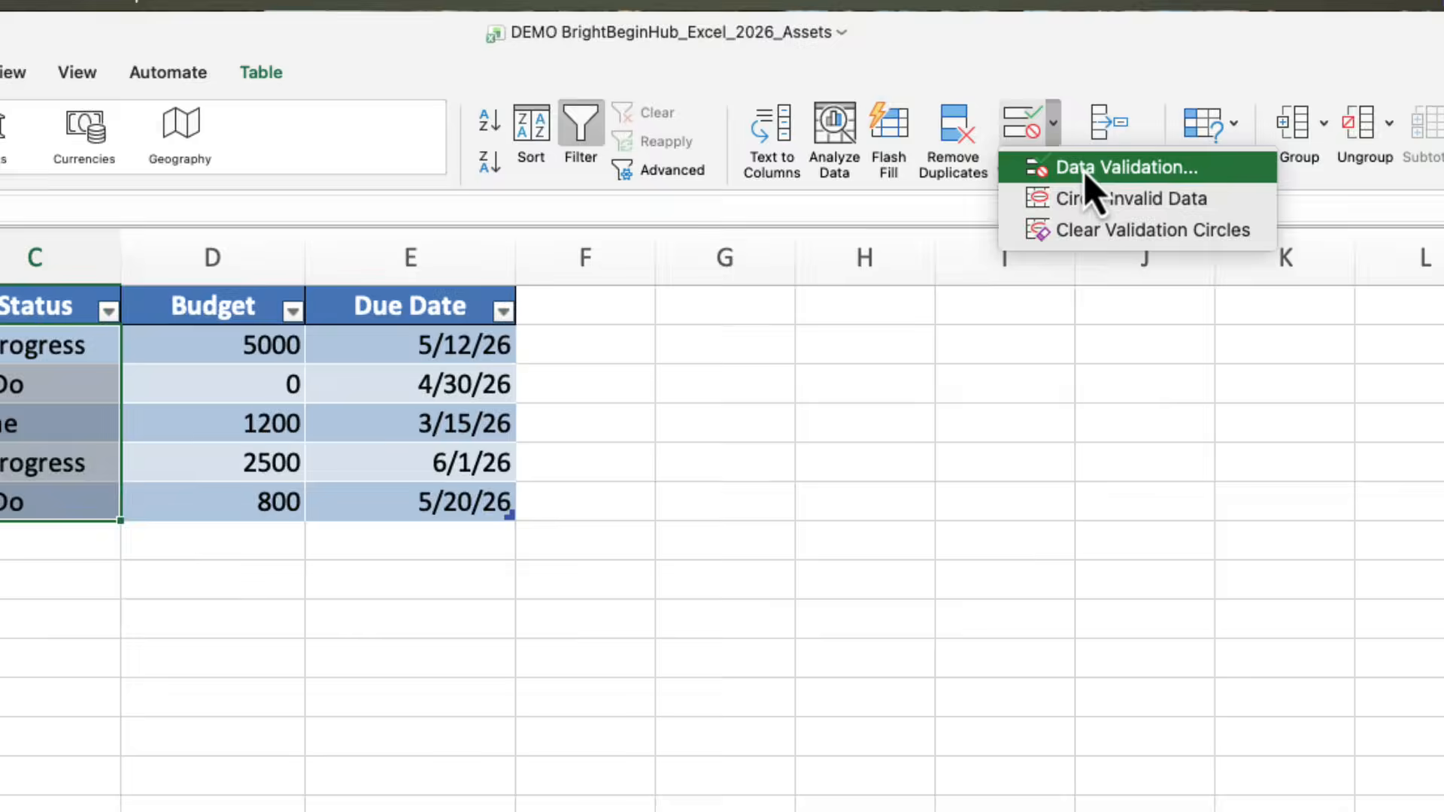
left_click(1068, 181)
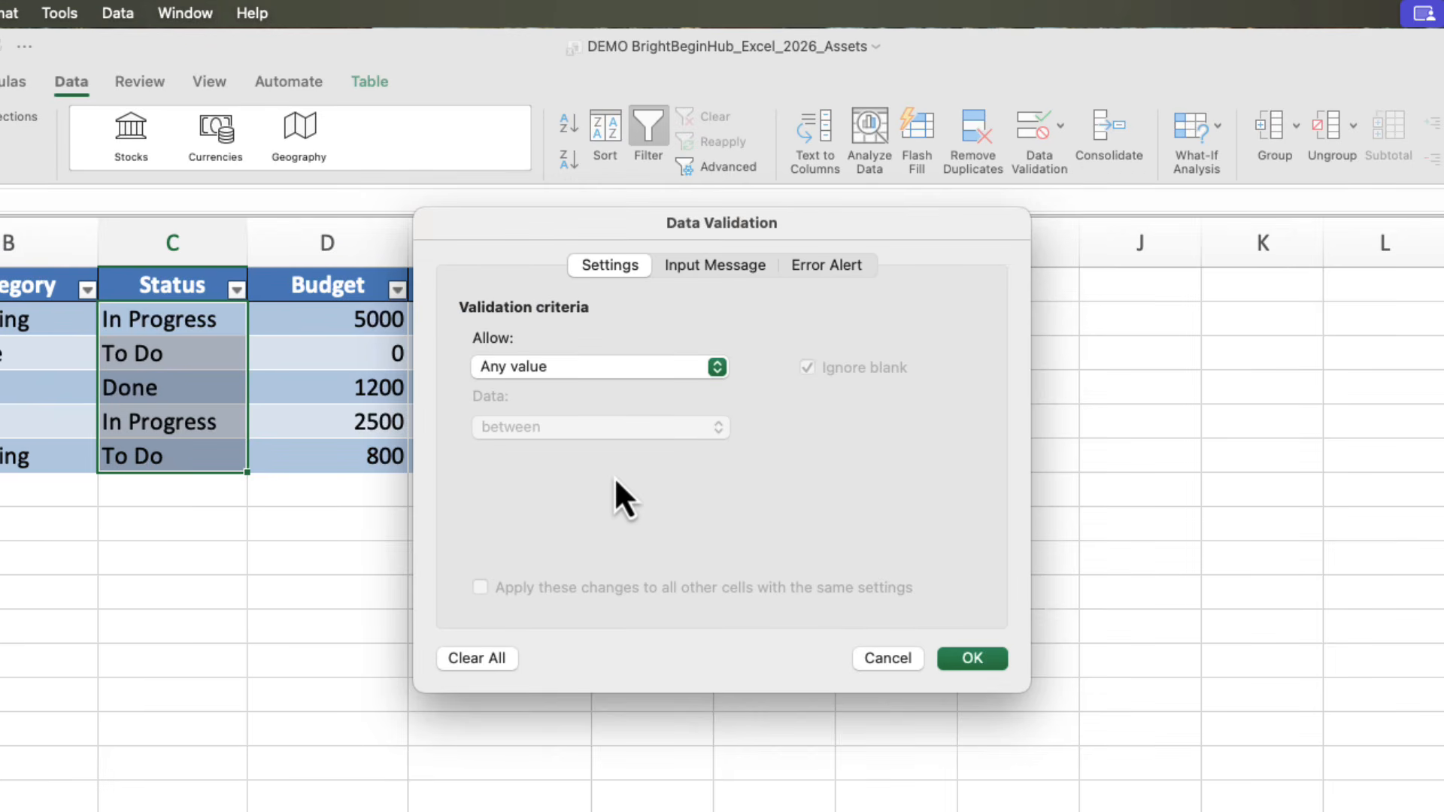
left_click(718, 368)
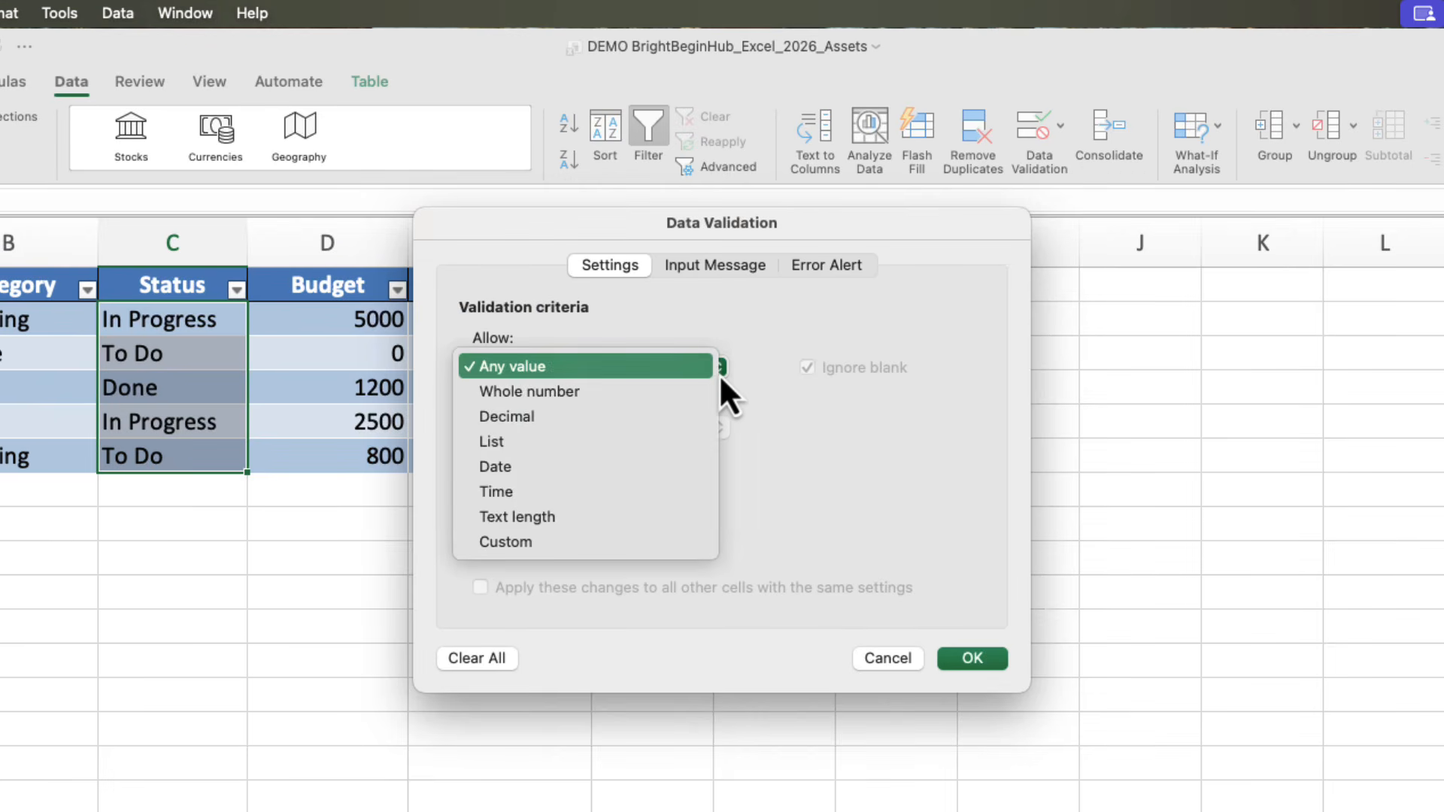
left_click(661, 442)
left_click(487, 489)
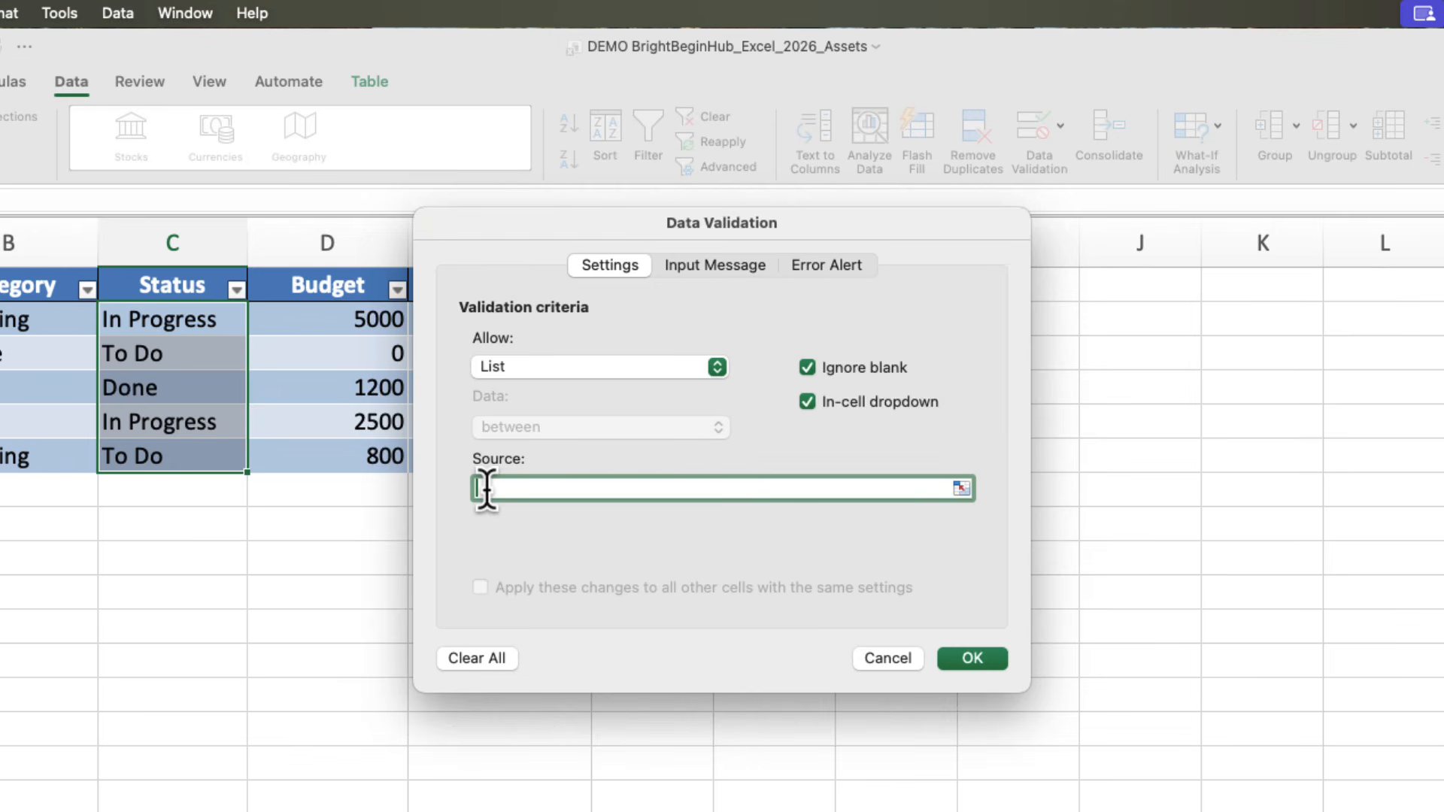
type("In Progress, To Do, Done")
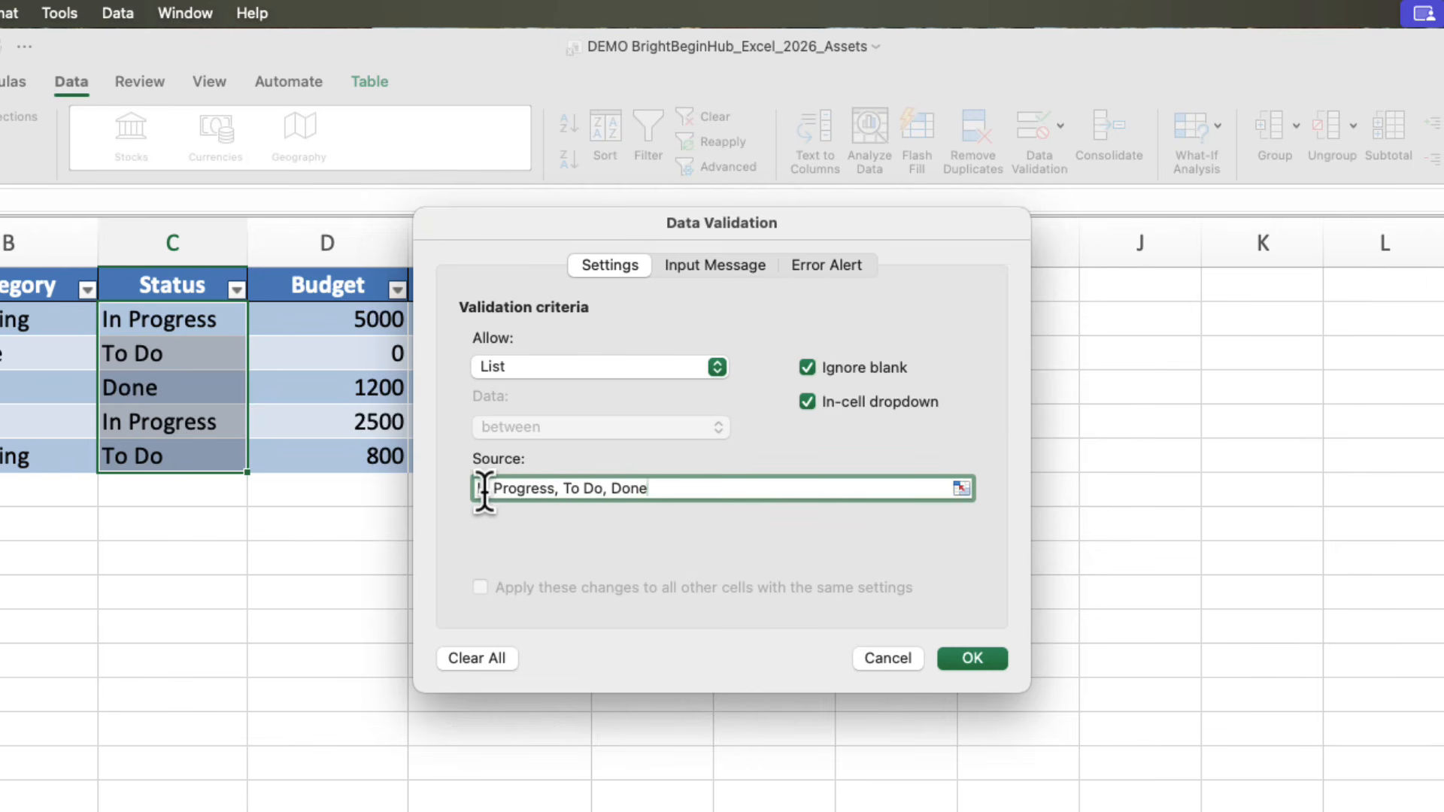
left_click(954, 662)
Check the Status cells C3, C5 and C2 for the drop-down list and open the choices in C2
left_click(242, 353)
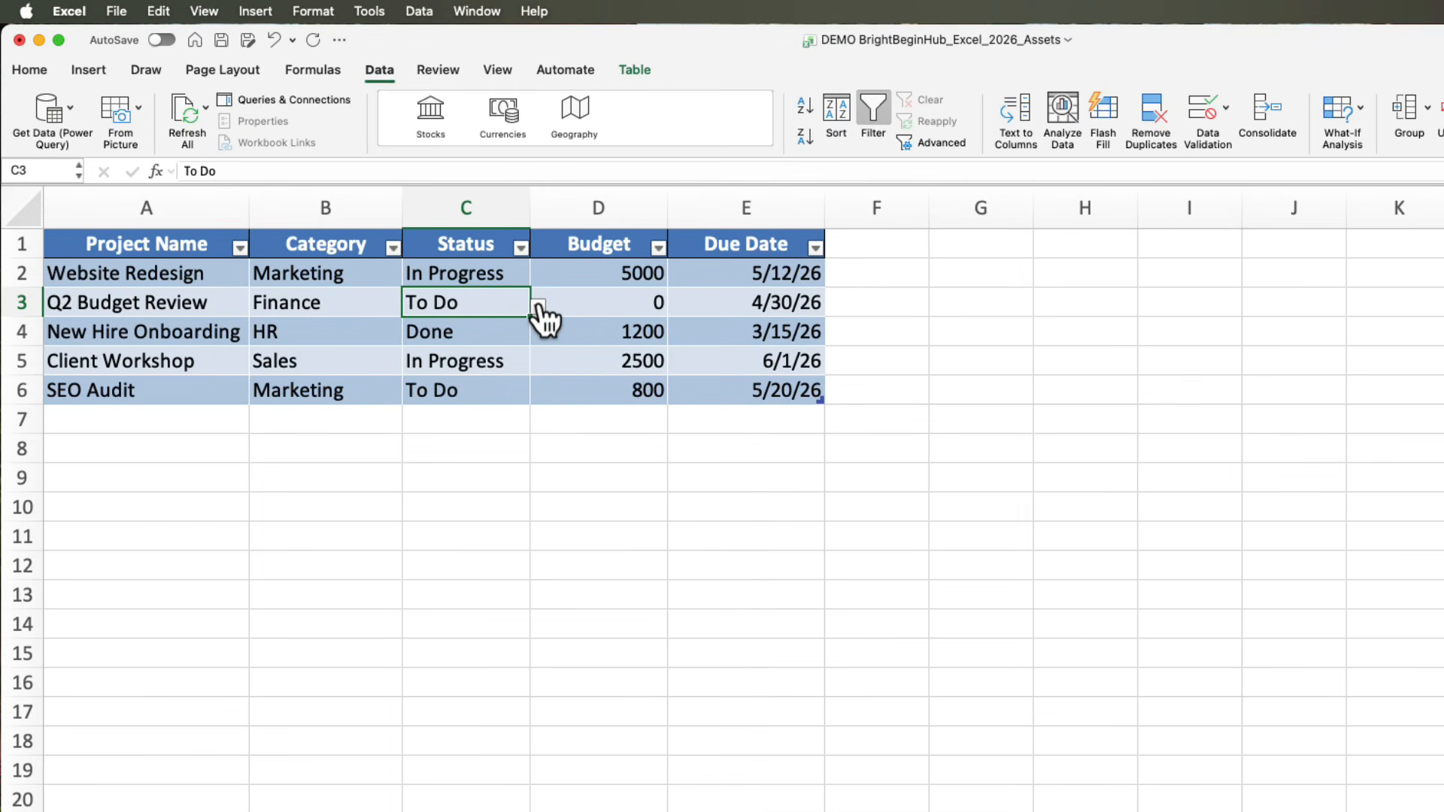
left_click(475, 362)
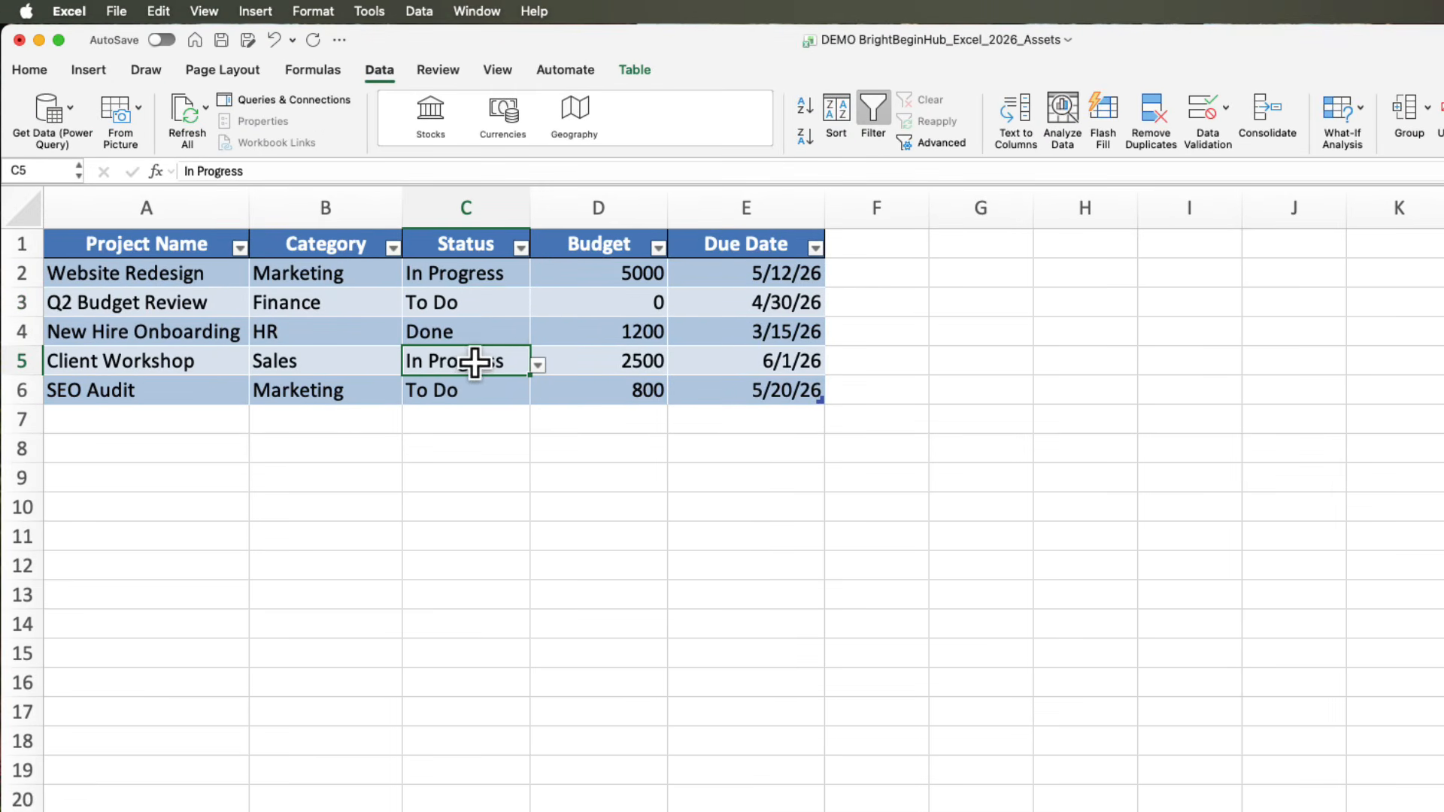
left_click(491, 278)
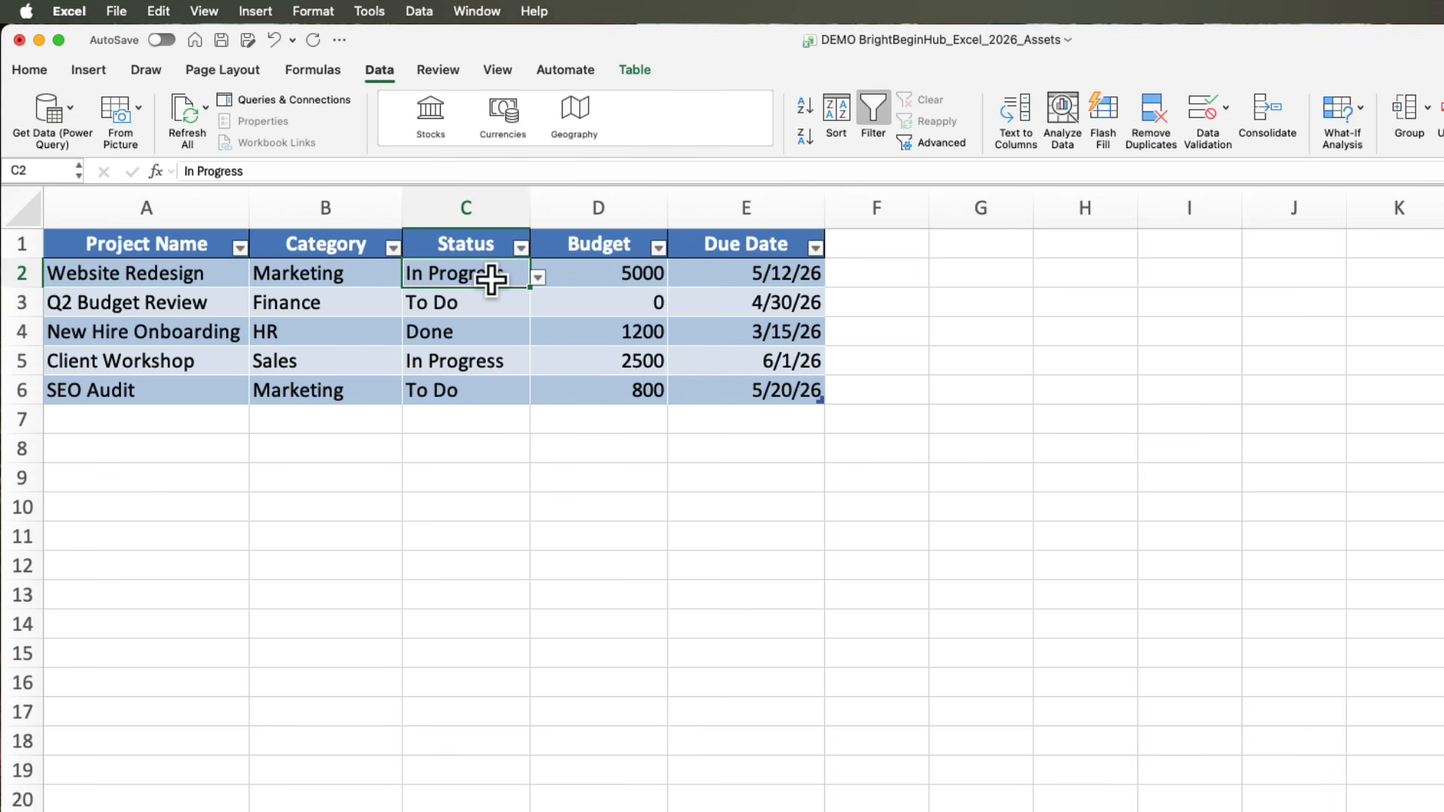
left_click(539, 277)
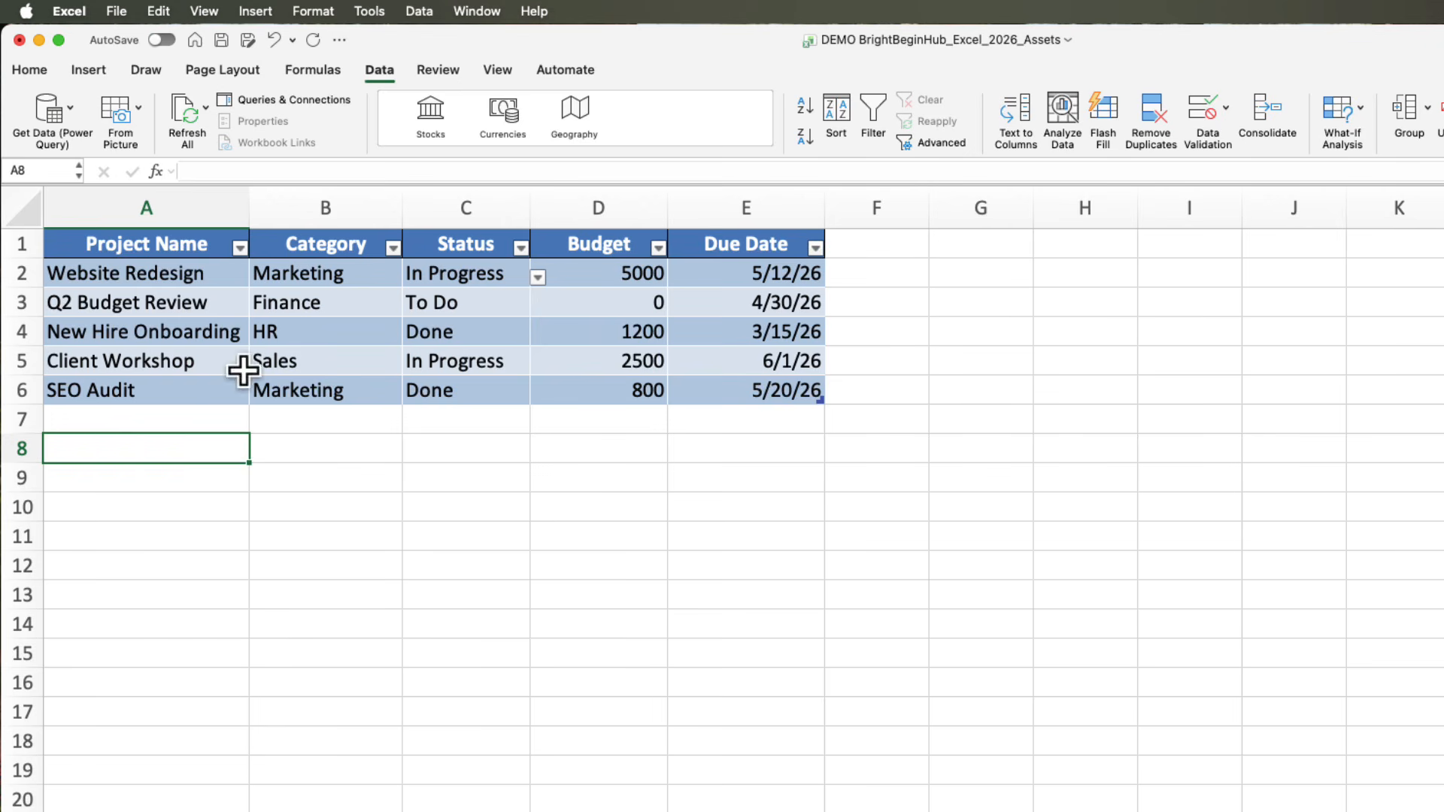
Add a conditional formatting rule to the table's Status column that gives cells containing Done a Green Fill with Dark Green Text
left_click(479, 218)
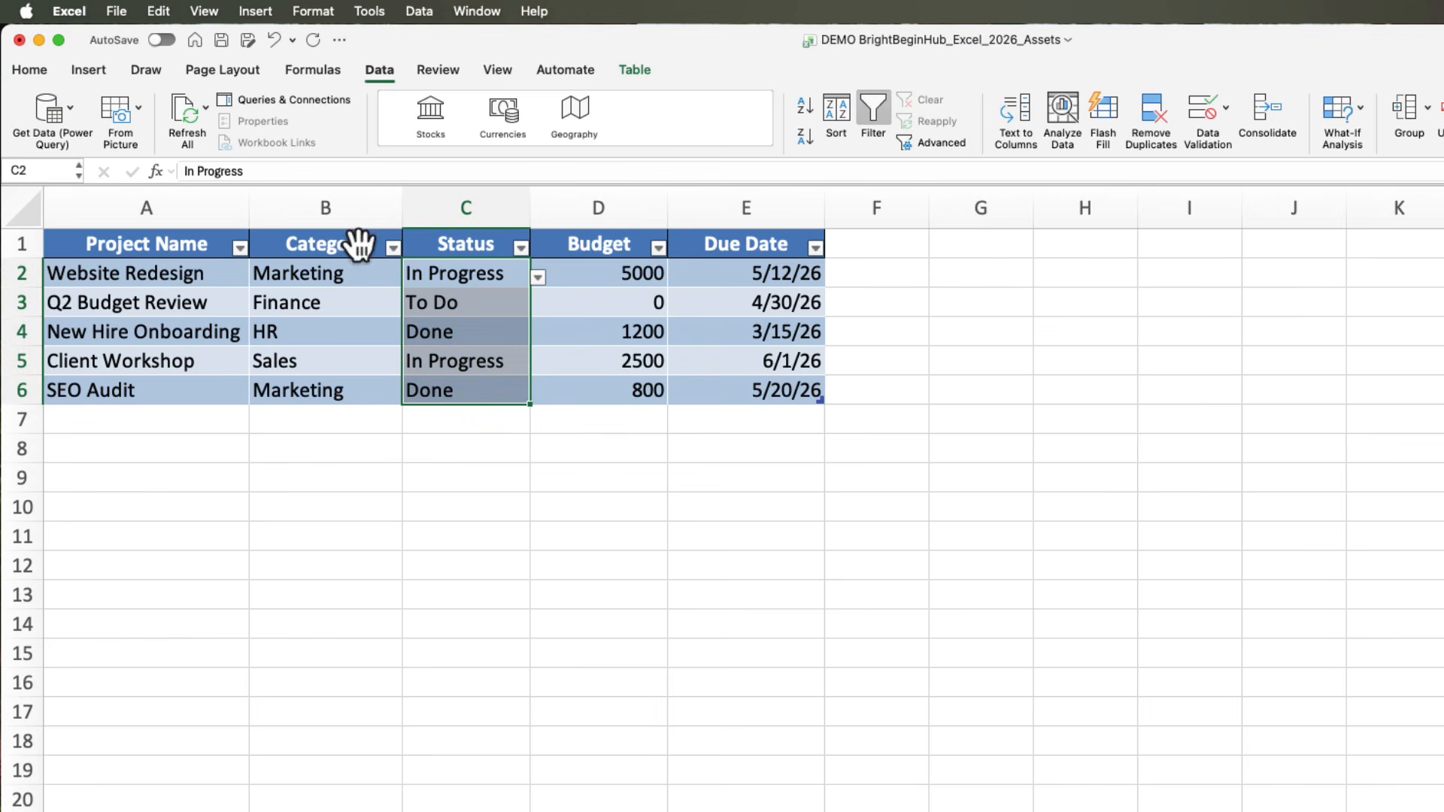
left_click(30, 71)
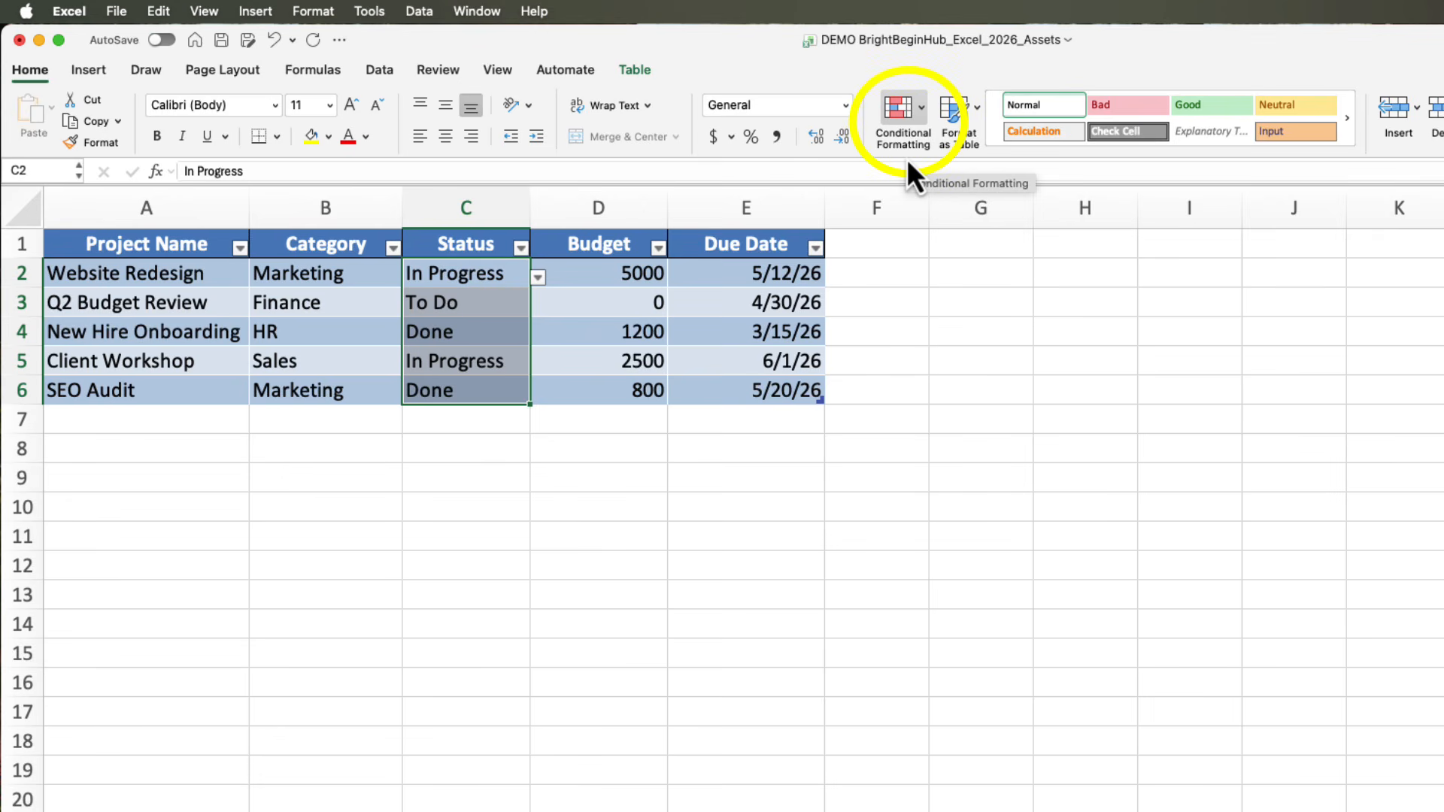
left_click(920, 116)
mouse_move(953, 147)
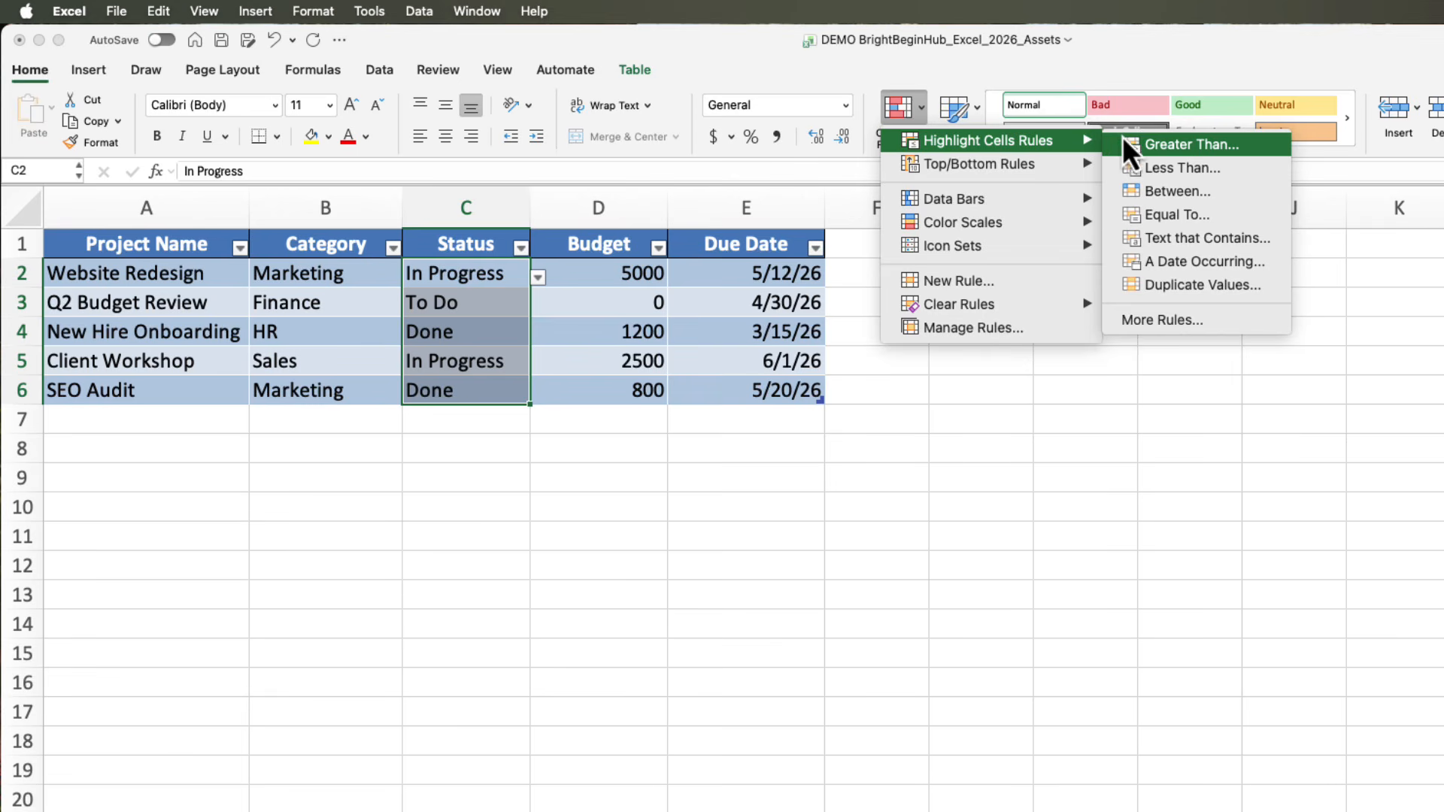
left_click(1186, 241)
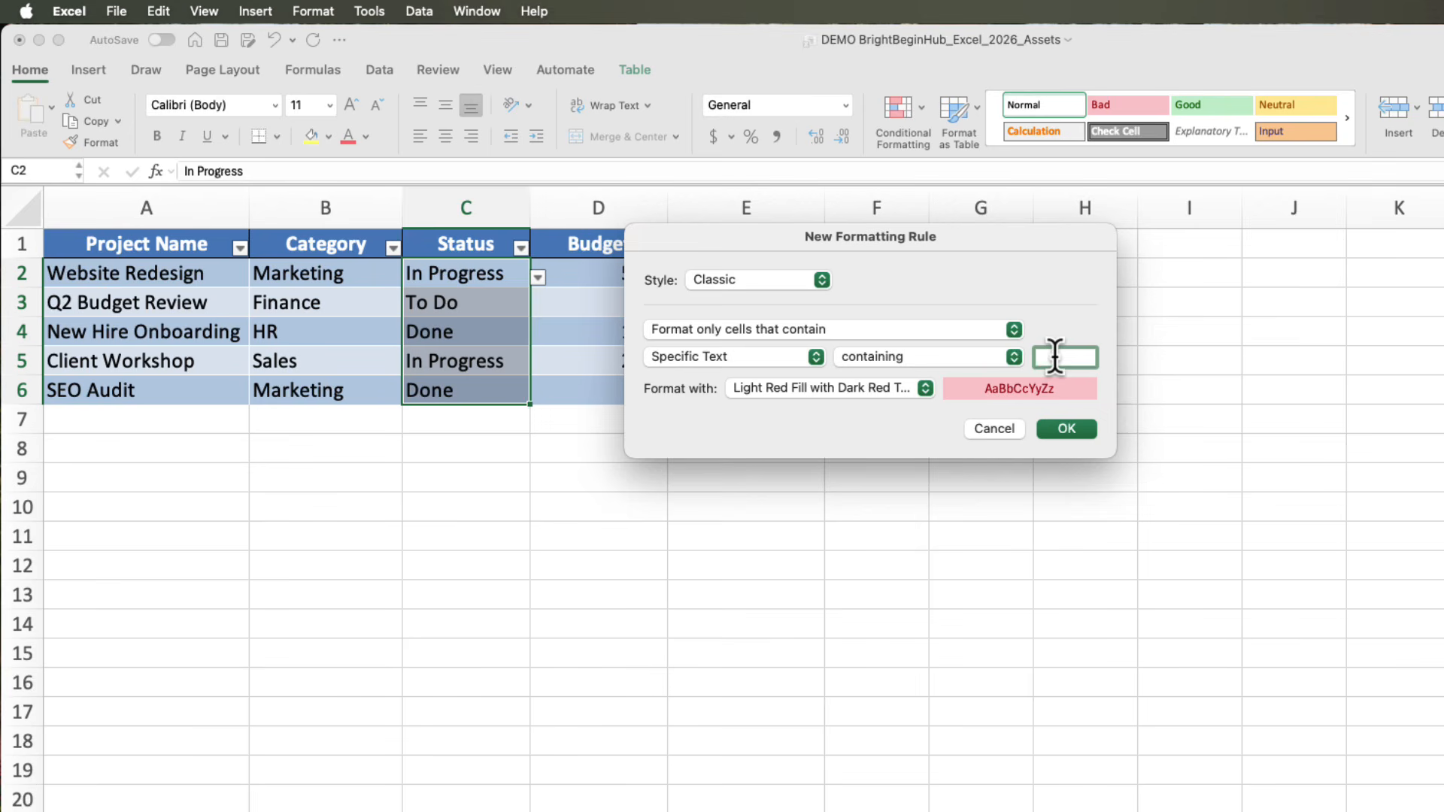
type("Done")
left_click(926, 392)
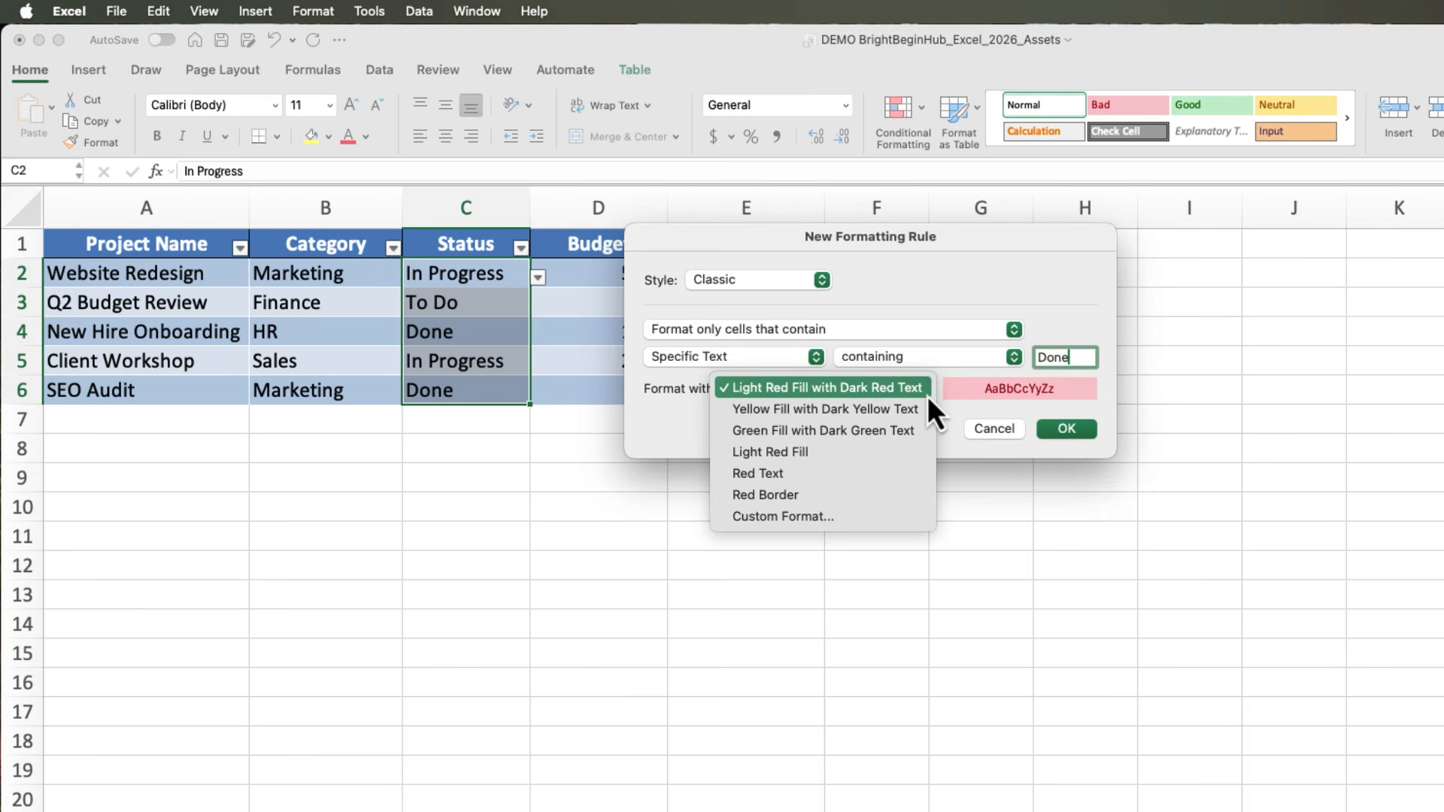
left_click(844, 435)
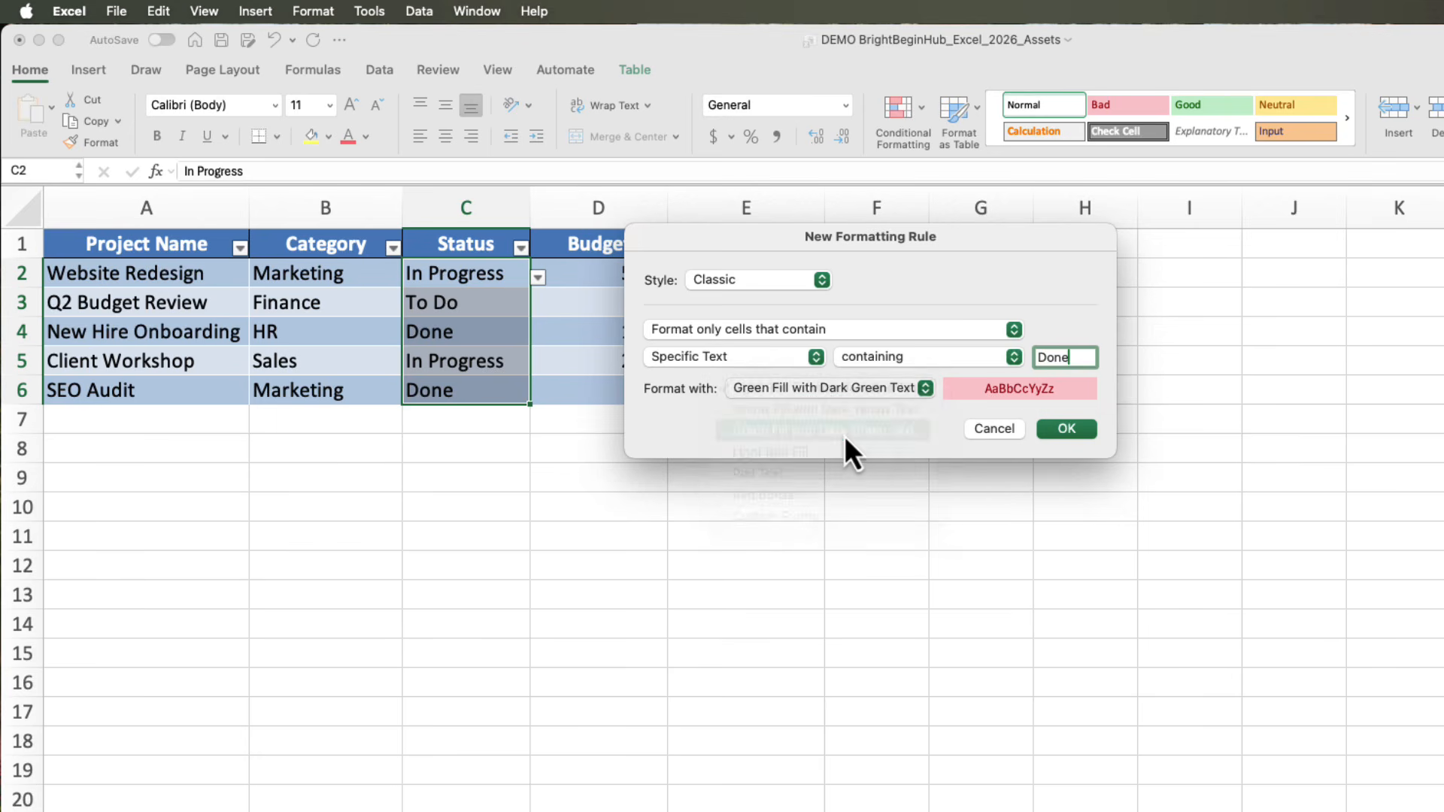
left_click(1065, 428)
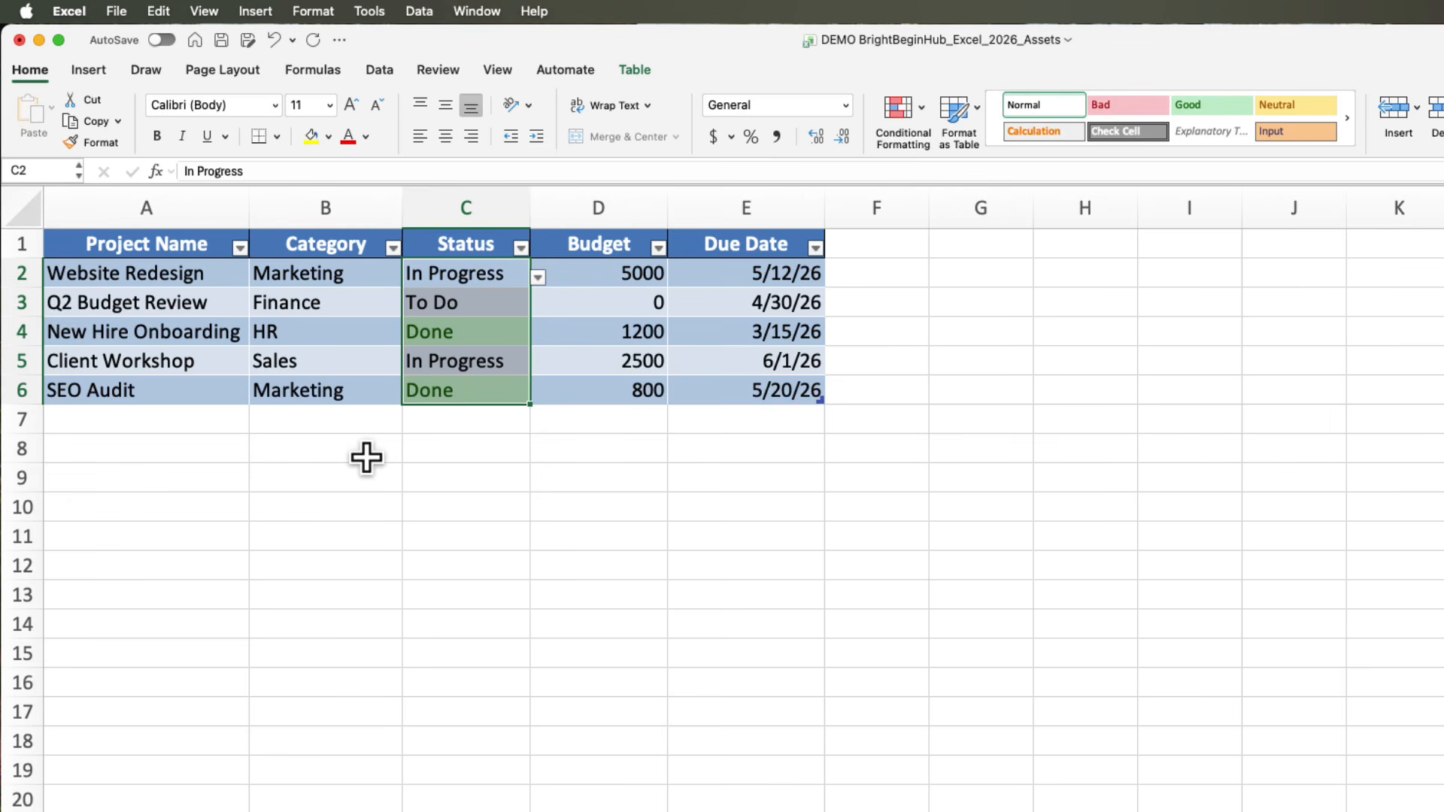
Set the Client Workshop status to Done and the SEO Audit status to To Do, choosing from the cells' lists
left_click(506, 426)
left_click(513, 360)
left_click(538, 364)
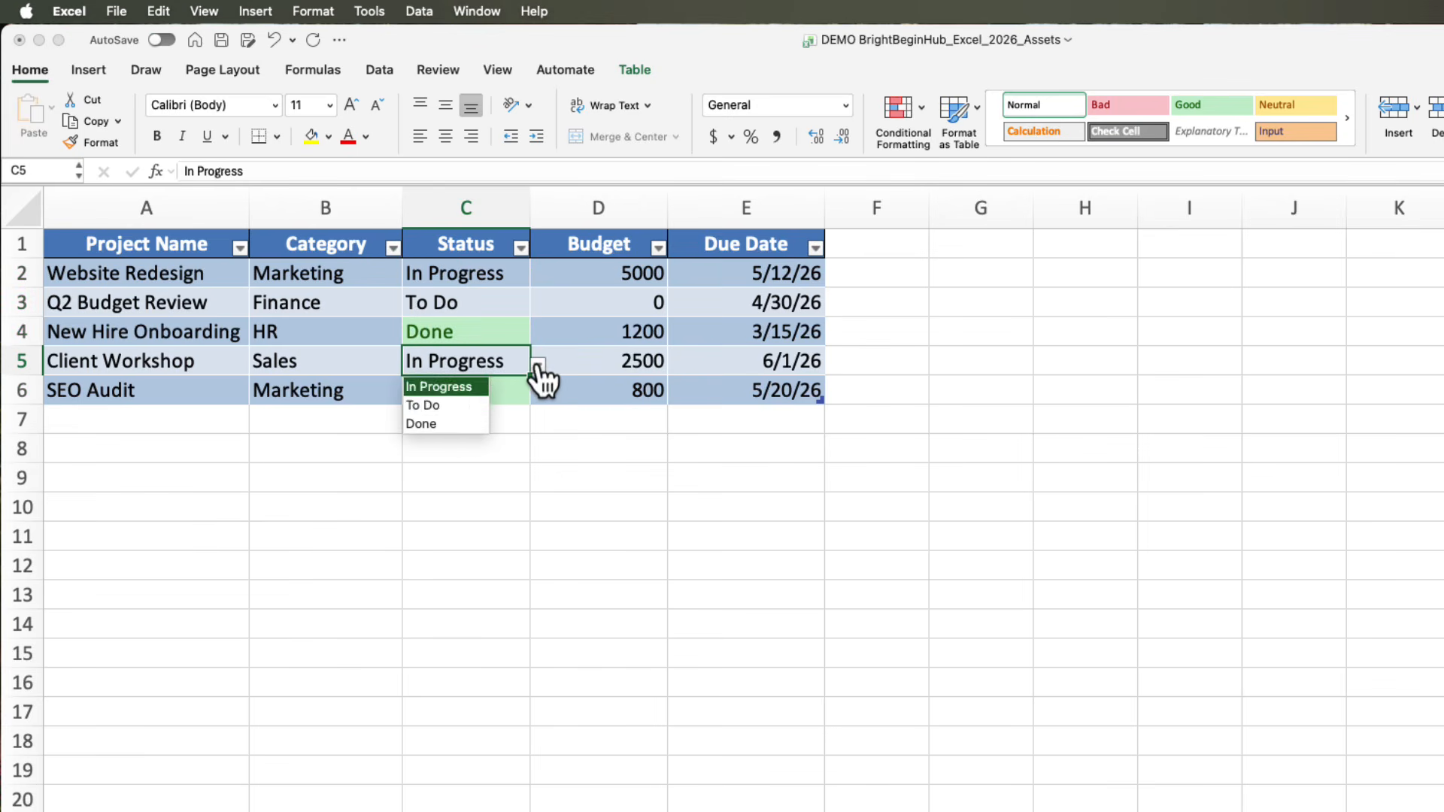
left_click(450, 425)
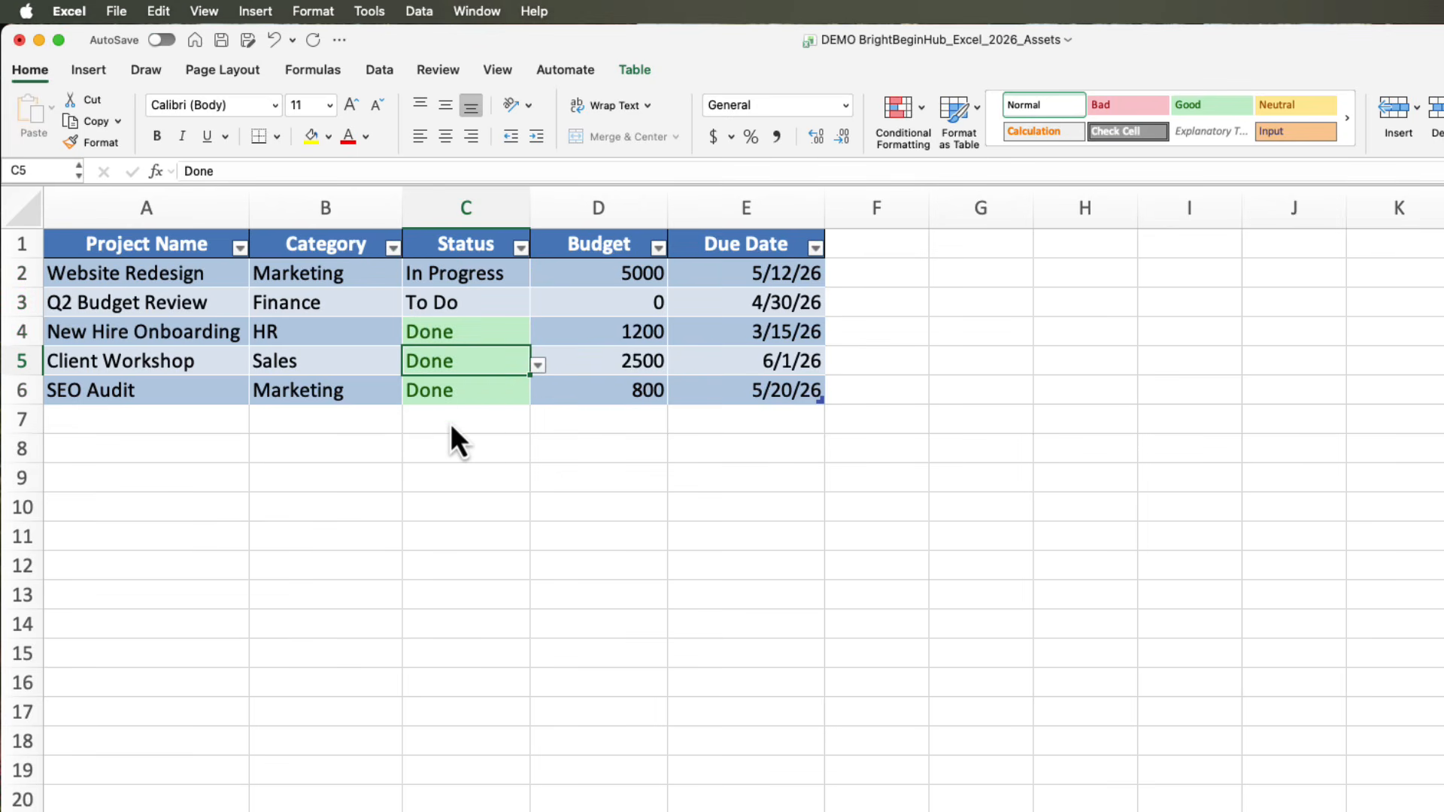
left_click(496, 392)
left_click(538, 395)
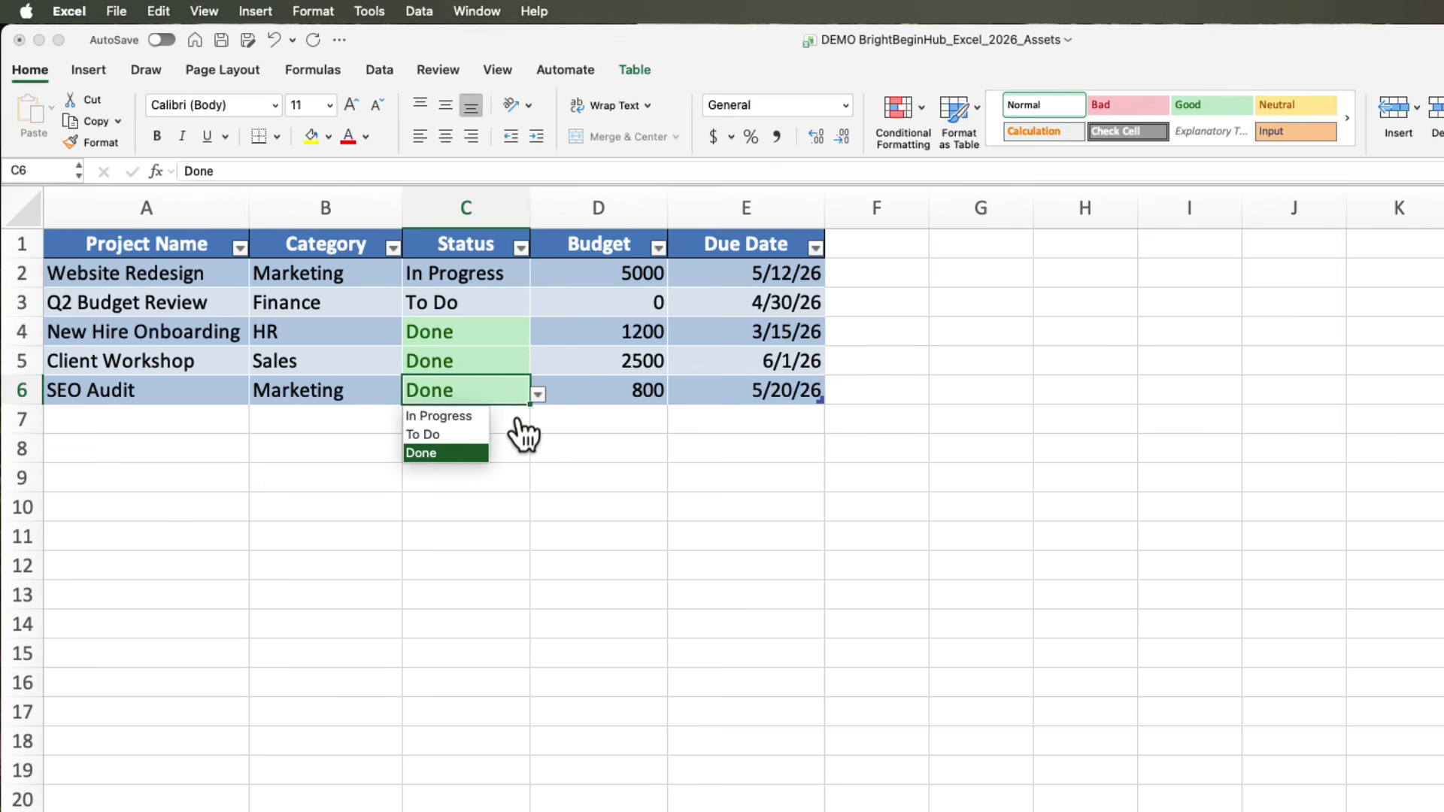
left_click(437, 435)
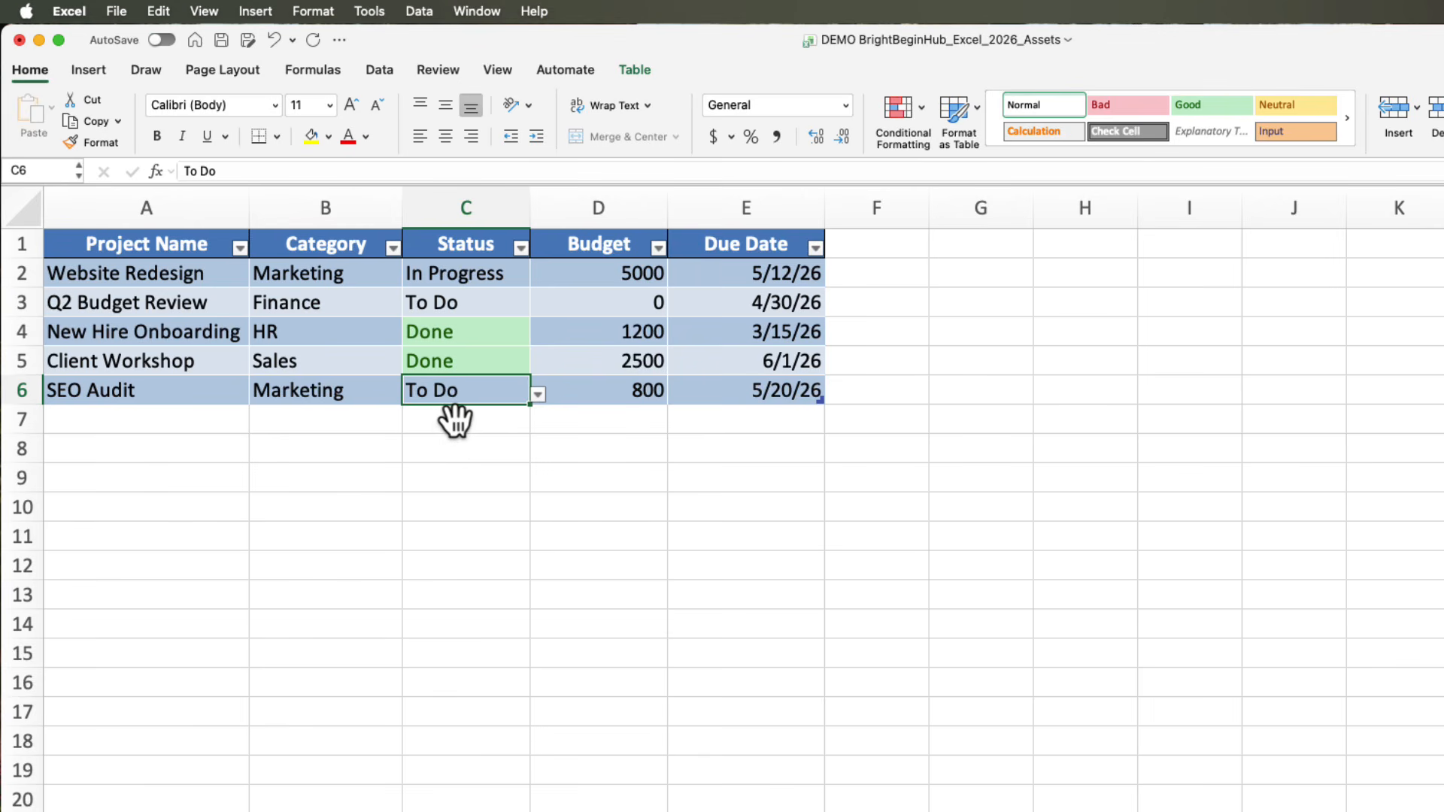
Add a conditional formatting rule to the table's Status column that gives cells containing In Progress a Yellow Fill with Dark Yellow Text
left_click(482, 235)
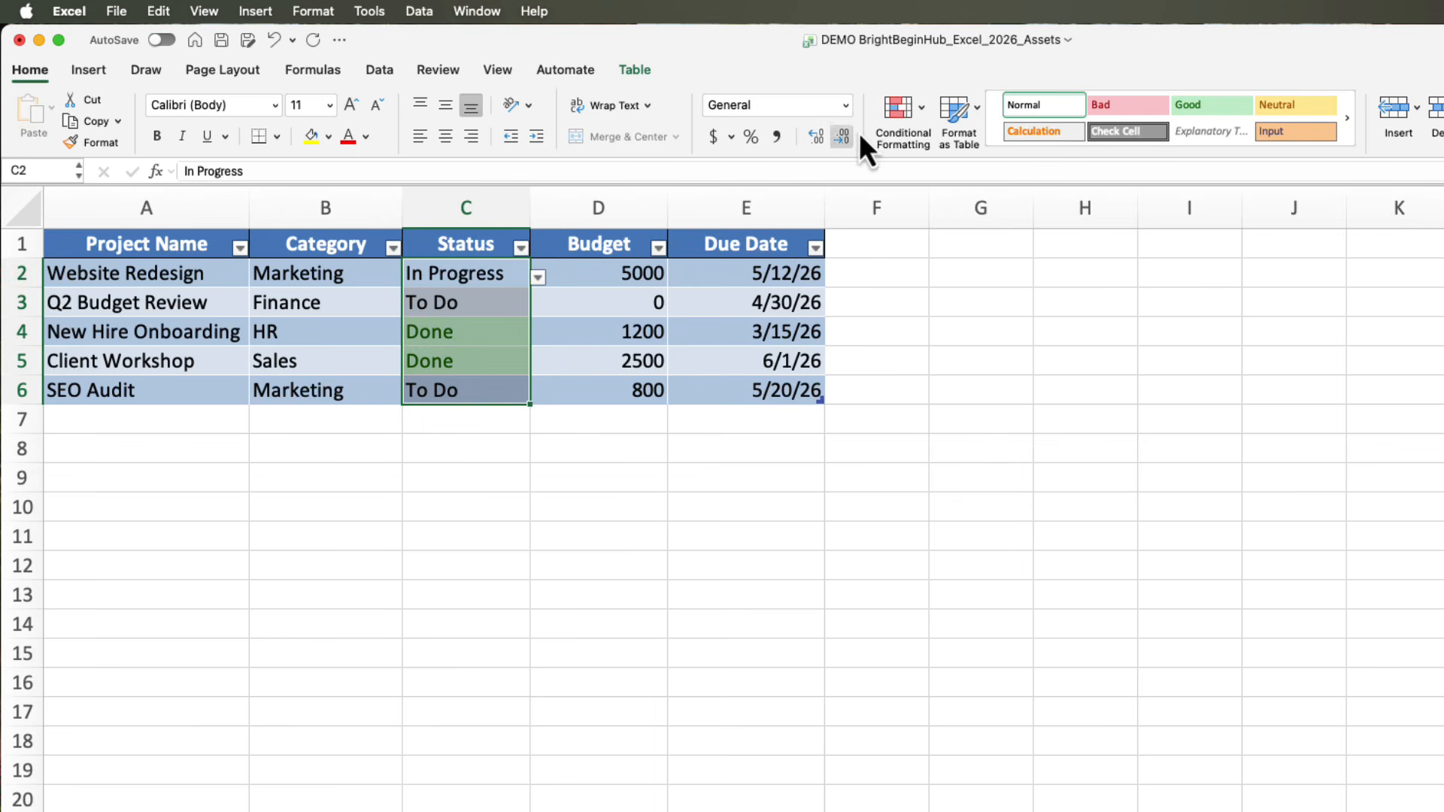
left_click(925, 116)
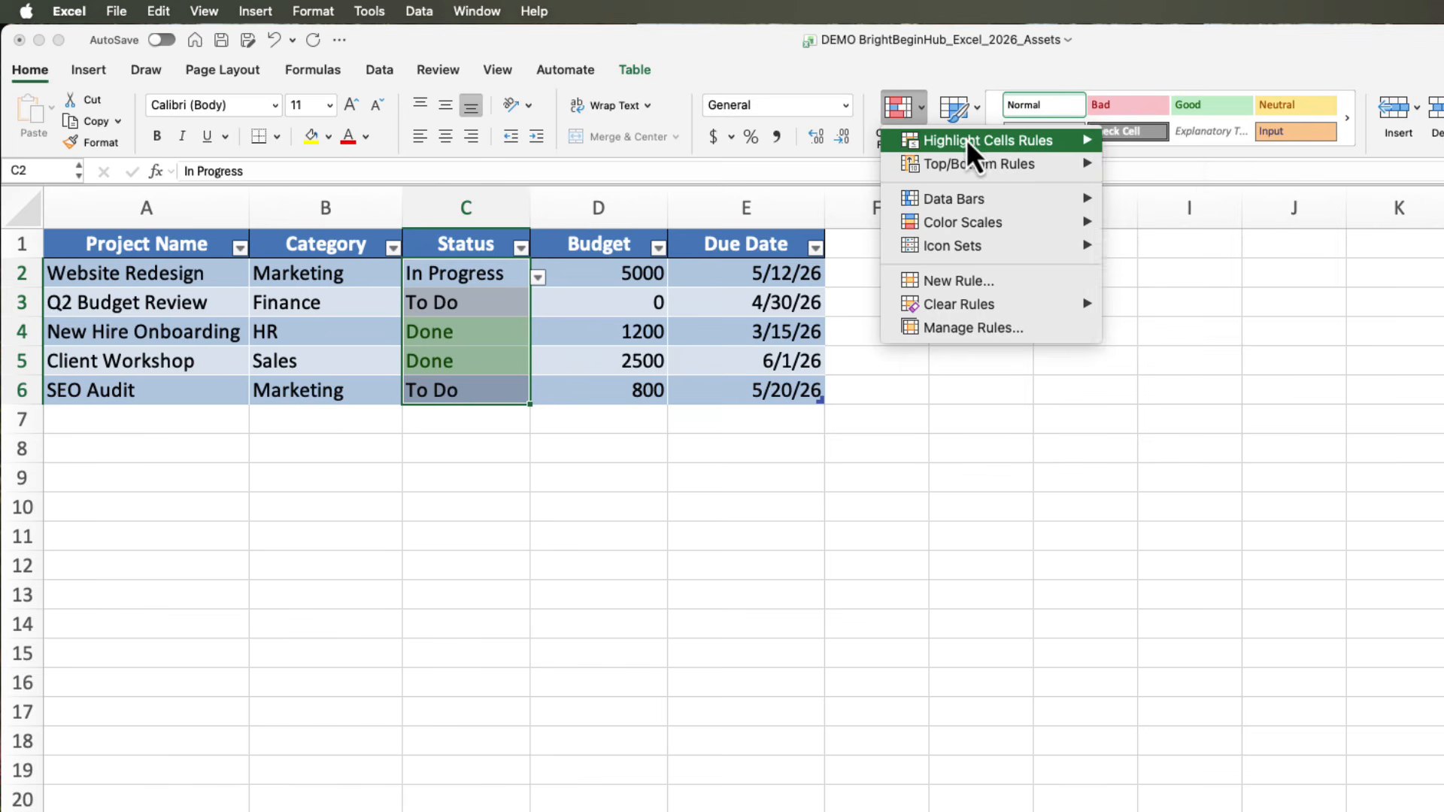
mouse_move(1083, 139)
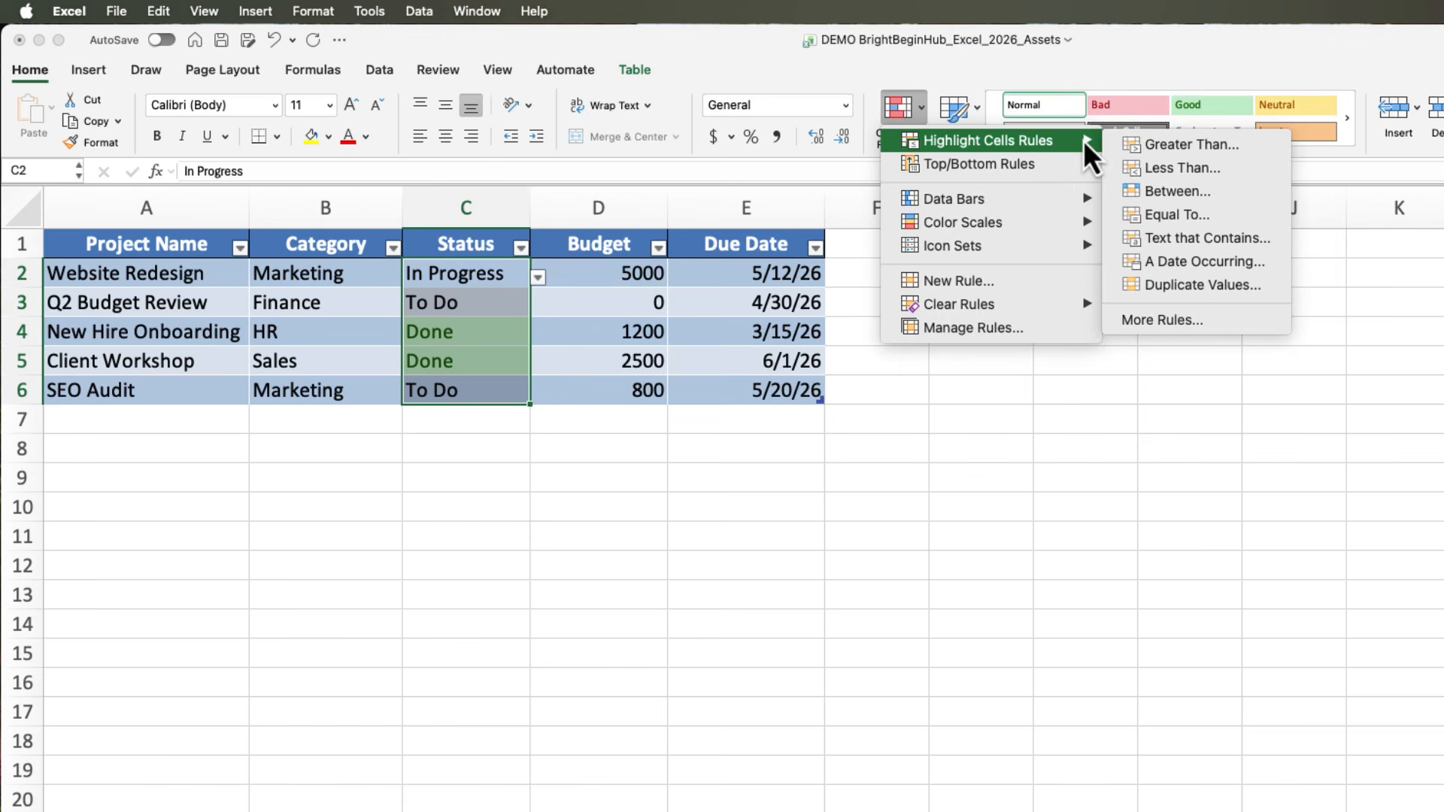
left_click(1182, 242)
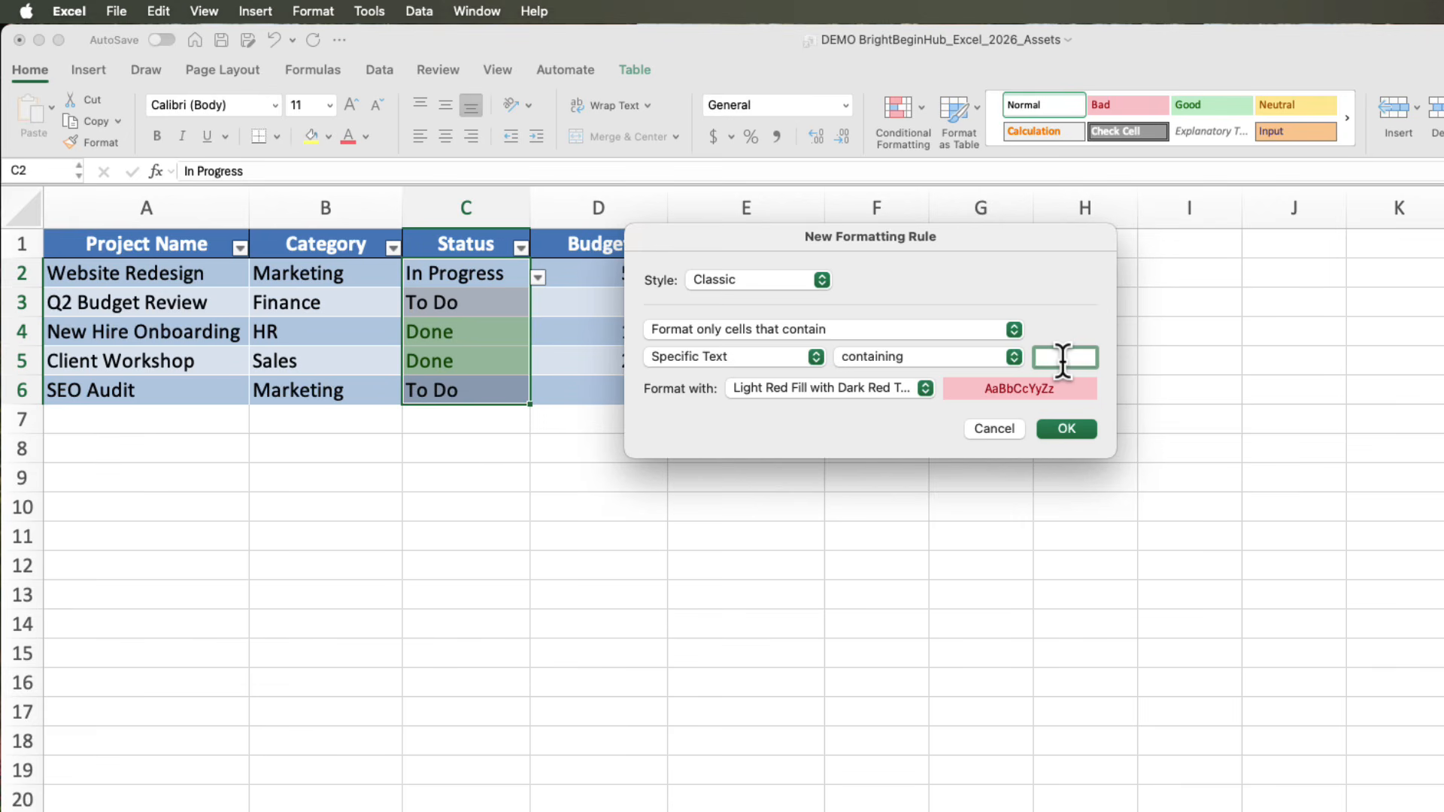
type("In Progress")
left_click(926, 391)
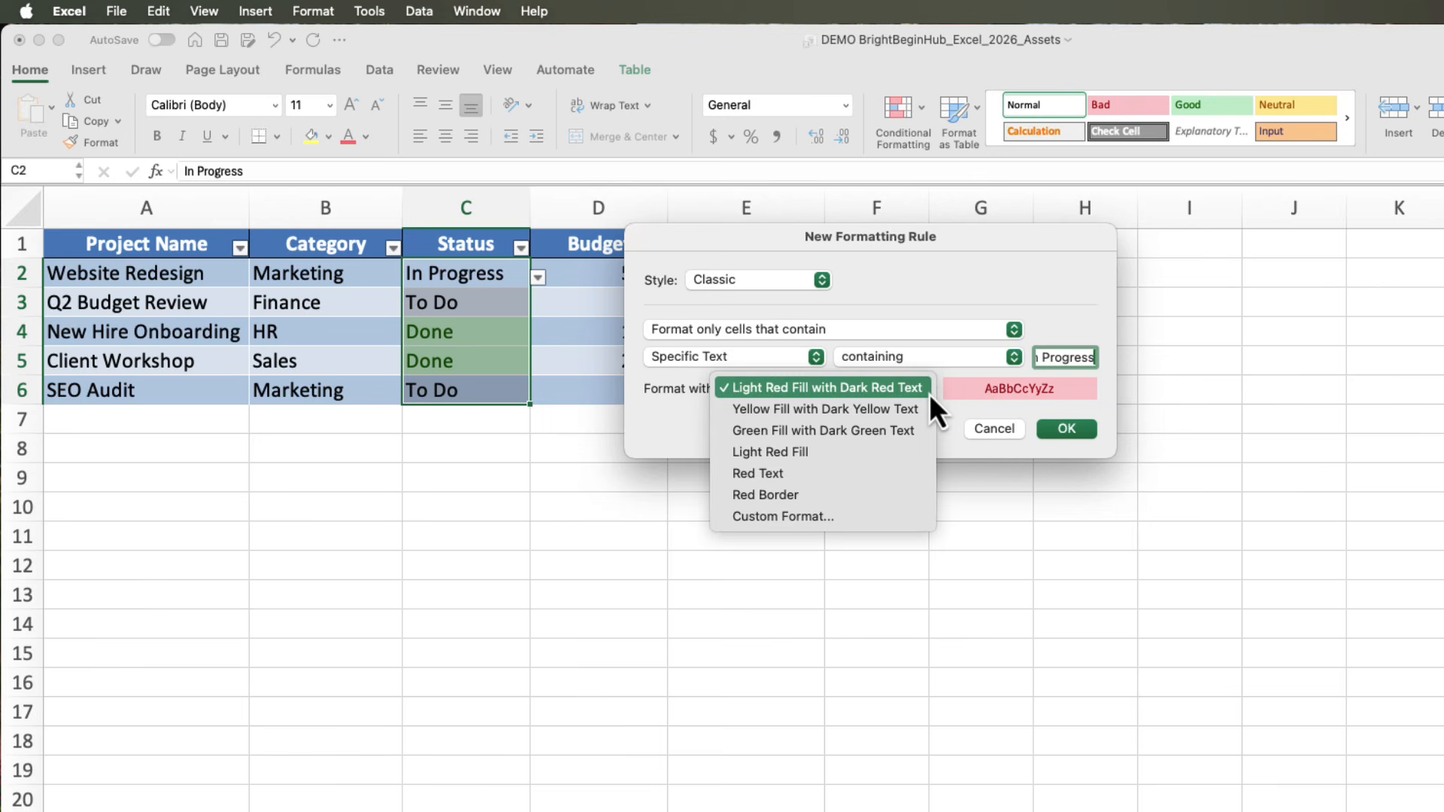
left_click(791, 412)
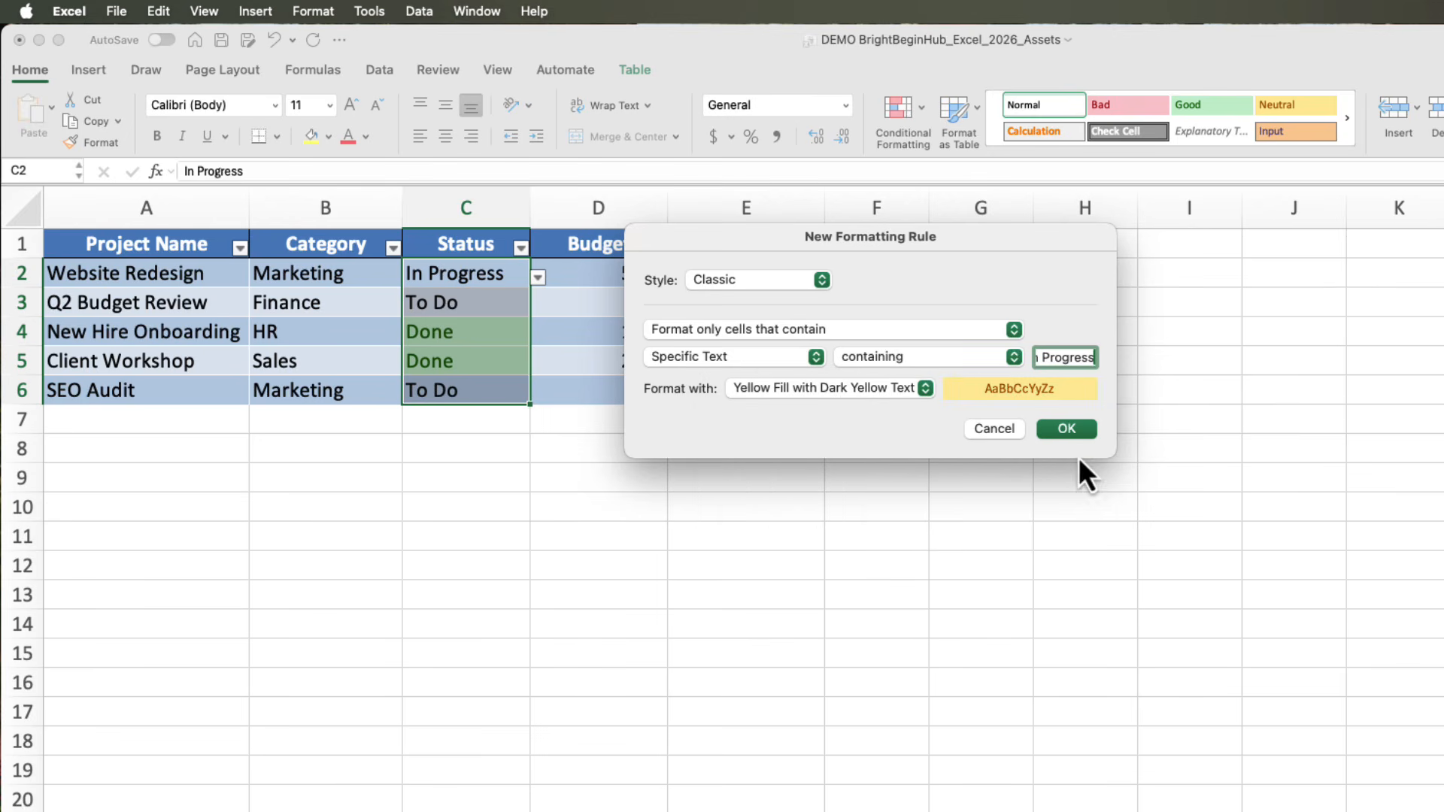
left_click(1069, 432)
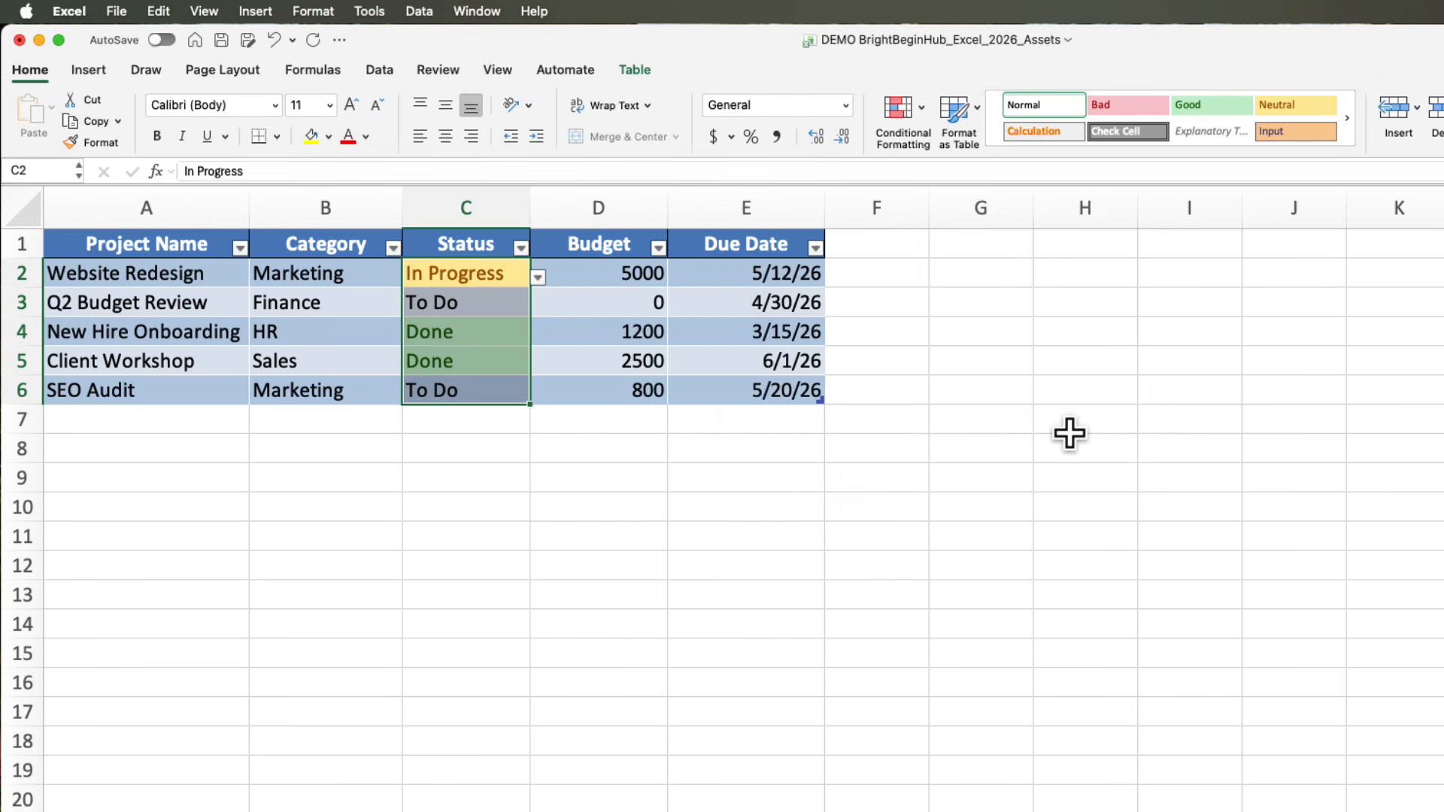
Set the Q2 Budget Review status in cell C3 to In Progress from its list of choices
left_click(447, 418)
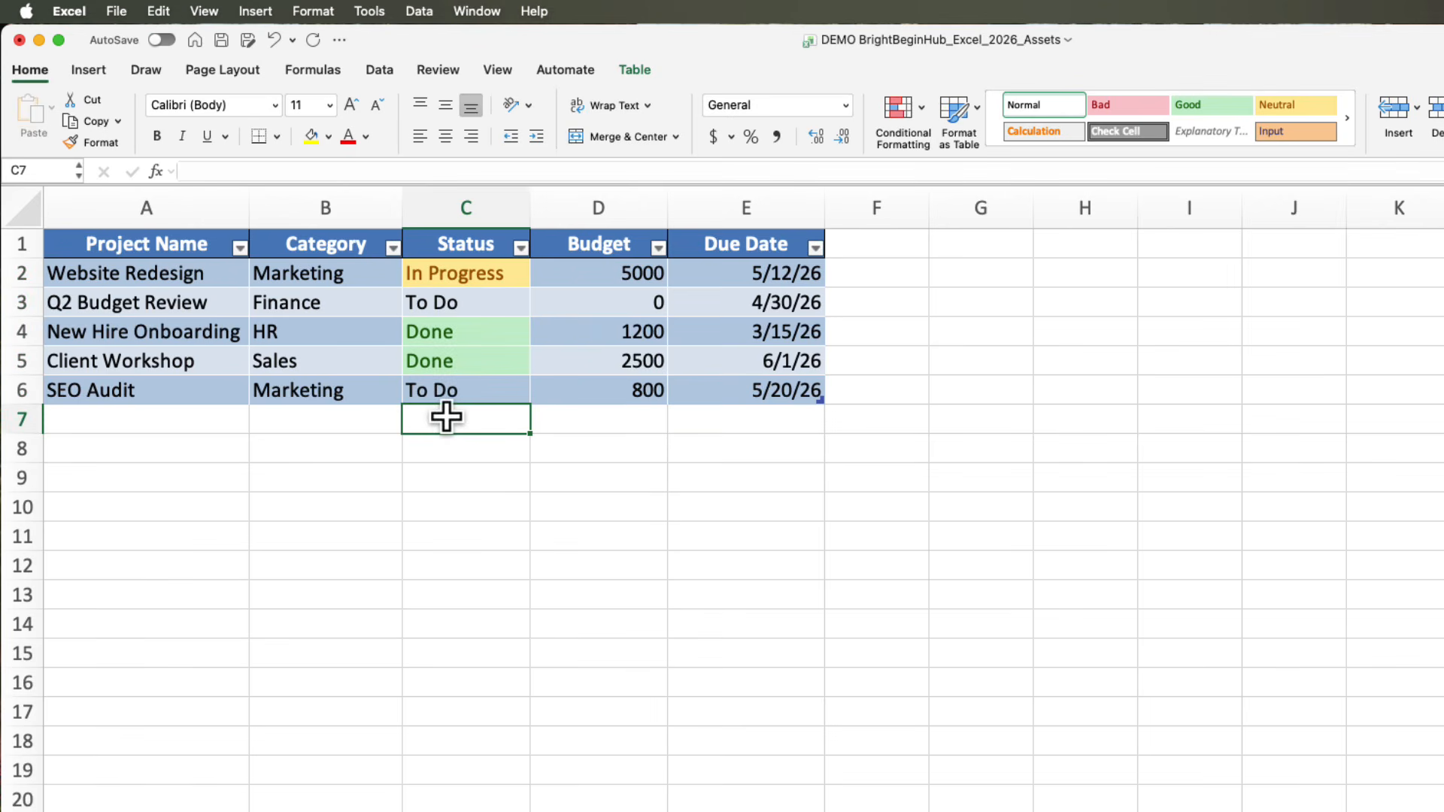
left_click(480, 306)
left_click(539, 307)
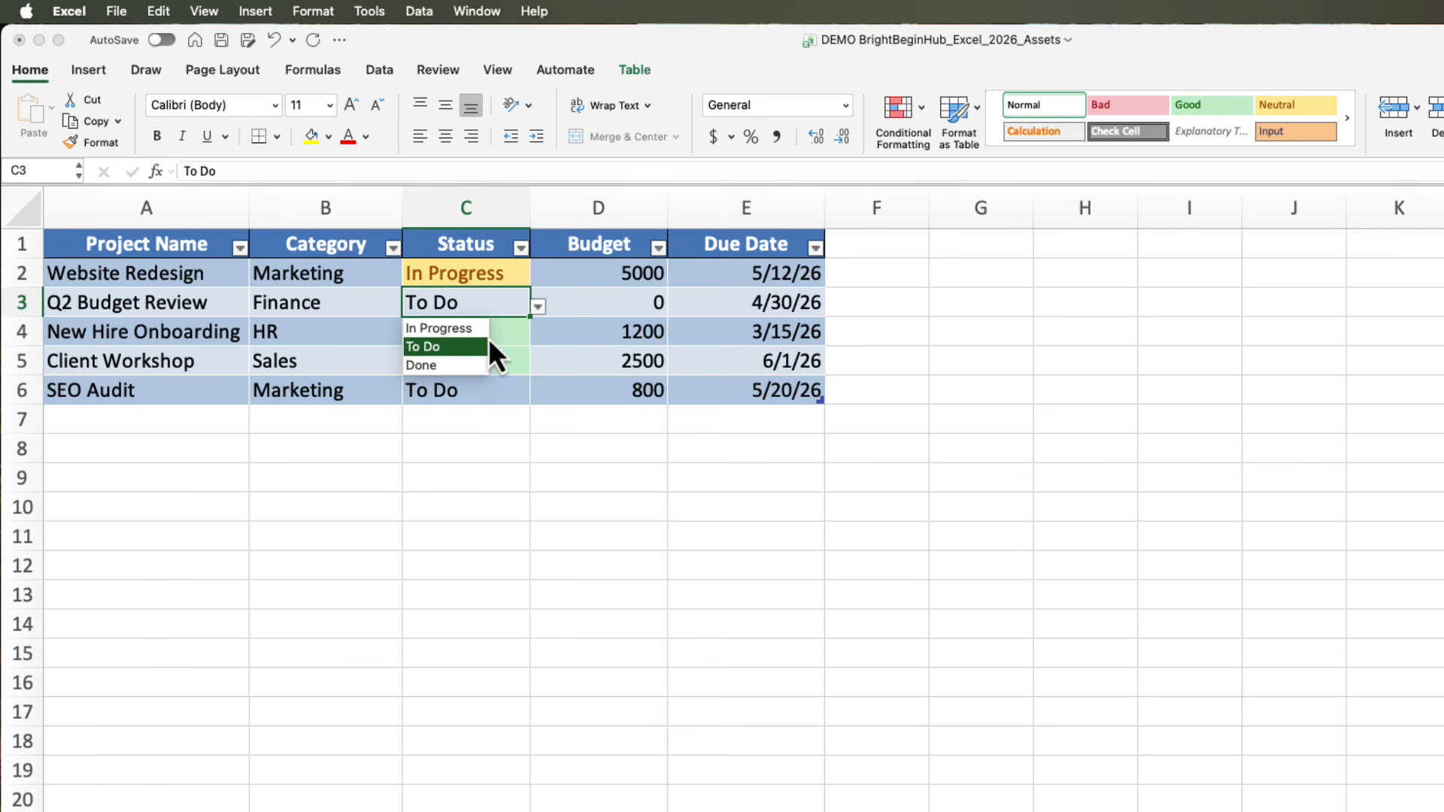
left_click(461, 333)
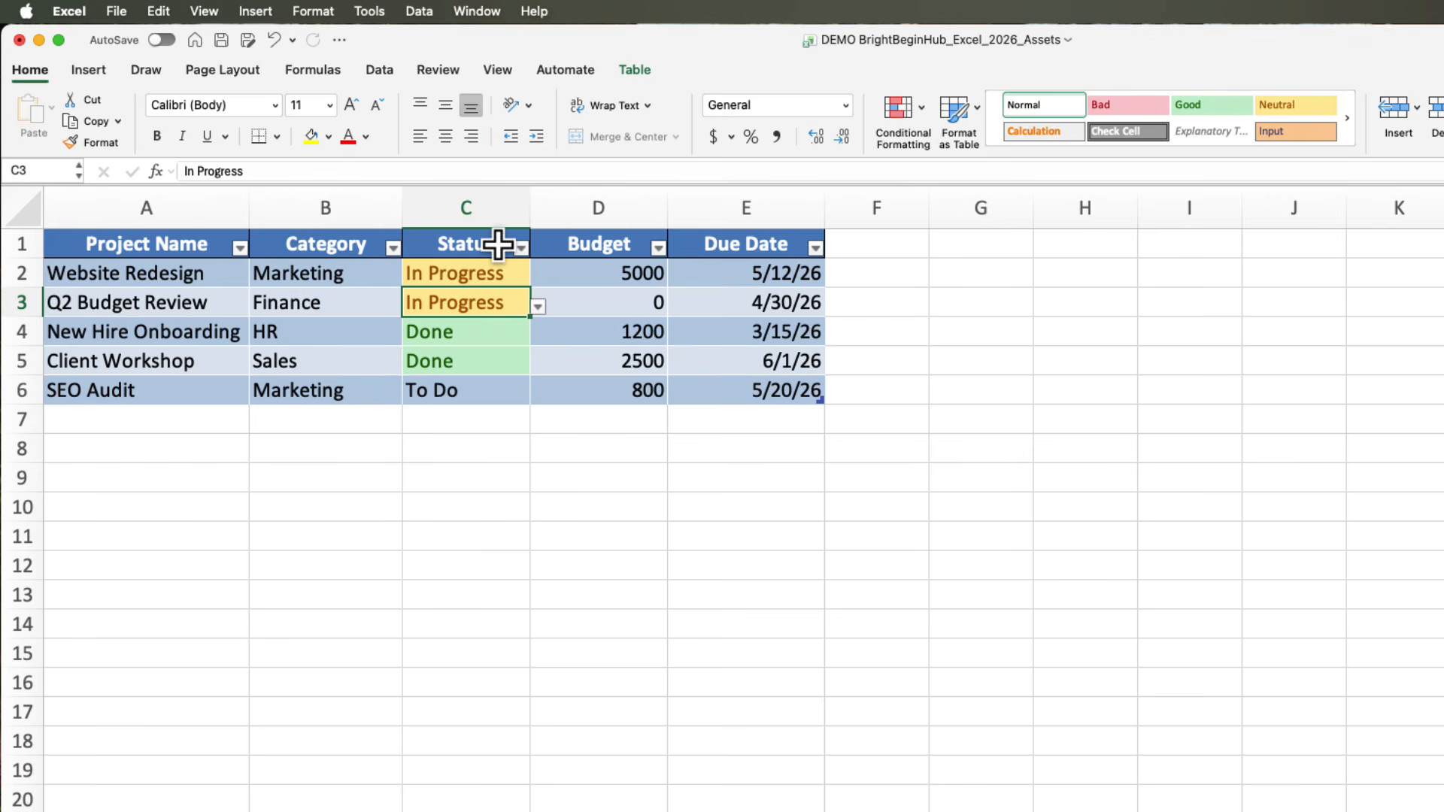
Sort the project table by the Category column in ascending order
left_click(392, 248)
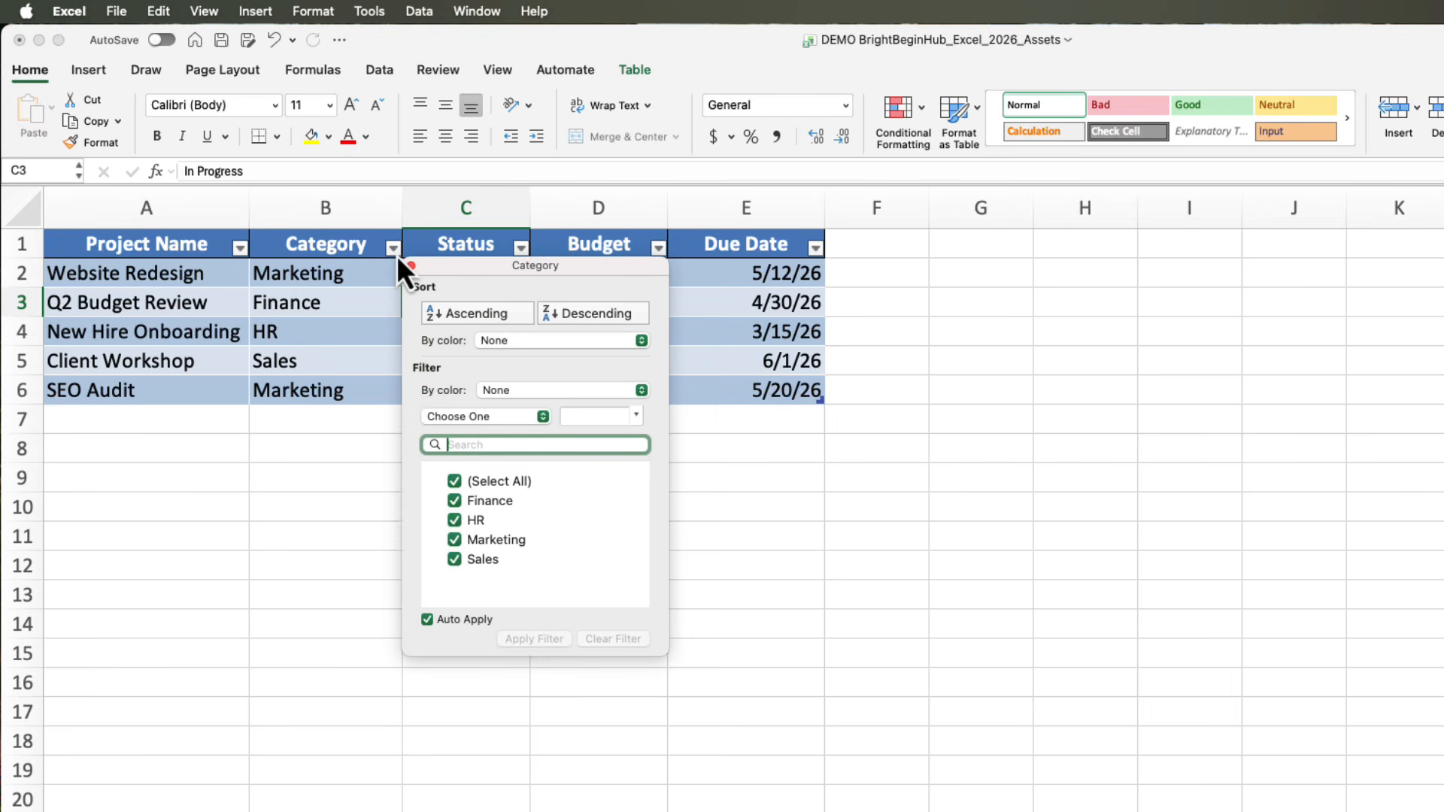
left_click(471, 314)
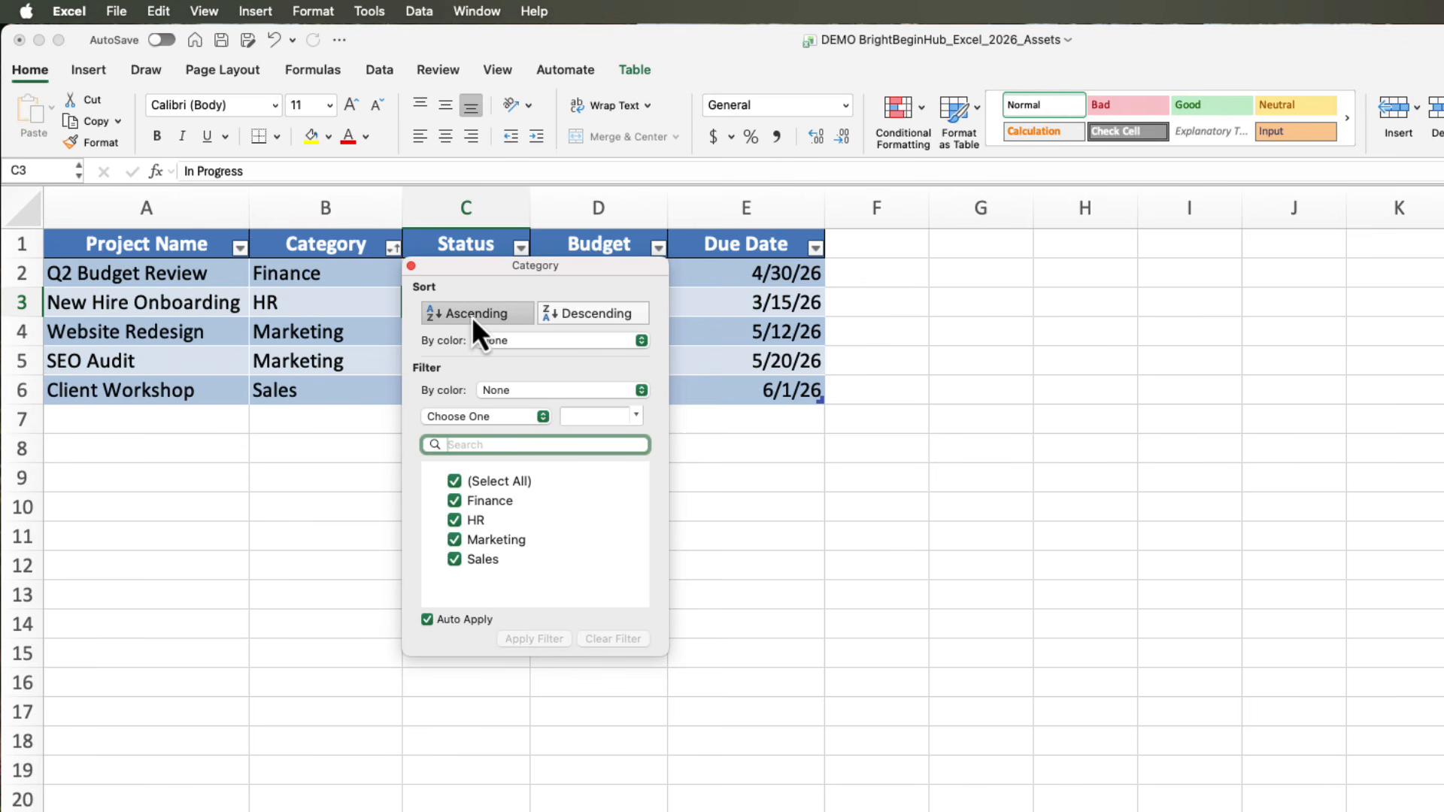
left_click(163, 489)
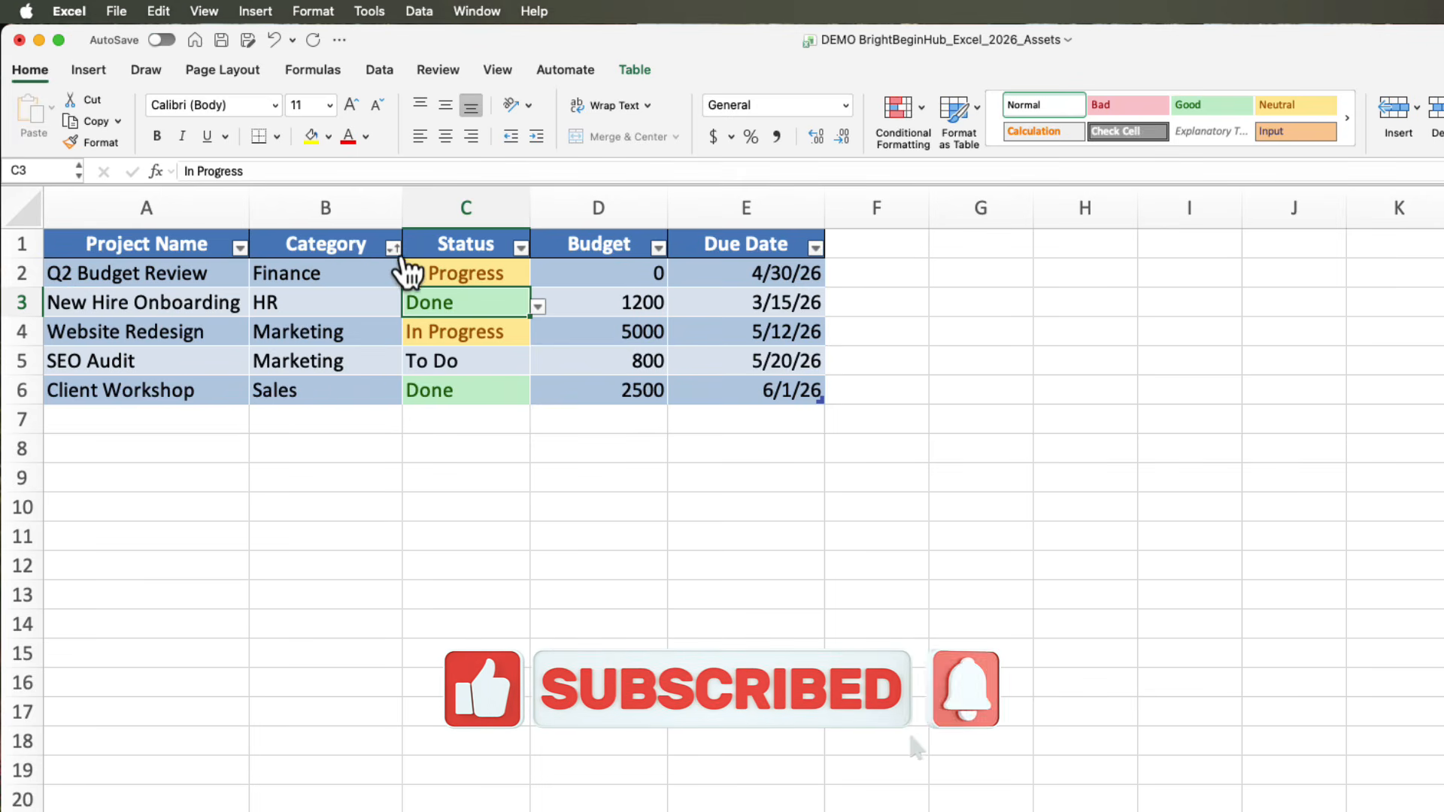
Filter the table's Category column to show only the Marketing projects
left_click(394, 250)
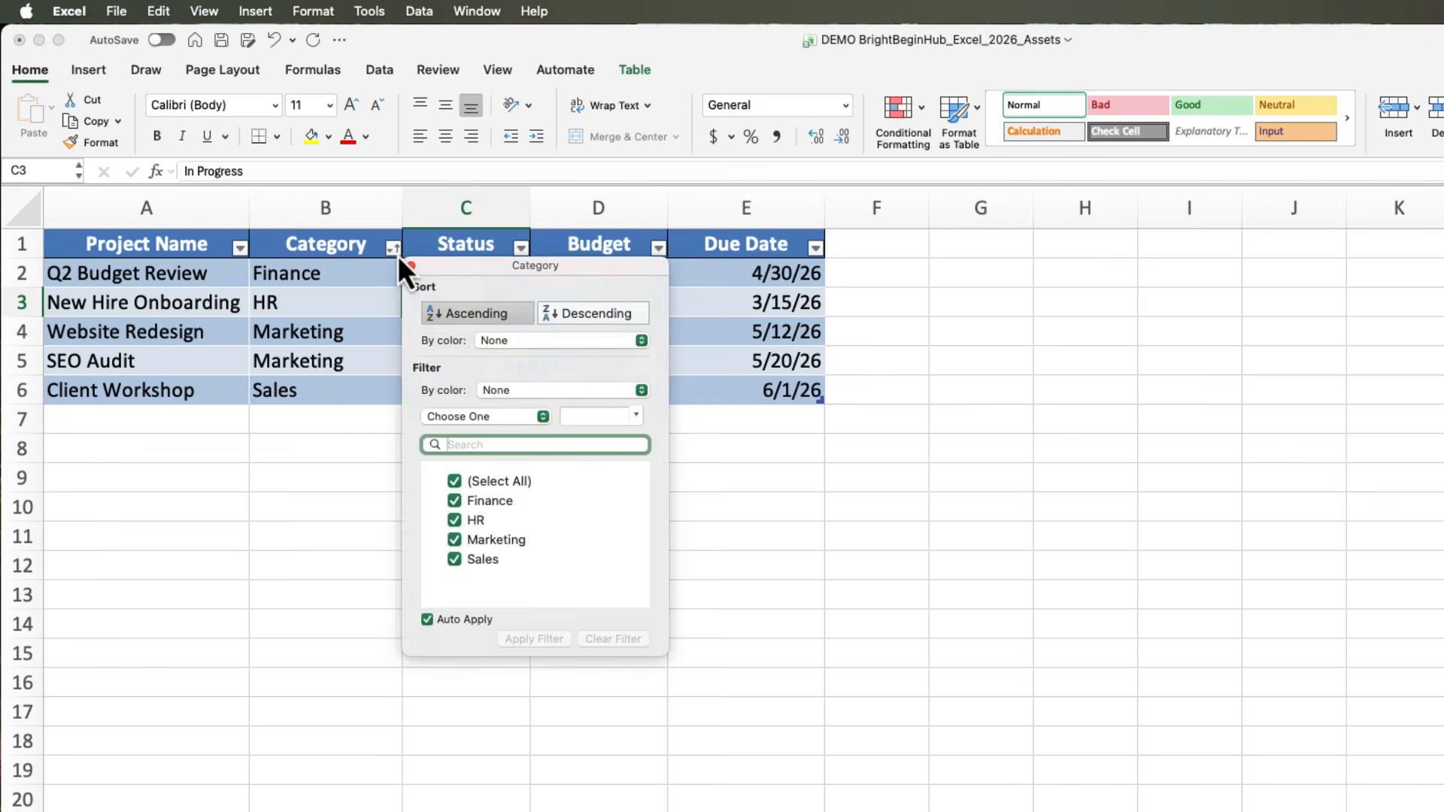
left_click(455, 482)
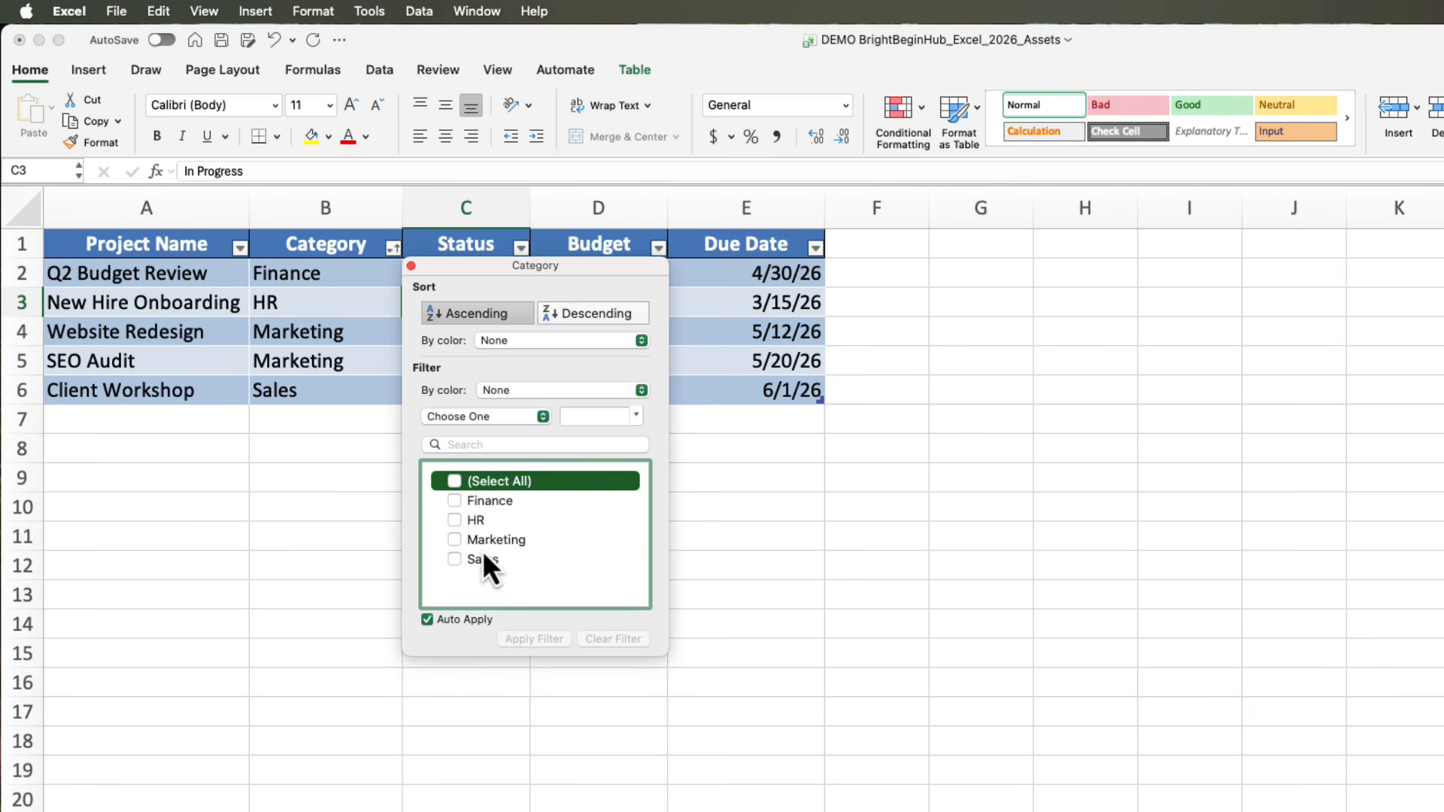
left_click(457, 541)
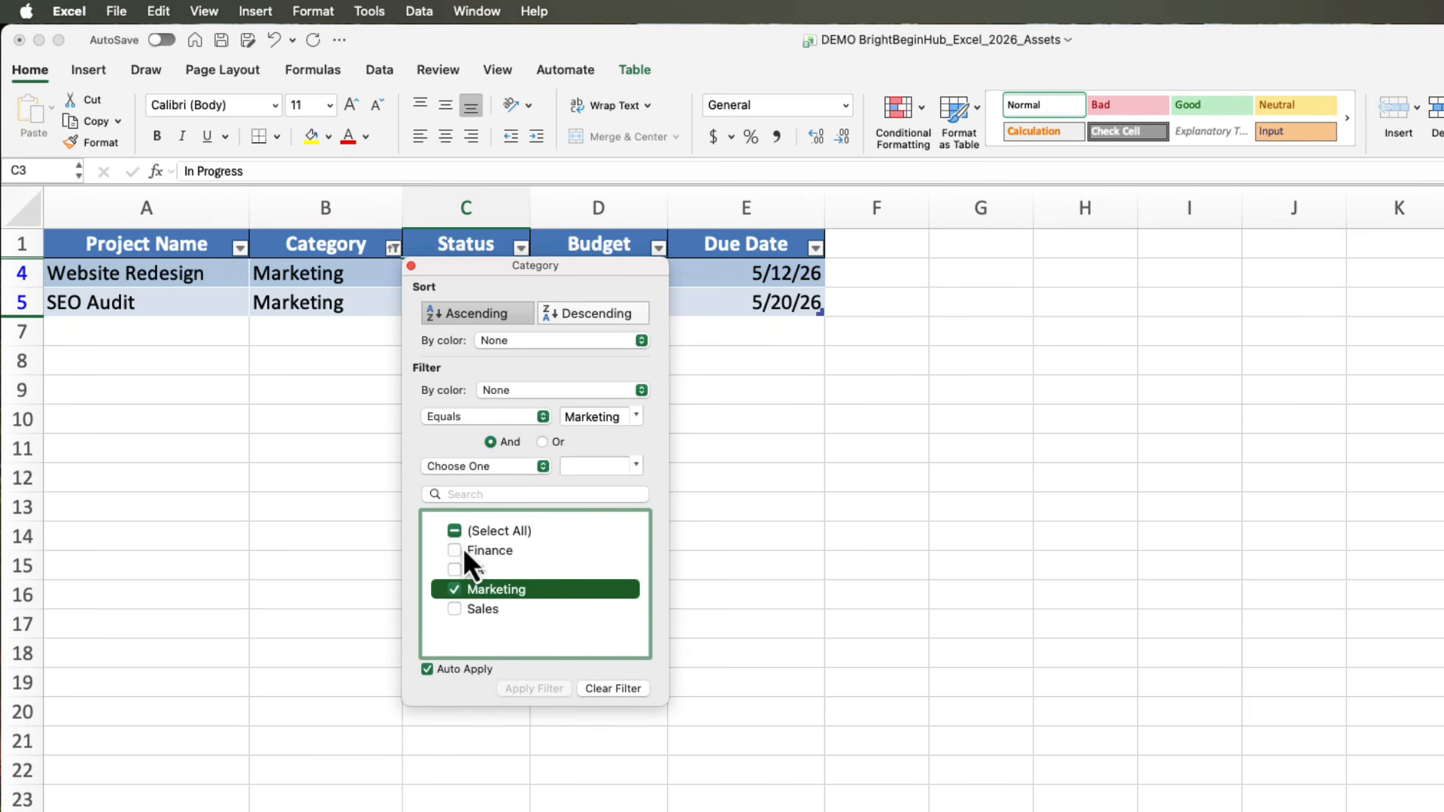
left_click(210, 513)
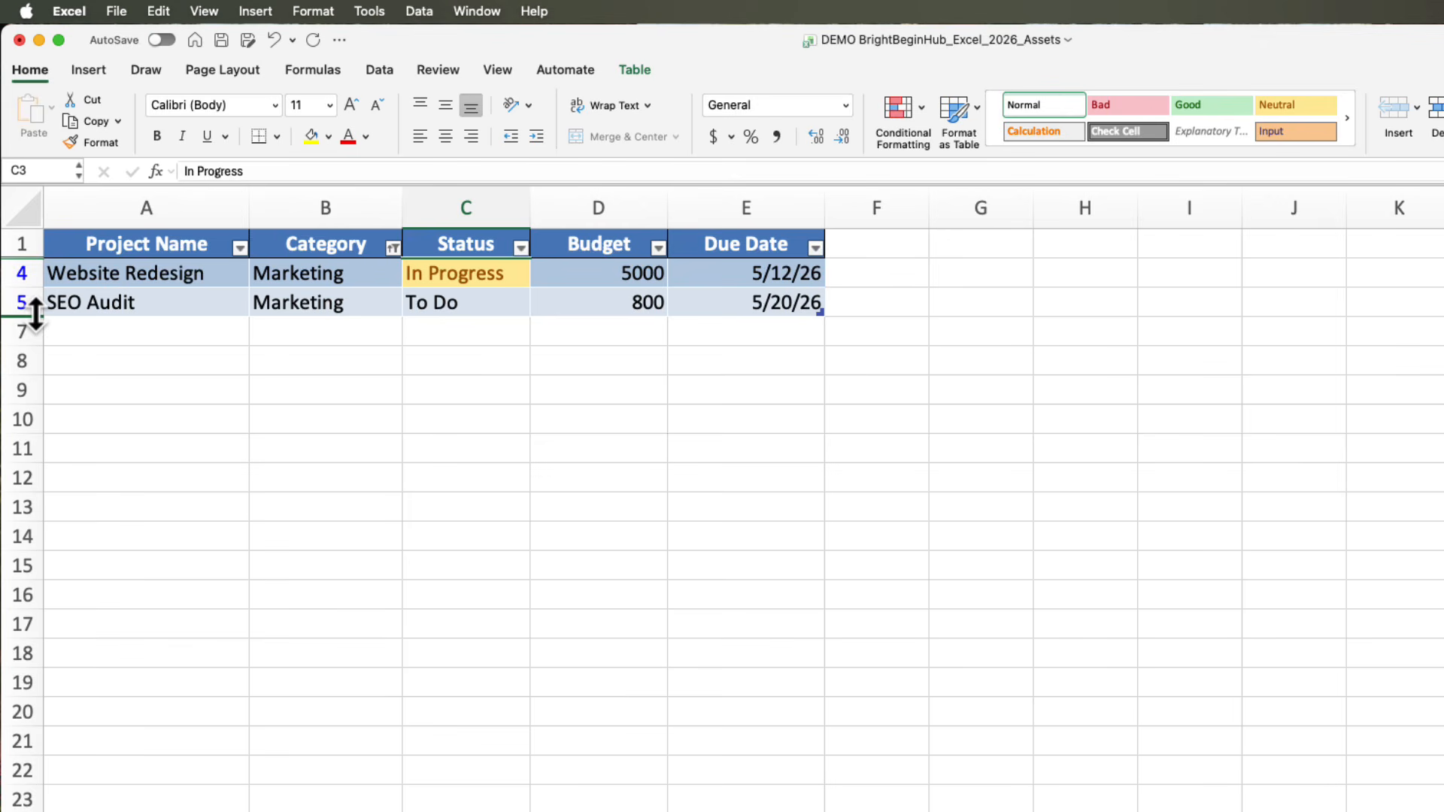
Clear the filter on the table's Category column
left_click(394, 251)
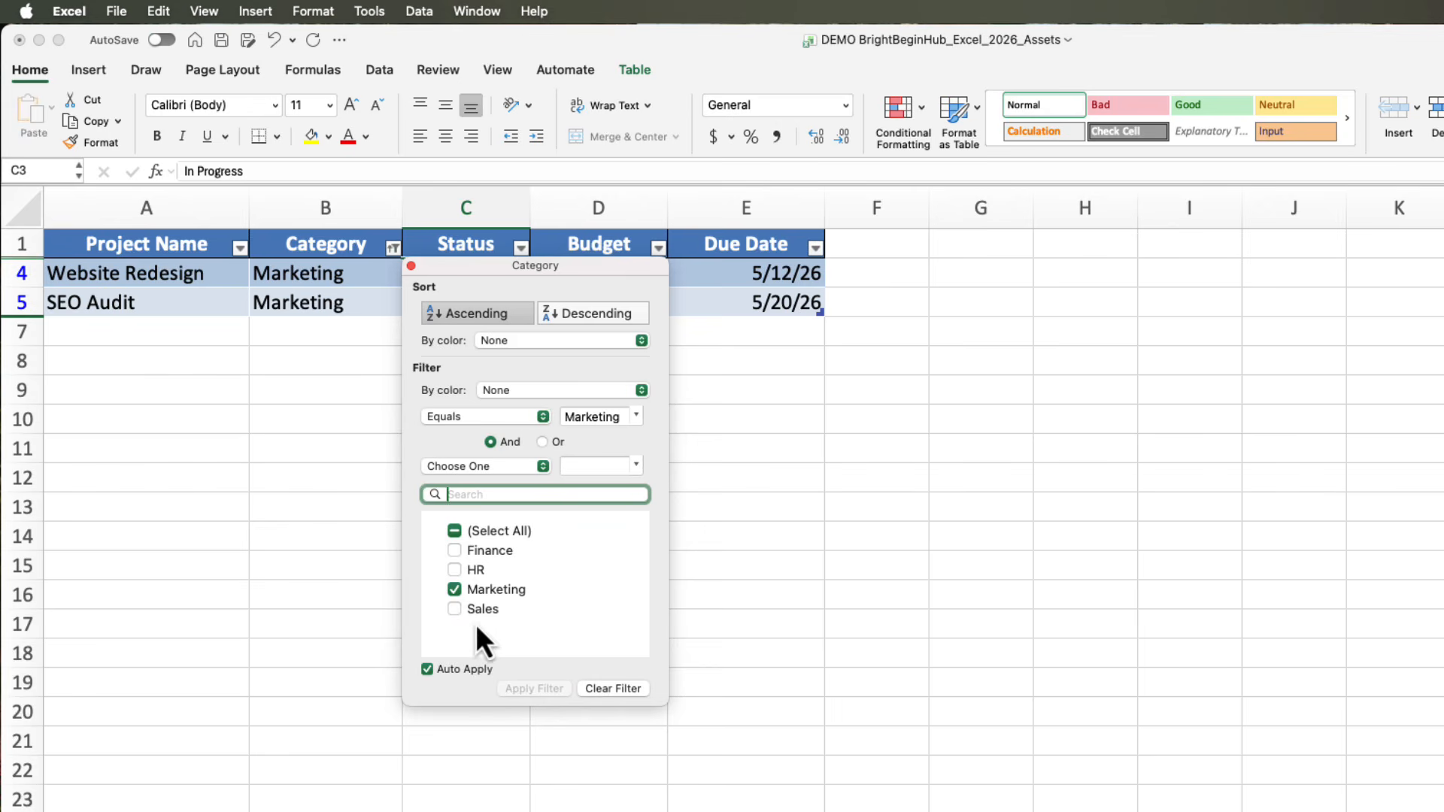
left_click(620, 690)
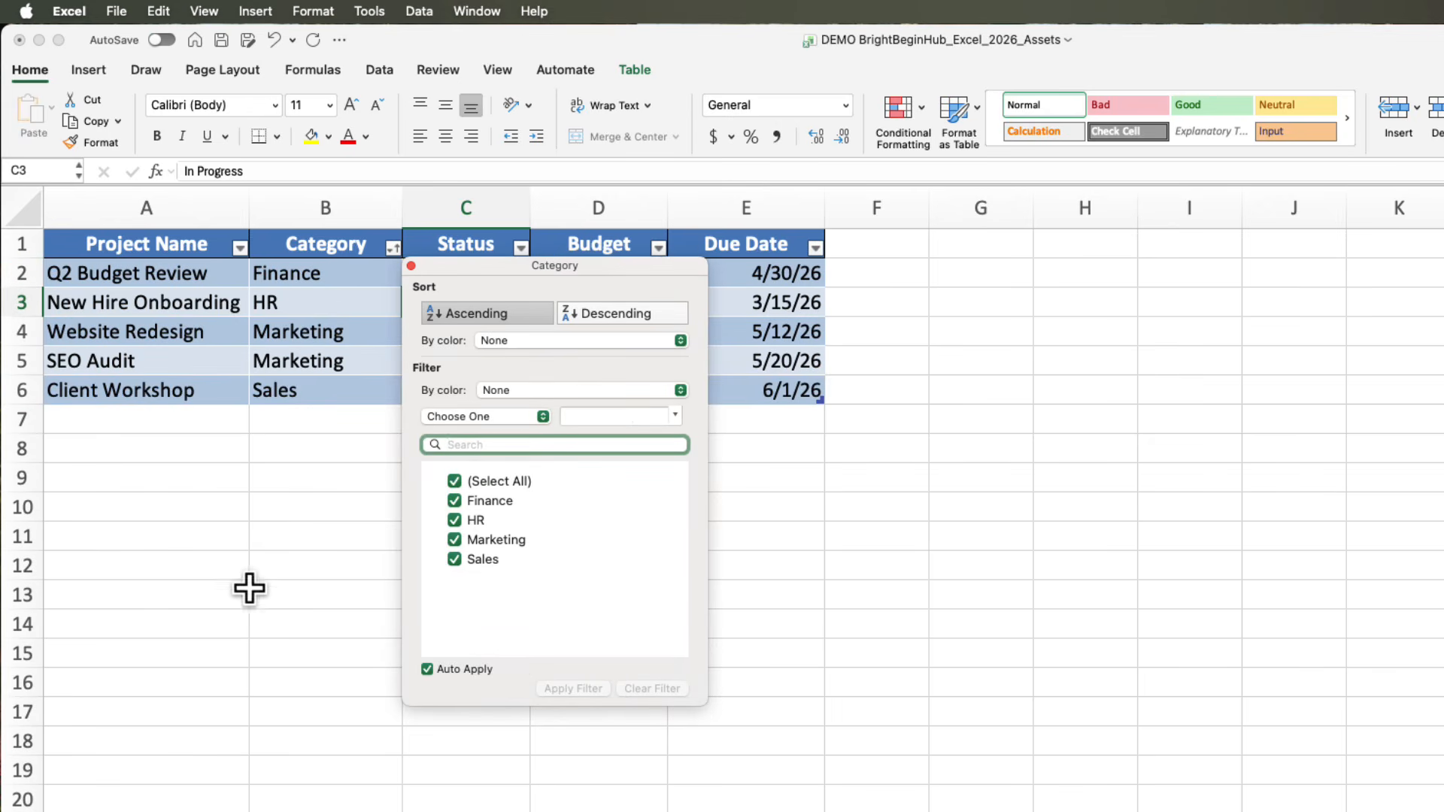
left_click(171, 523)
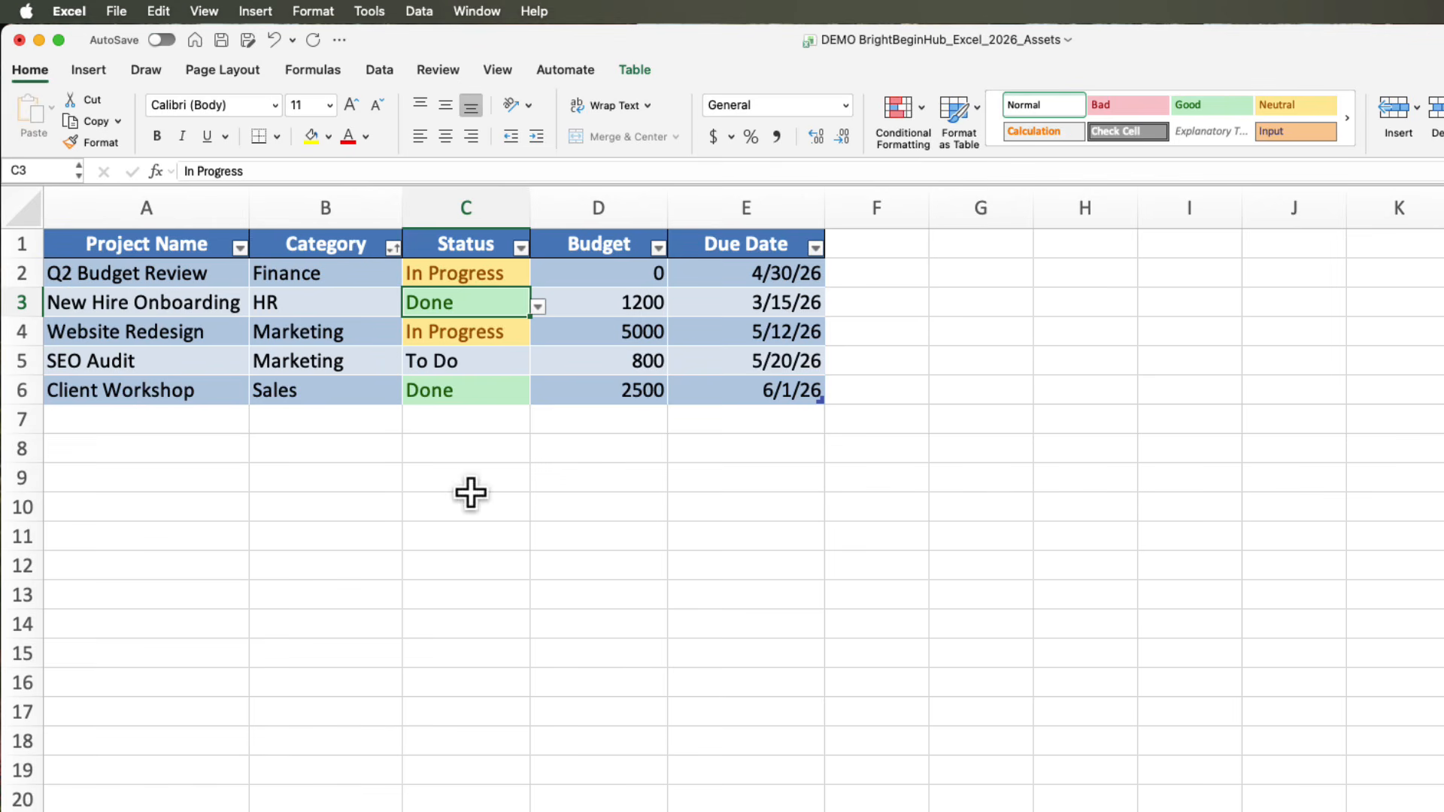
Ask Copilot: "In Column F, write a formula that calculates how many days are left between Today and the Due Date in Column E"
left_click(871, 279)
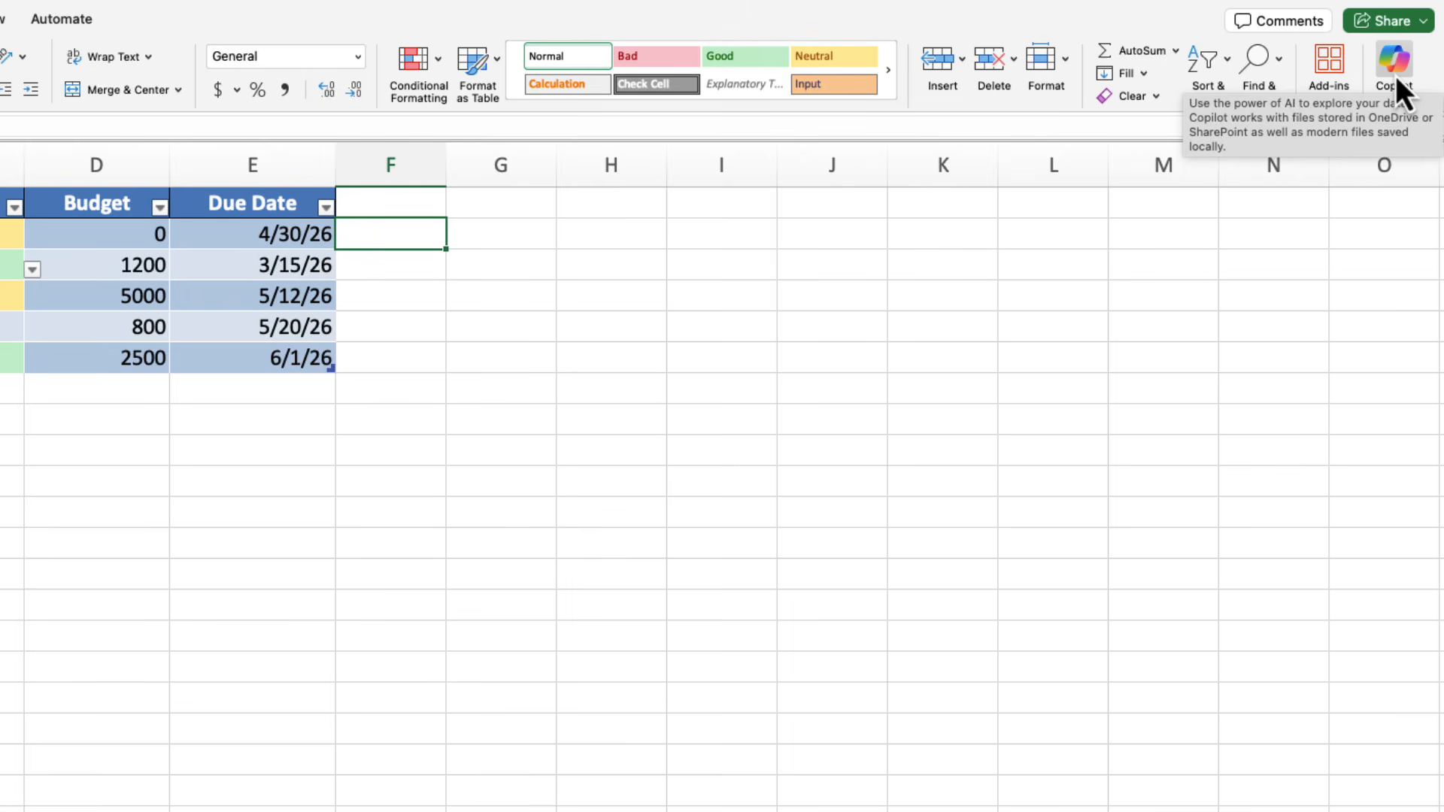
left_click(1395, 74)
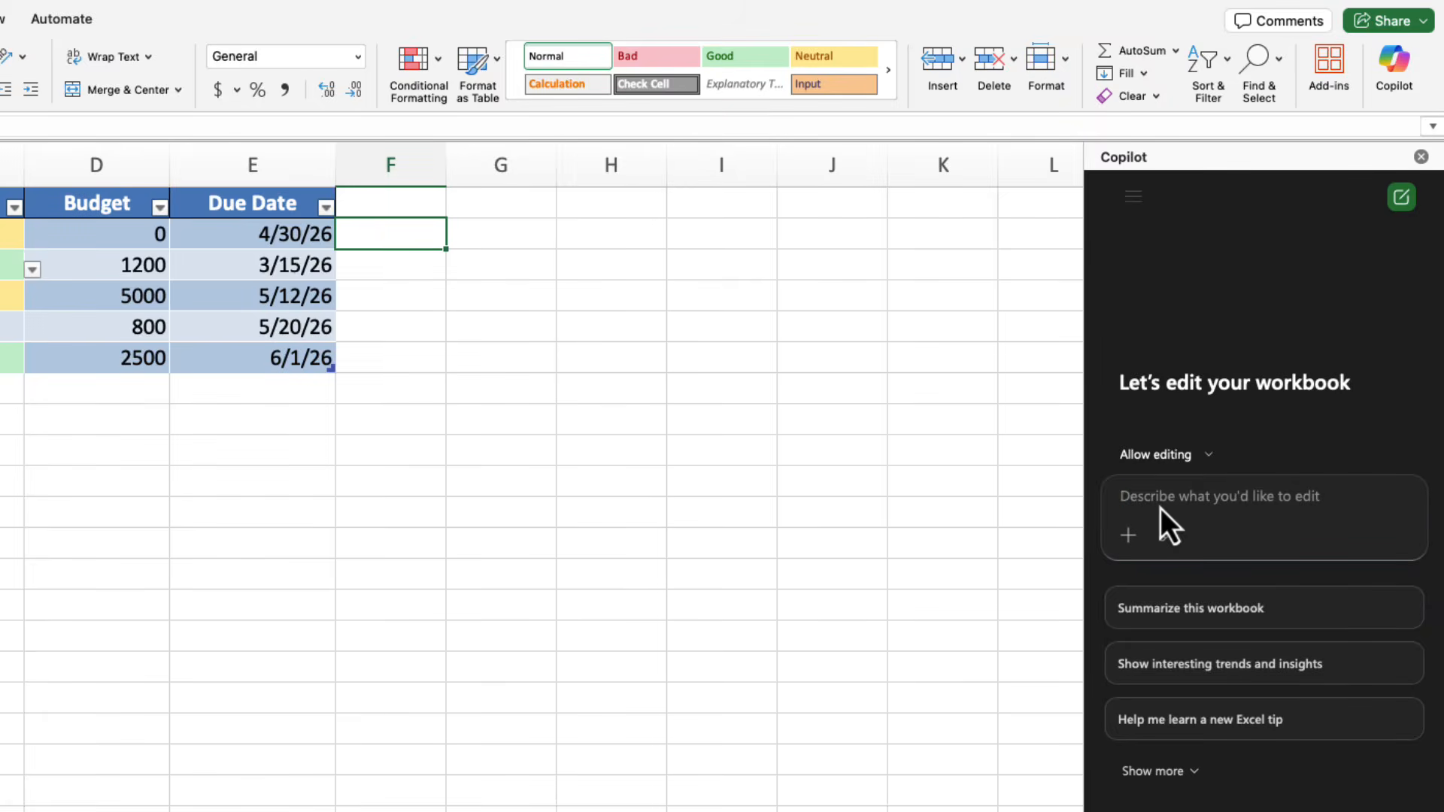
type("In Column F, wri")
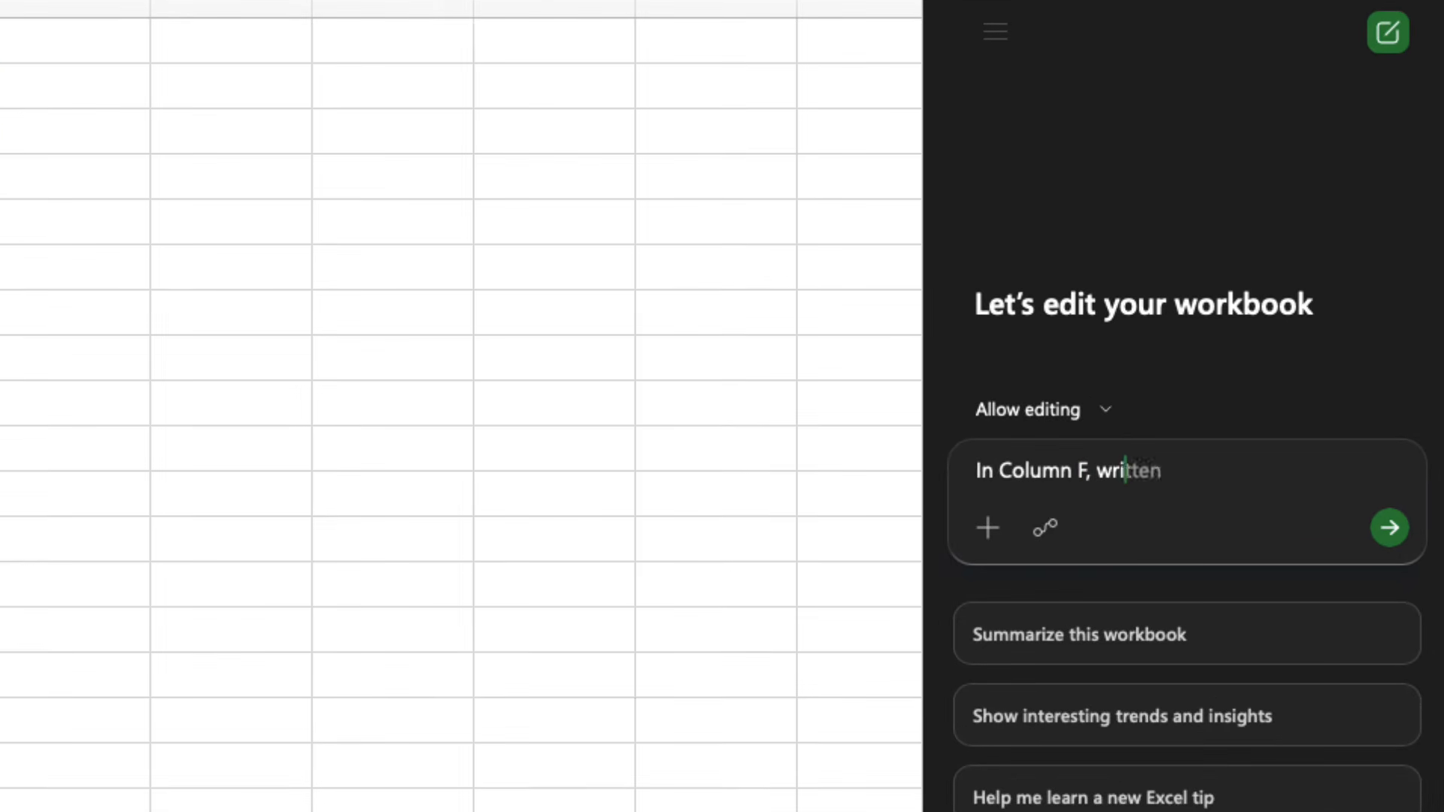
type("te a formula that calculat")
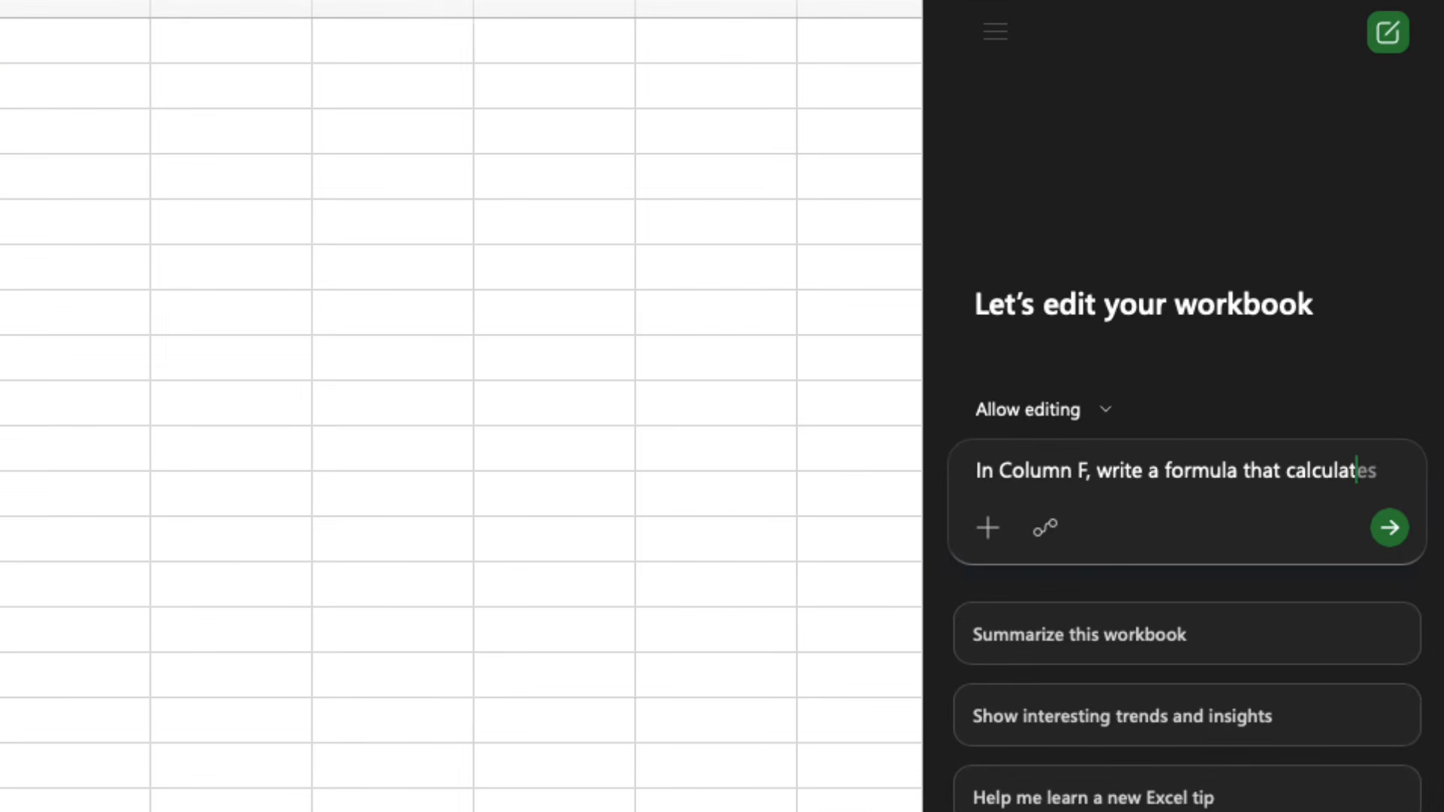
type("es how many days are ")
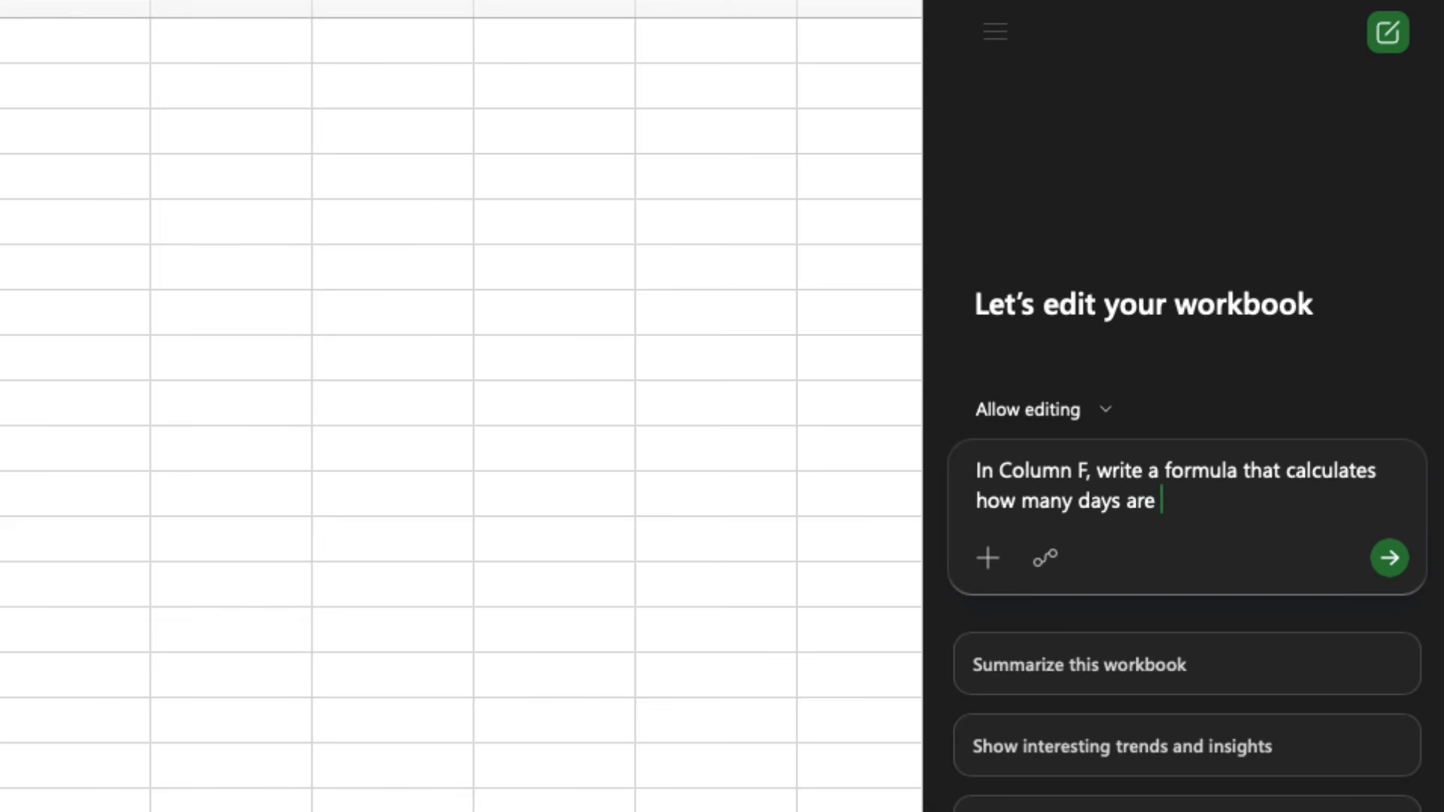
type("left between T")
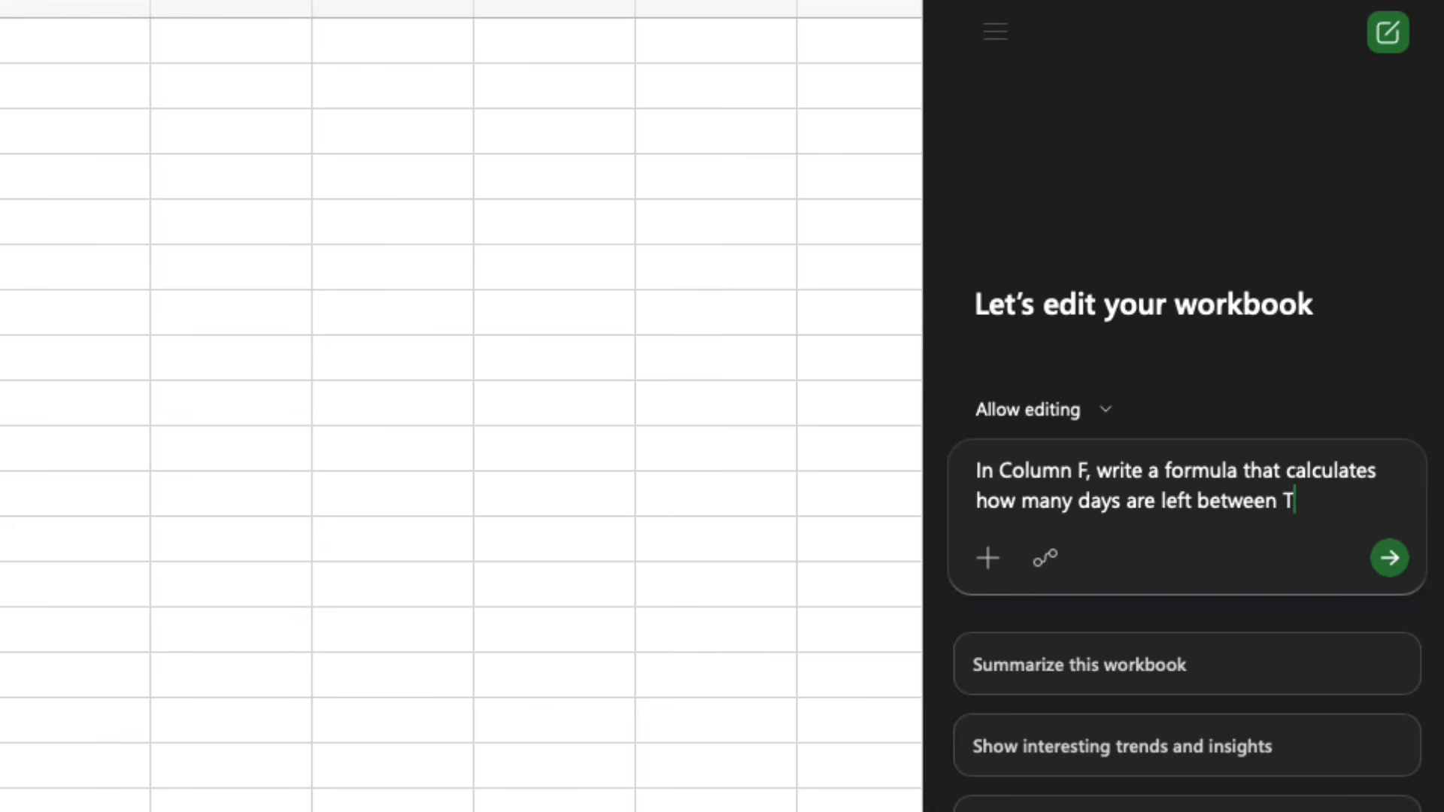
type("oday and the Due Date")
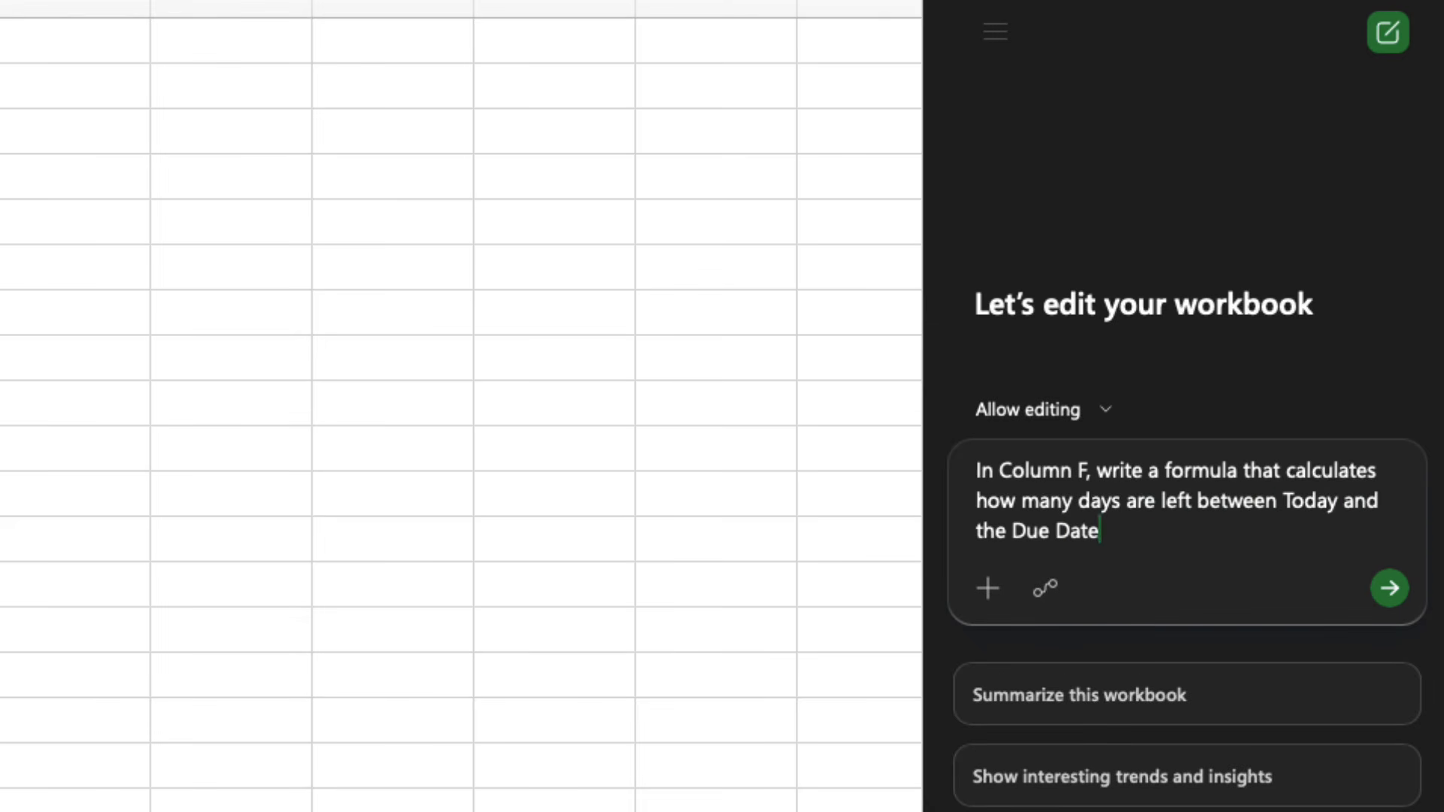
type(" in Column E")
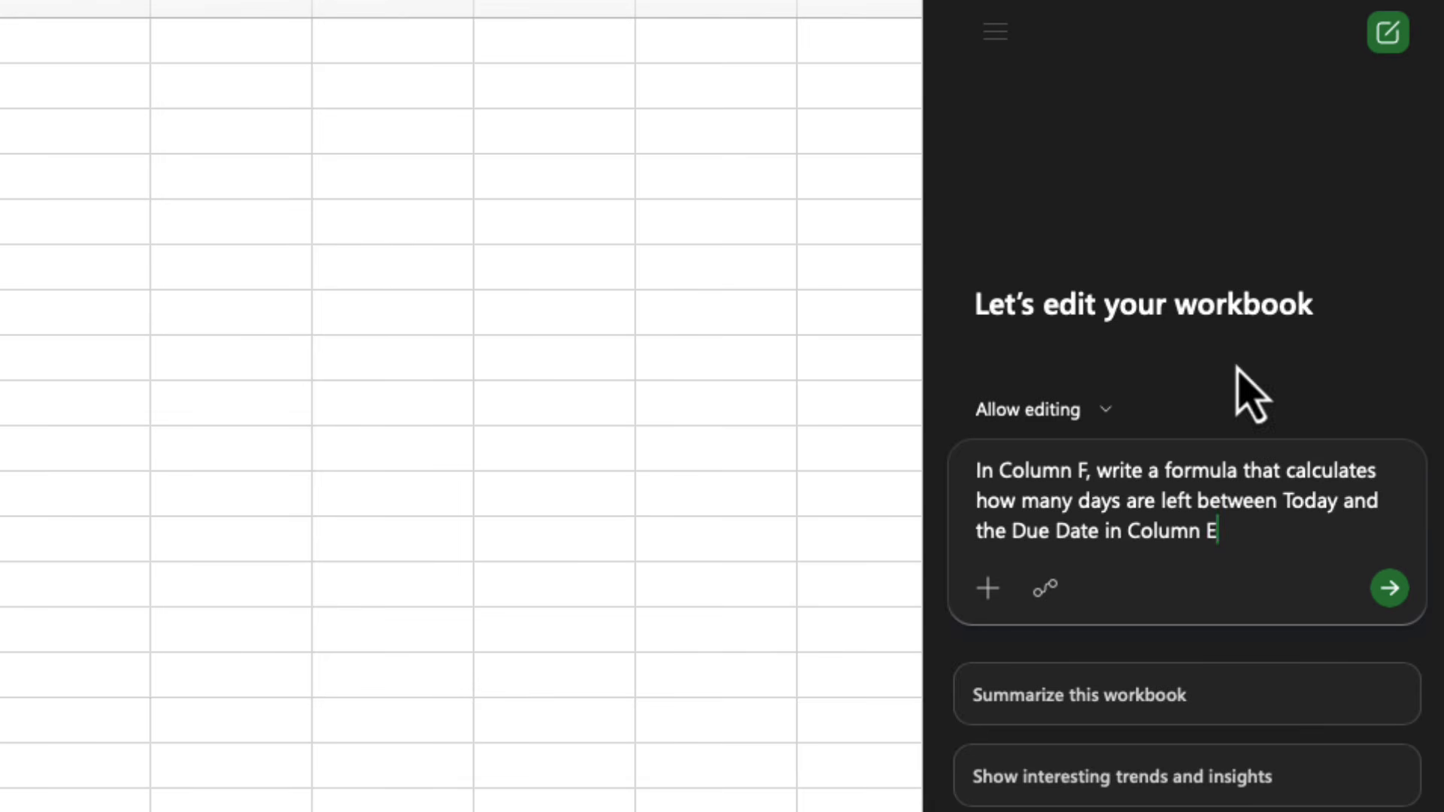
key("Return")
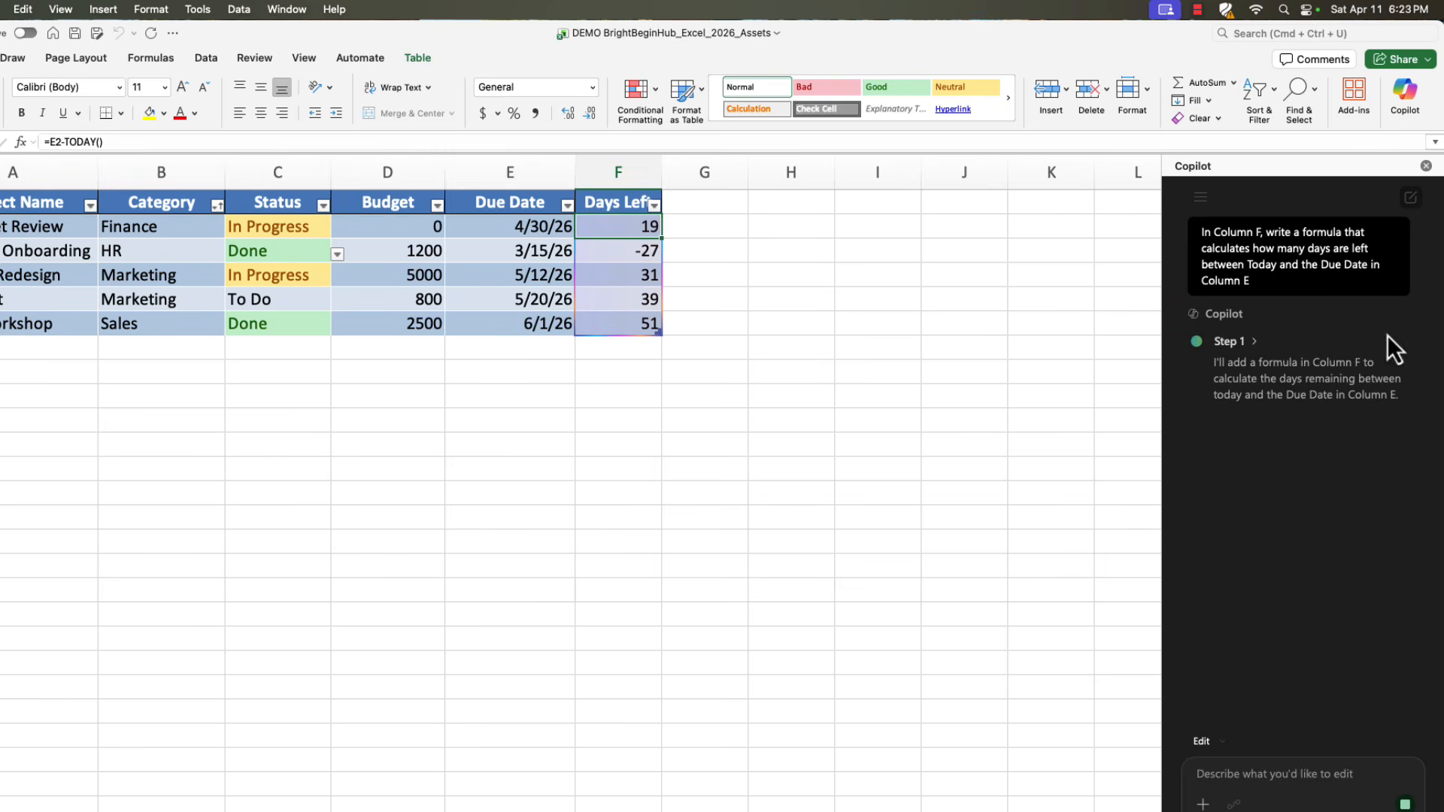
mouse_move(1440, 307)
left_mouse_down()
mouse_move(1440, 467)
mouse_move(1440, 301)
left_mouse_up()
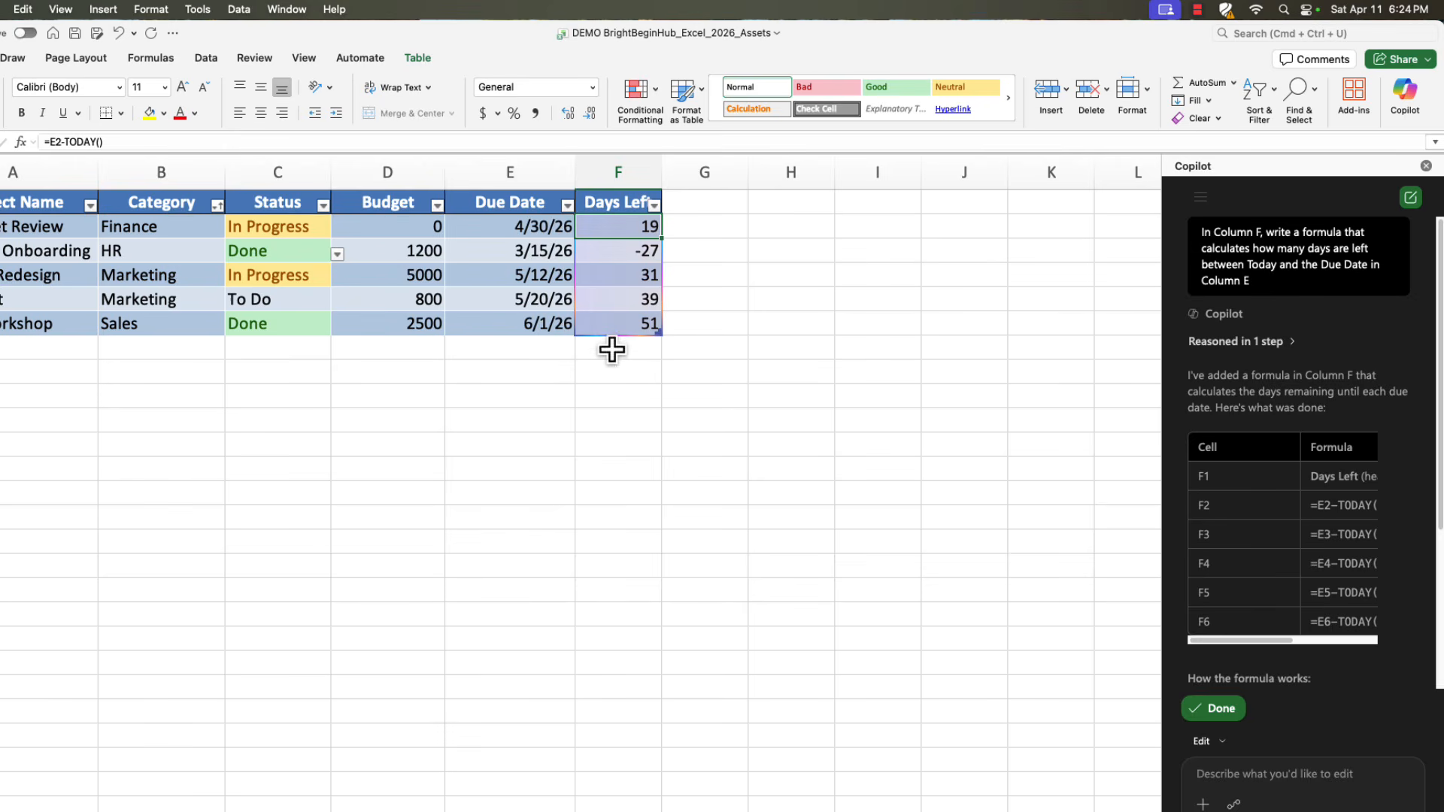
Set the Client Workshop project's Due Date to 5/10/26
left_click(554, 328)
type("5")
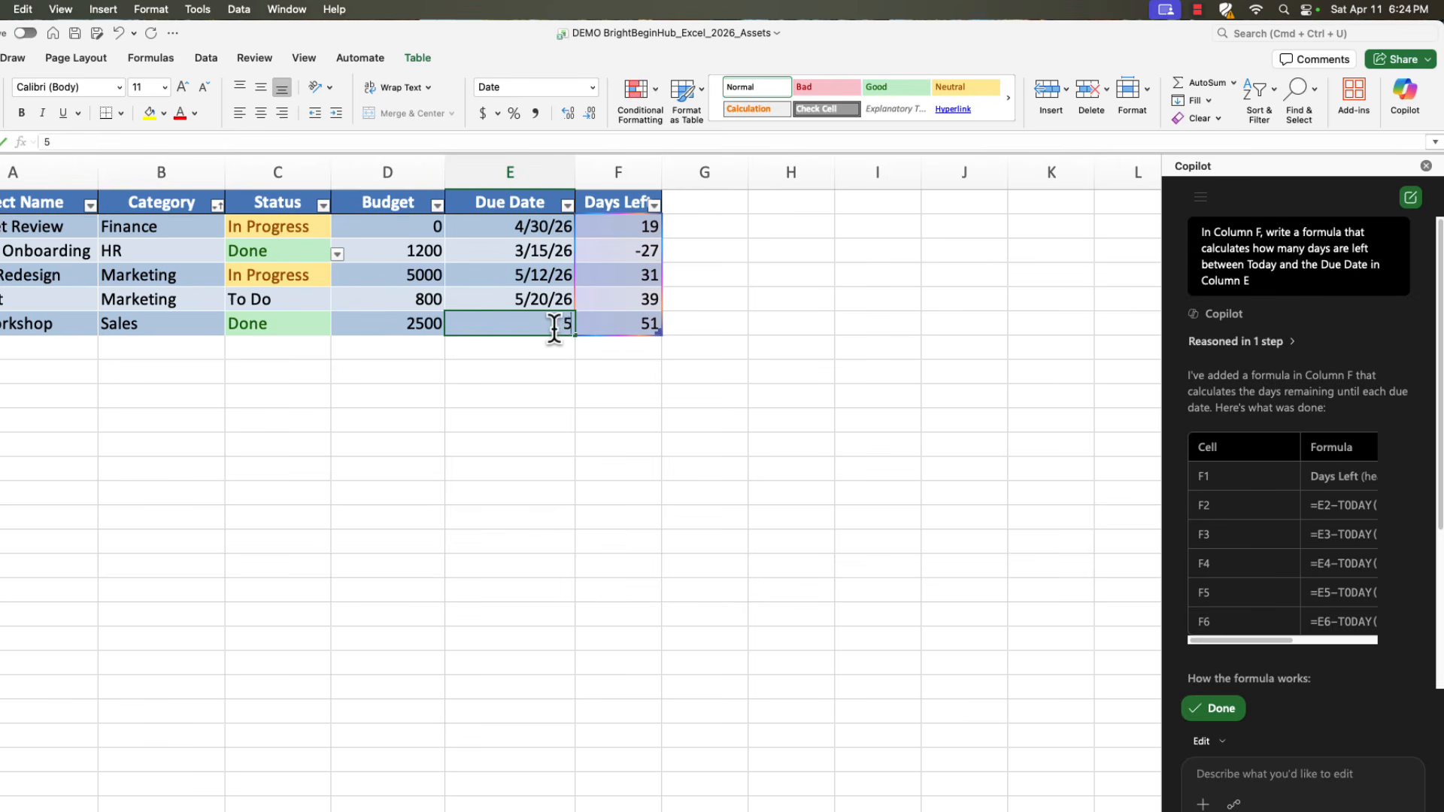
type("/10/2")
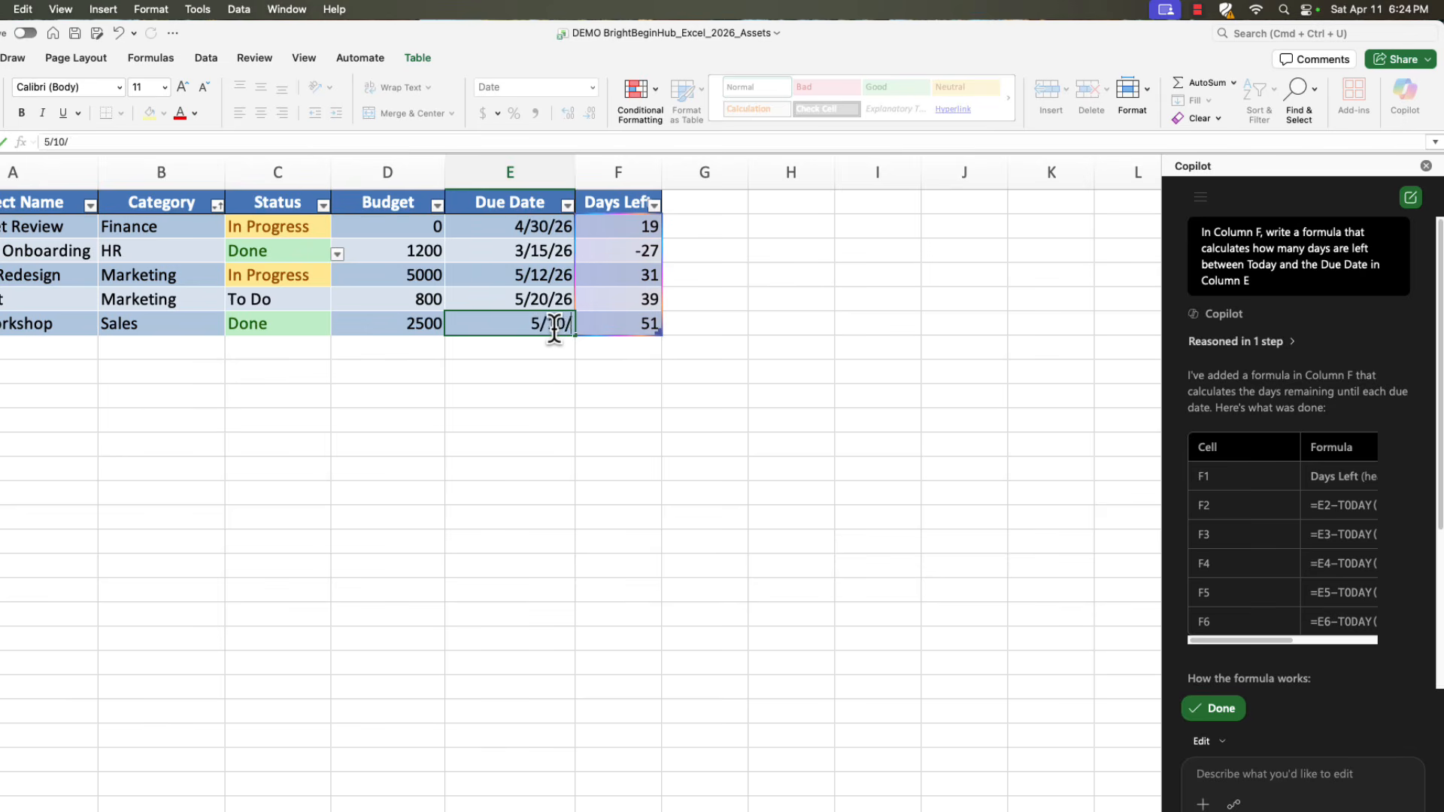
type("6")
key("Return")
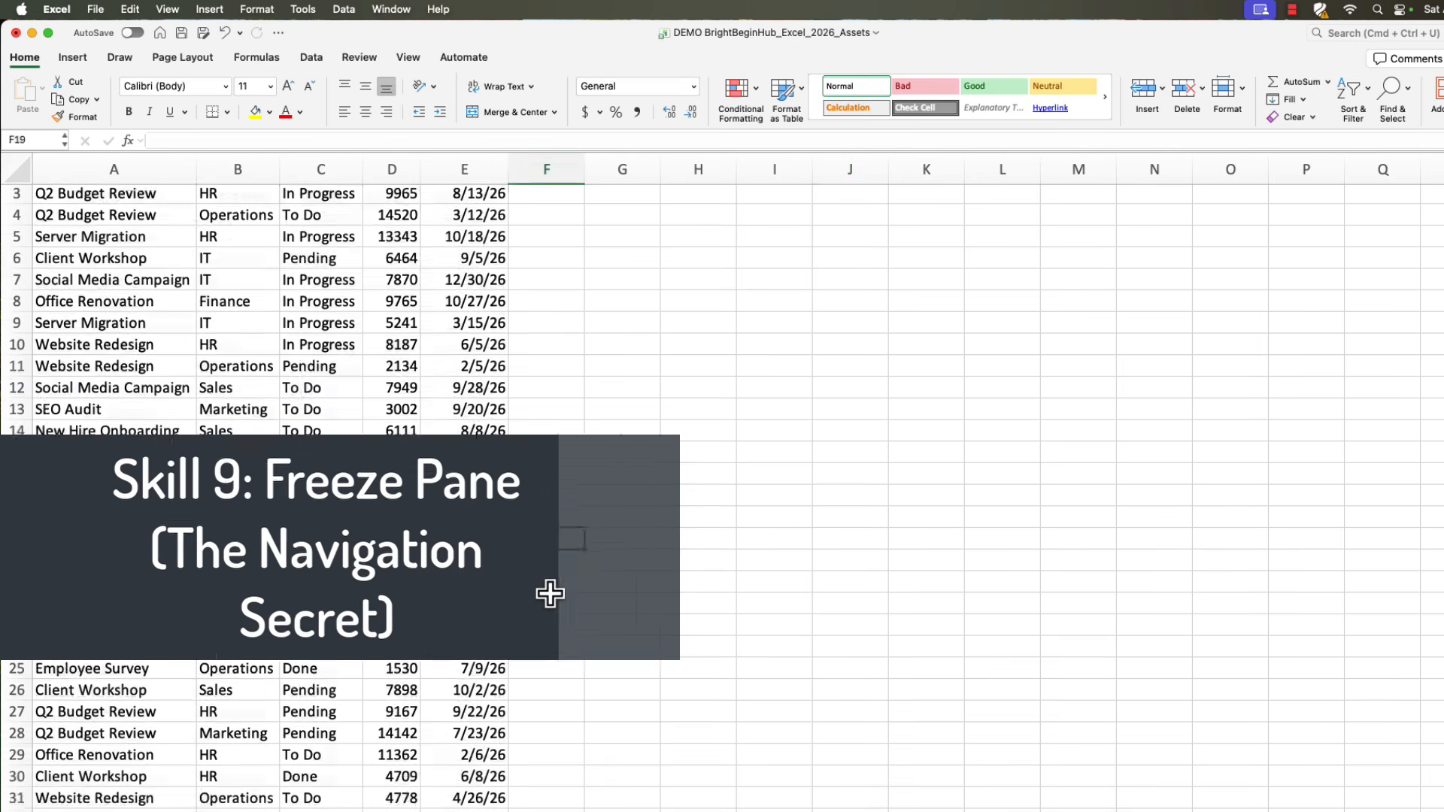
Freeze the top row of the bulk data sheet and check that the headers stay in place through the list
left_click(550, 590)
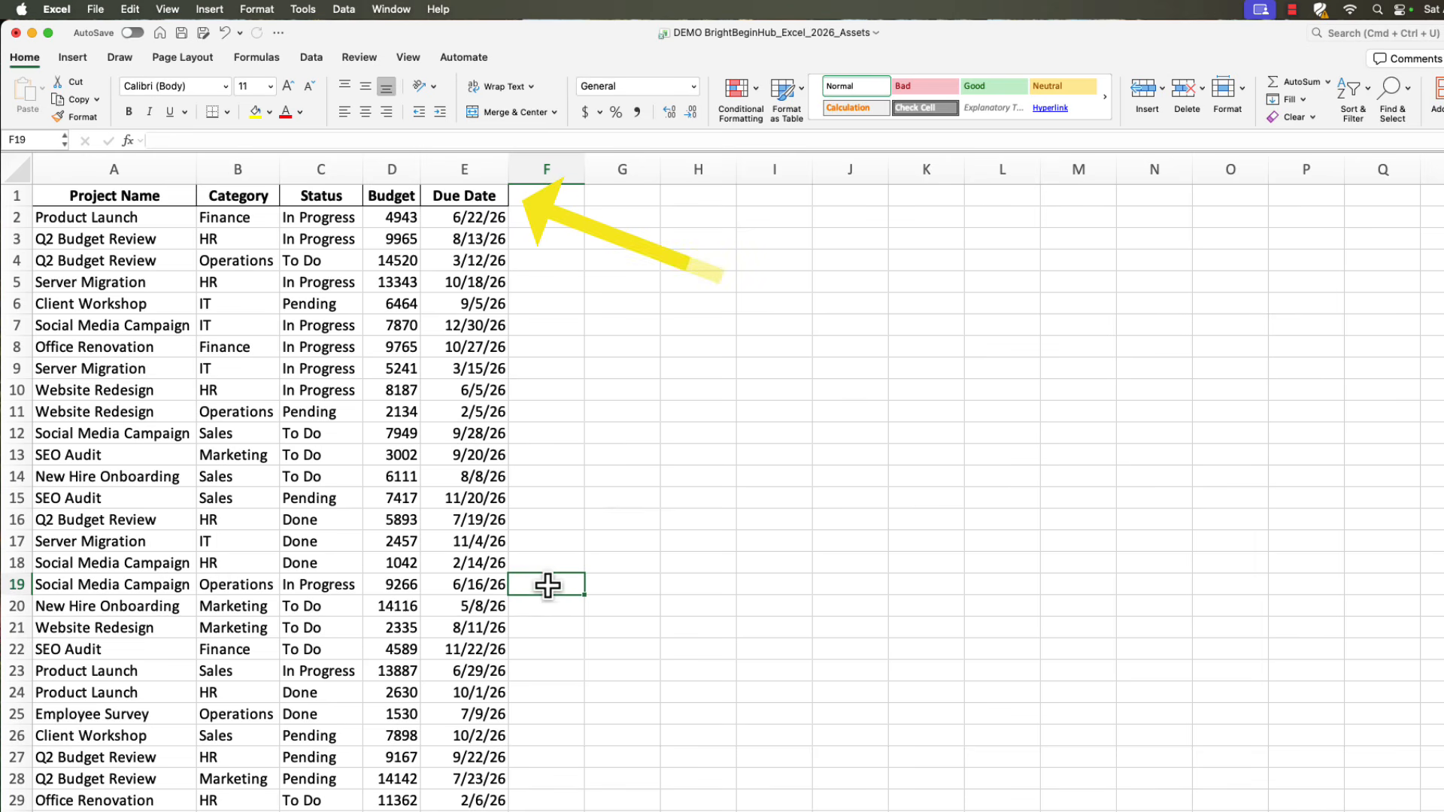
scroll(548, 590, "down", 2)
scroll(548, 586, "down", 1)
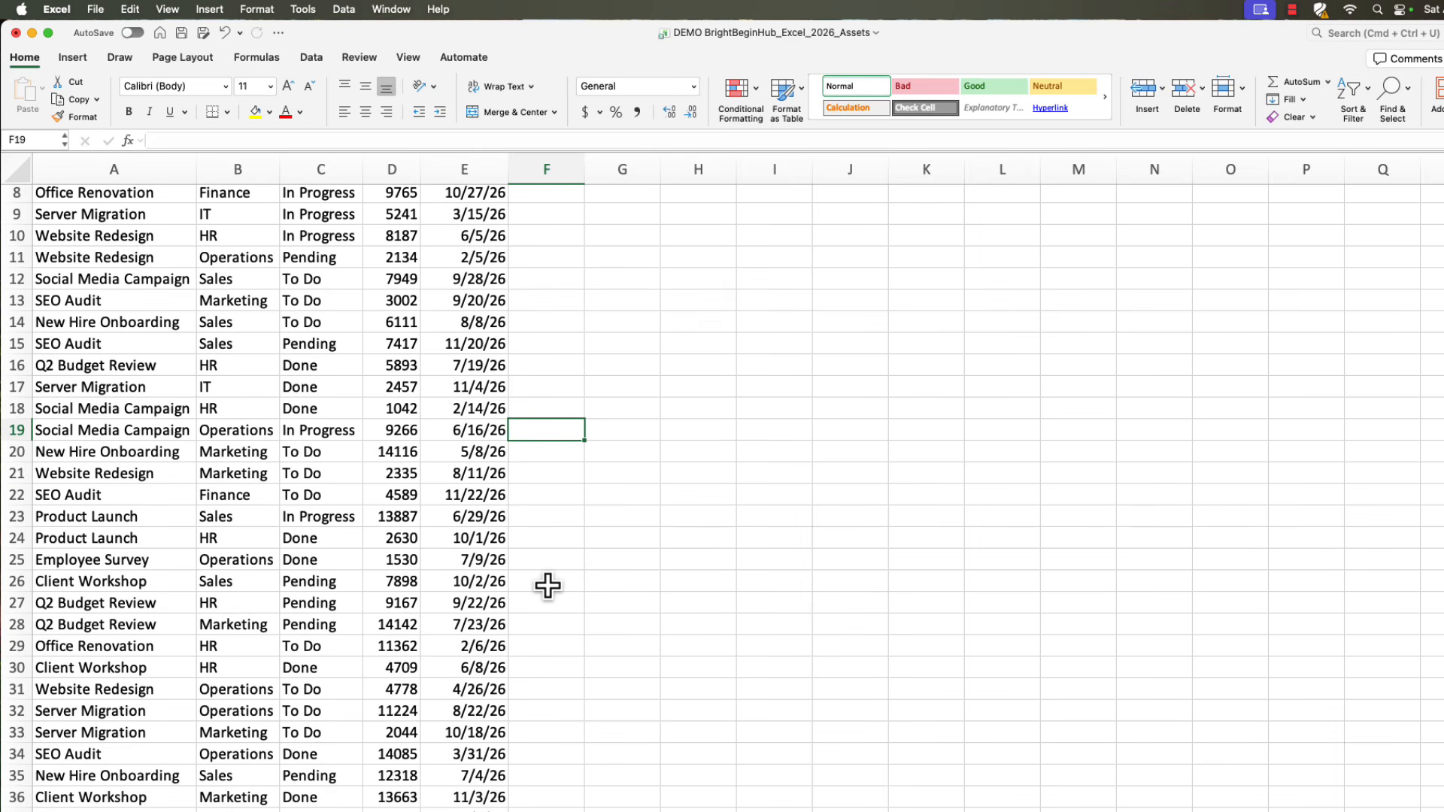
scroll(609, 292, "up", 4)
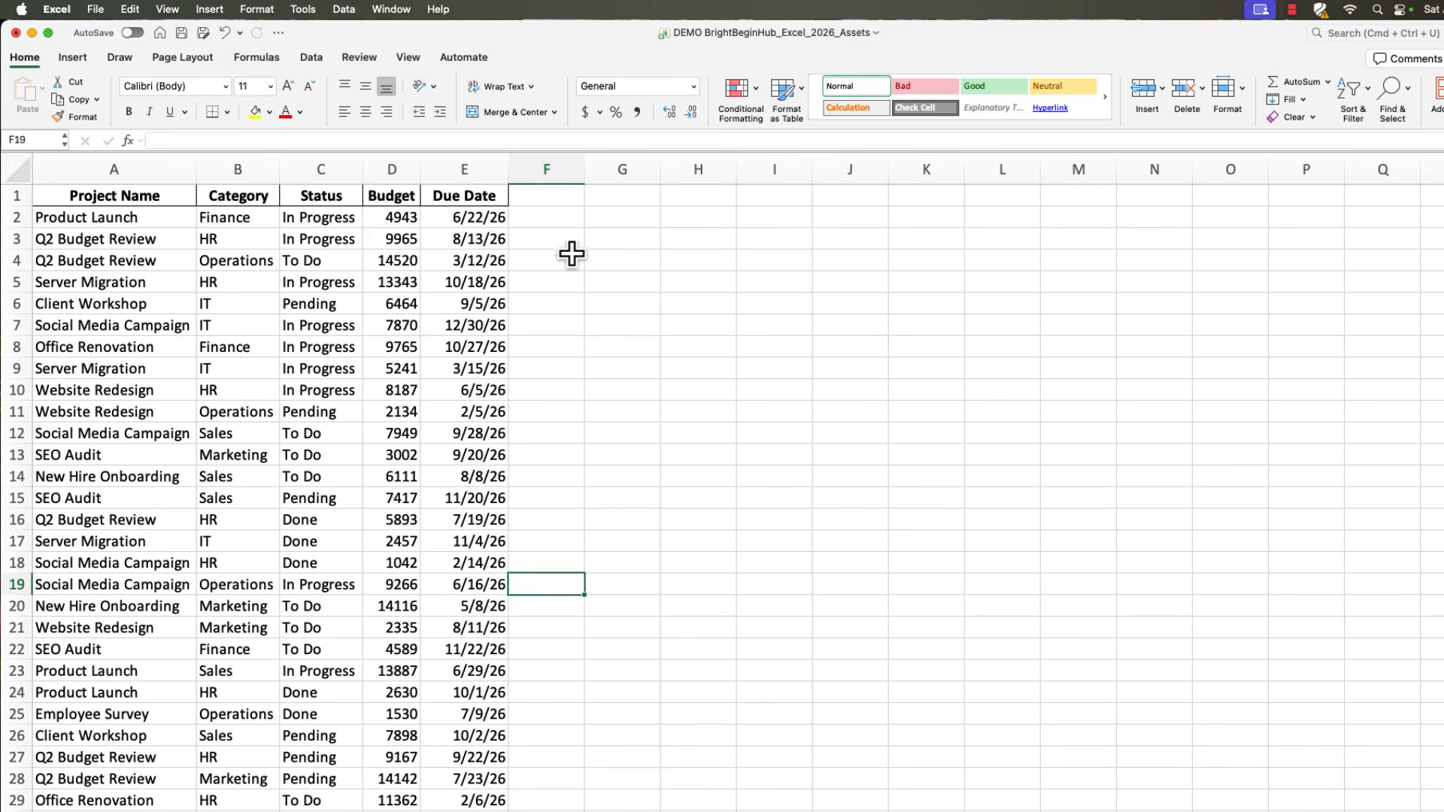
left_click(407, 60)
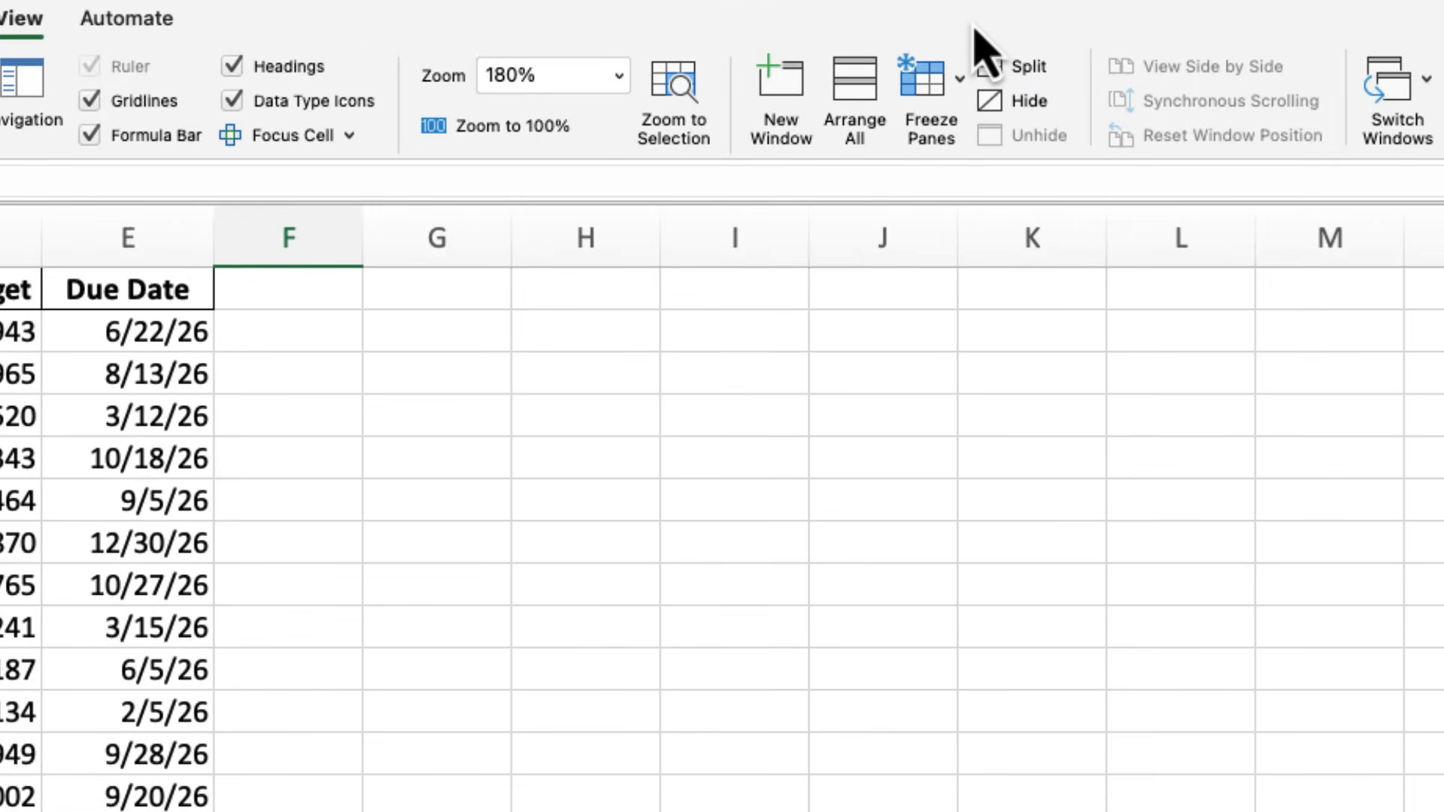
left_click(963, 90)
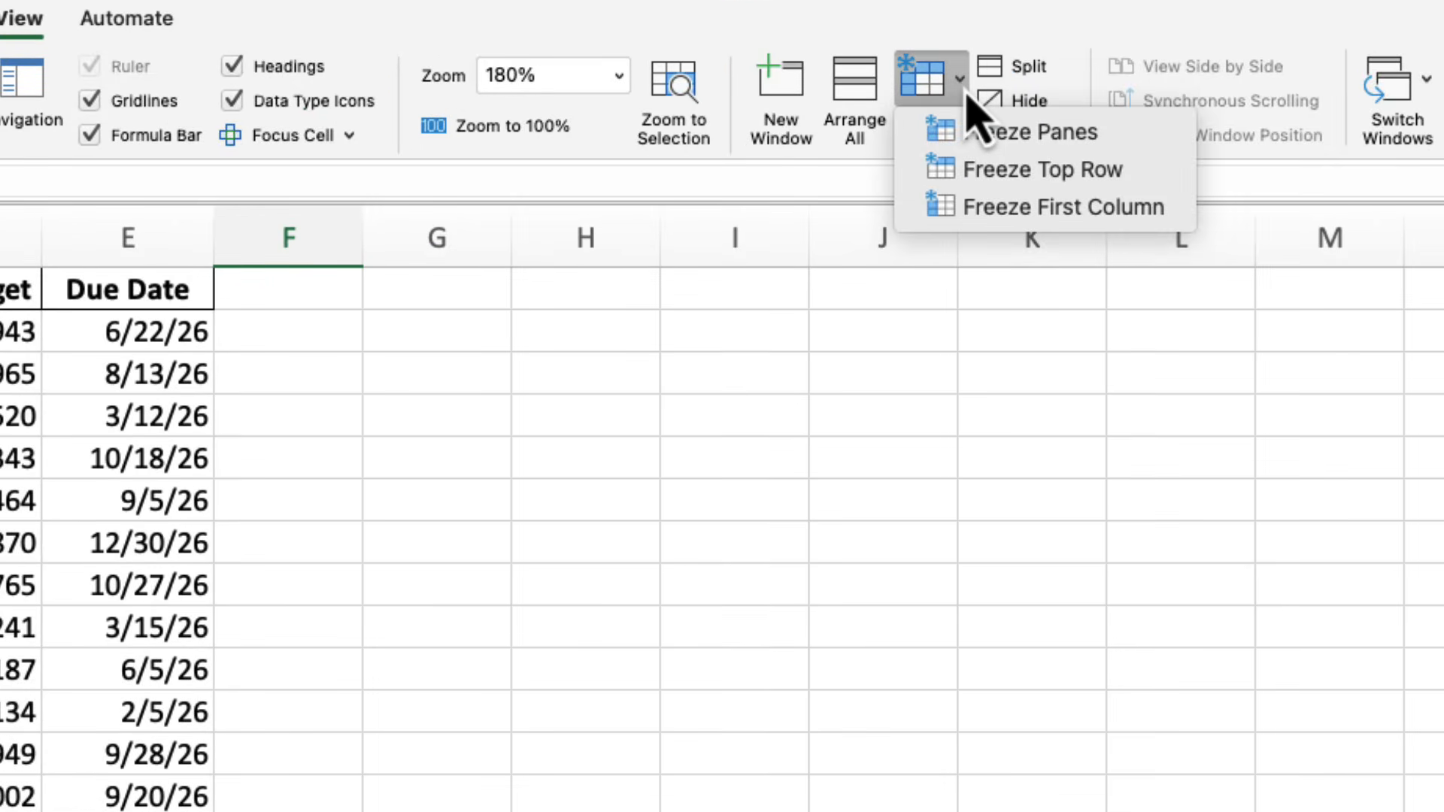
left_click(995, 176)
scroll(466, 549, "down", 5)
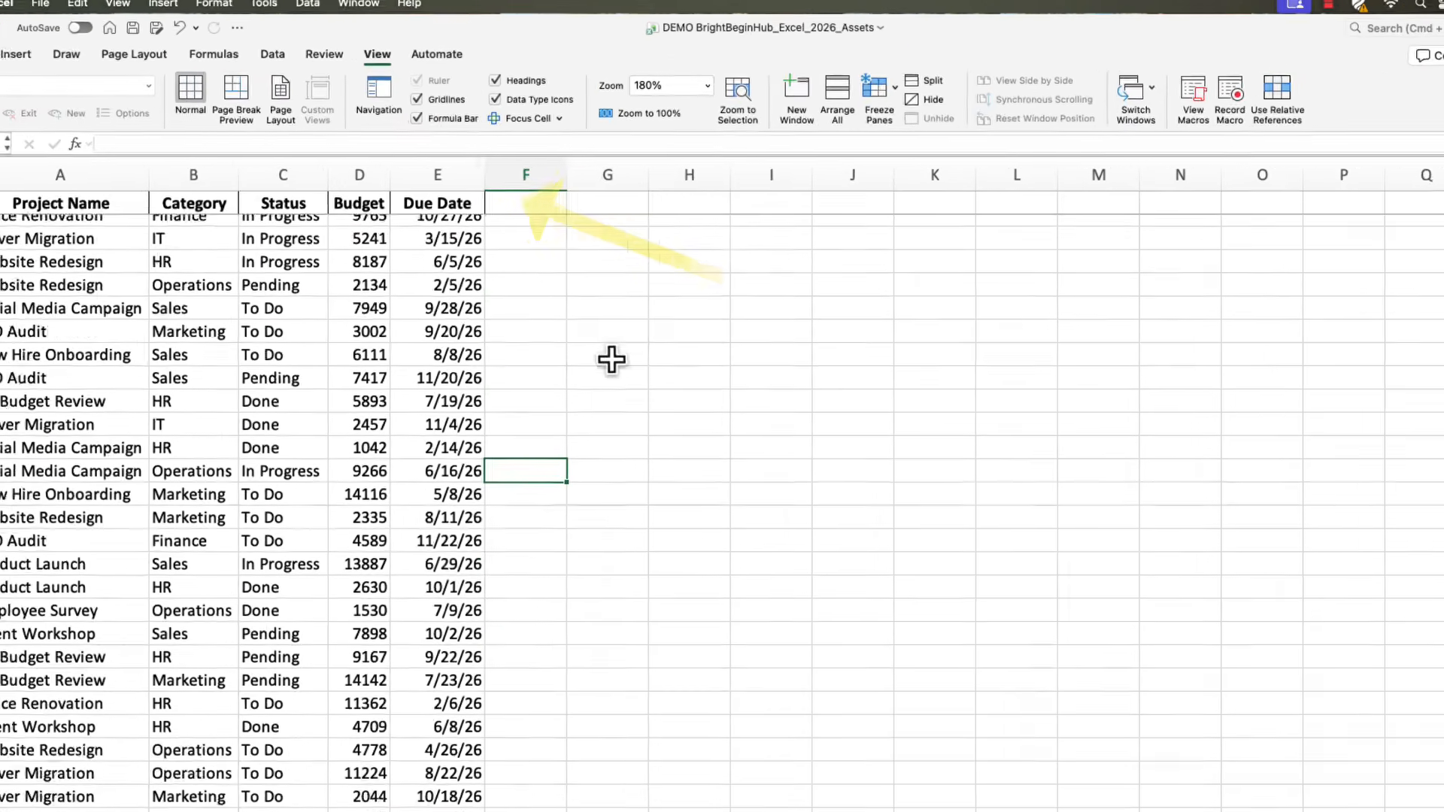
scroll(625, 341, "down", 10)
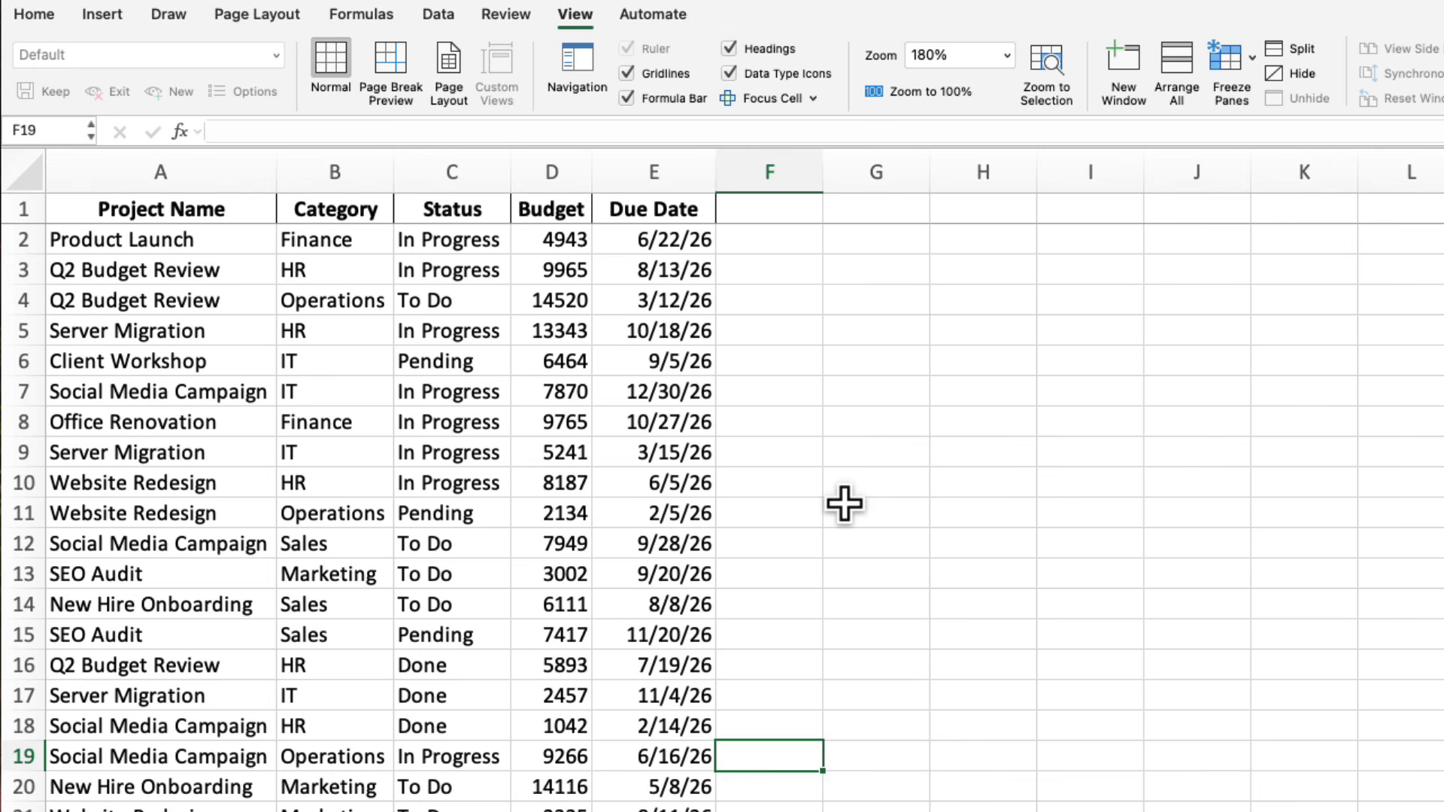
Send Copilot the prompt "Analyze this table and show me a bar chart of budget per category" for the bulk data sheet
left_click(38, 15)
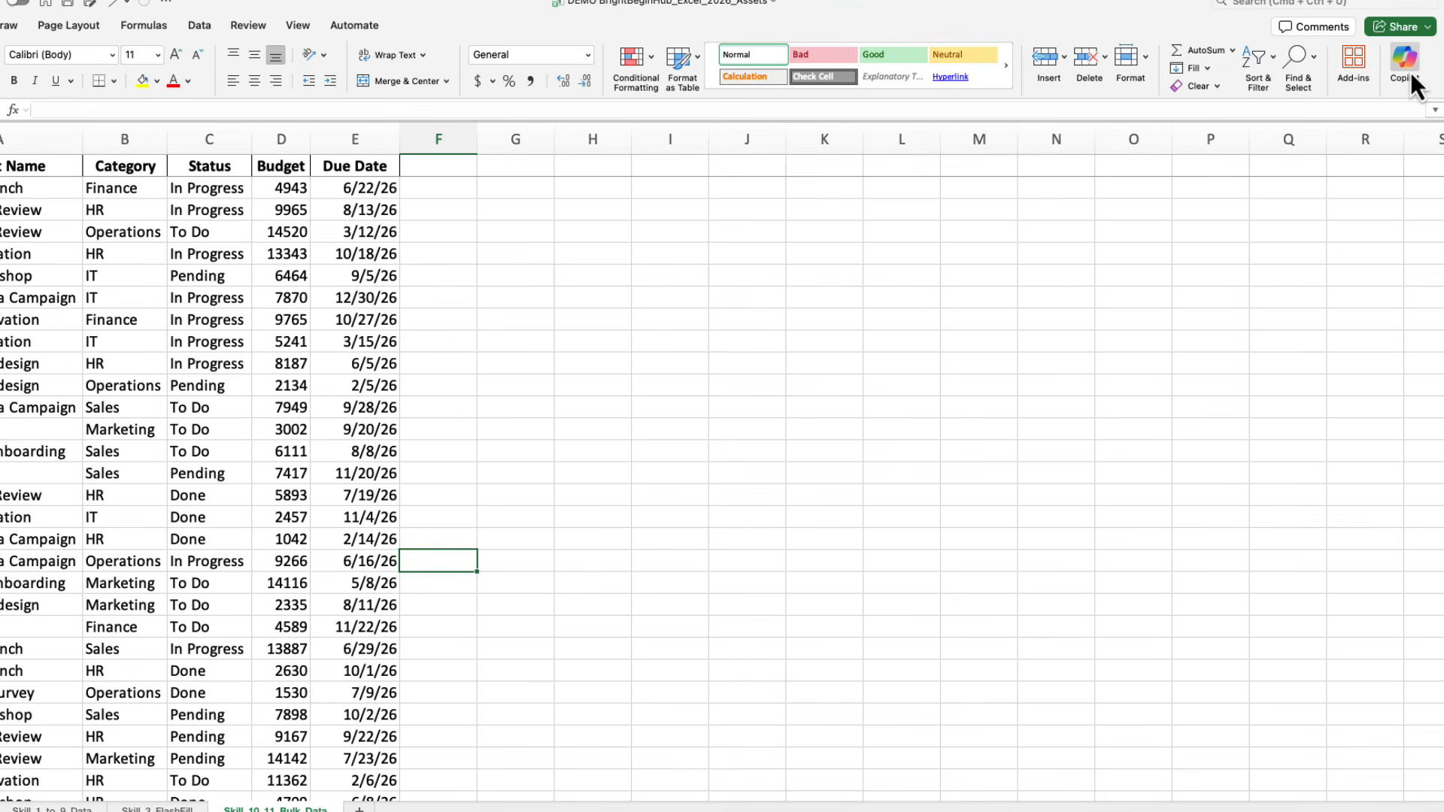
left_click(1411, 71)
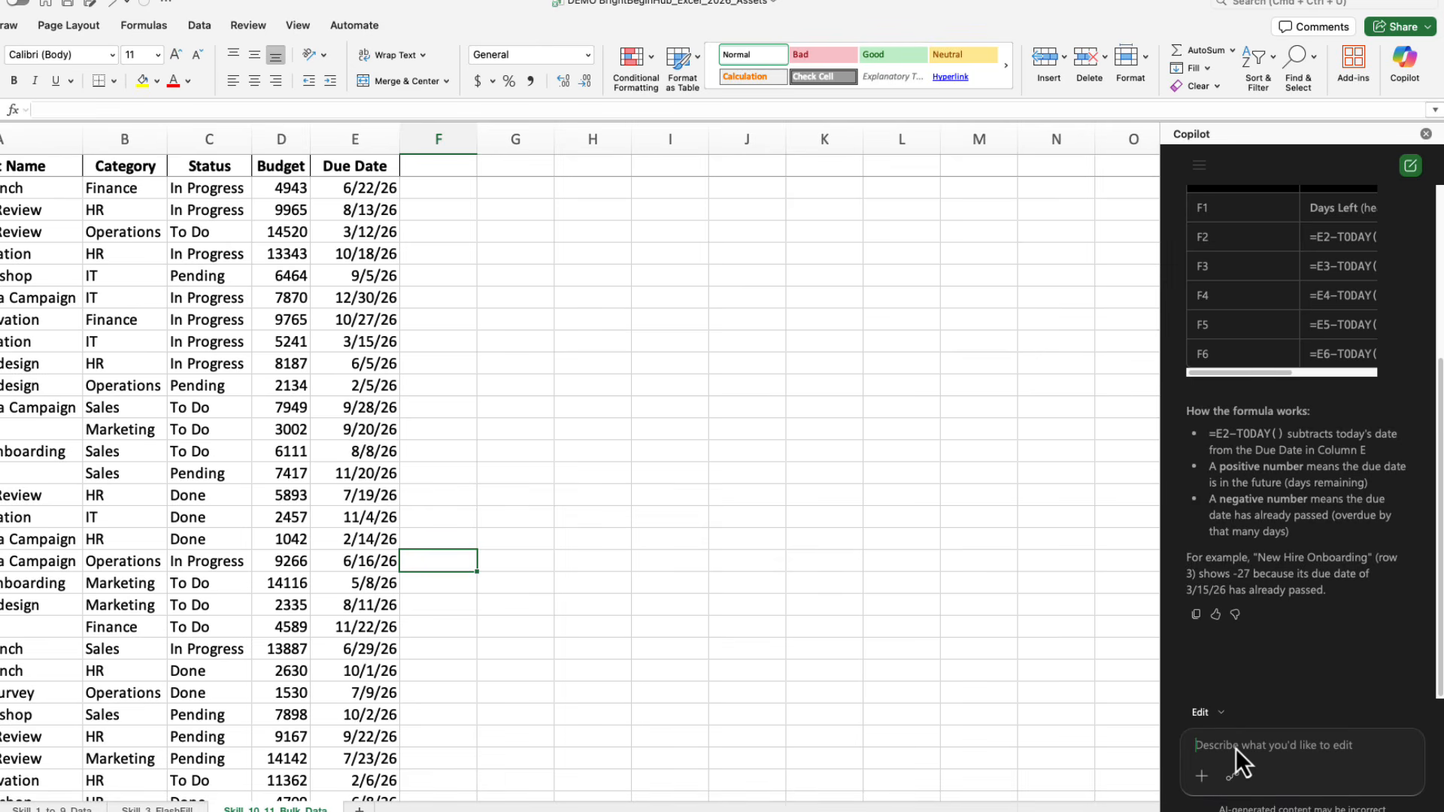
type("Analyze this table and show me a bar char")
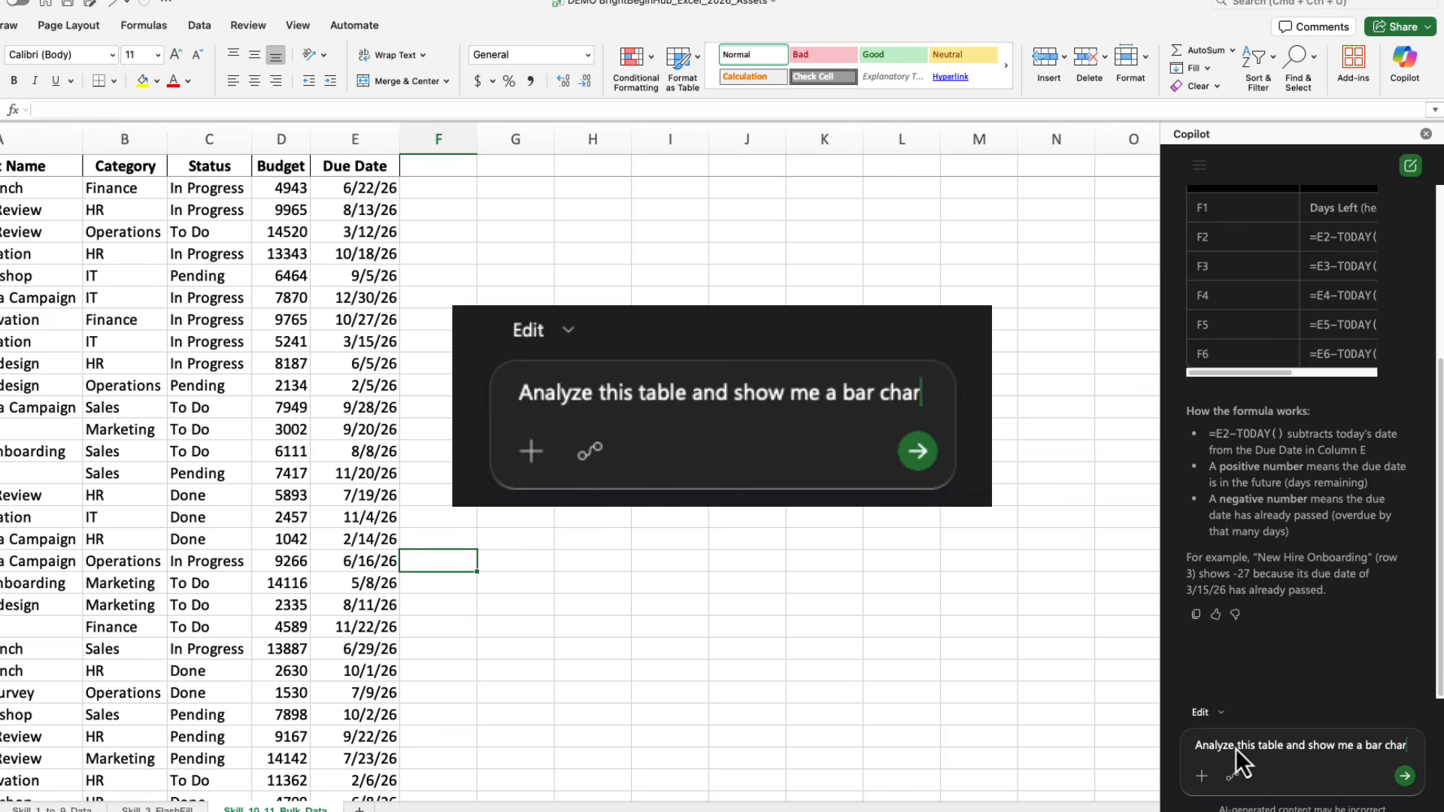
type("t of budget per category")
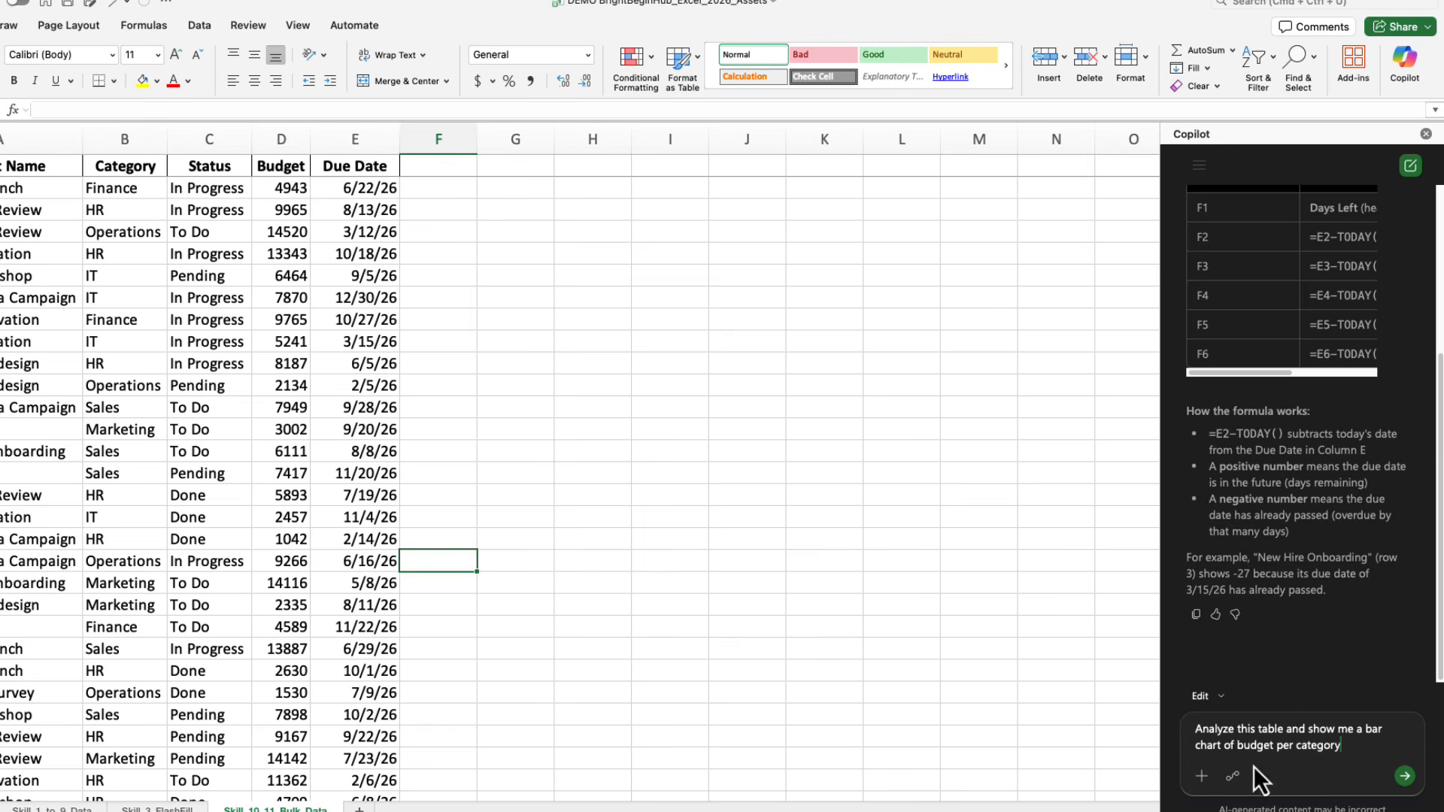
left_click(1405, 777)
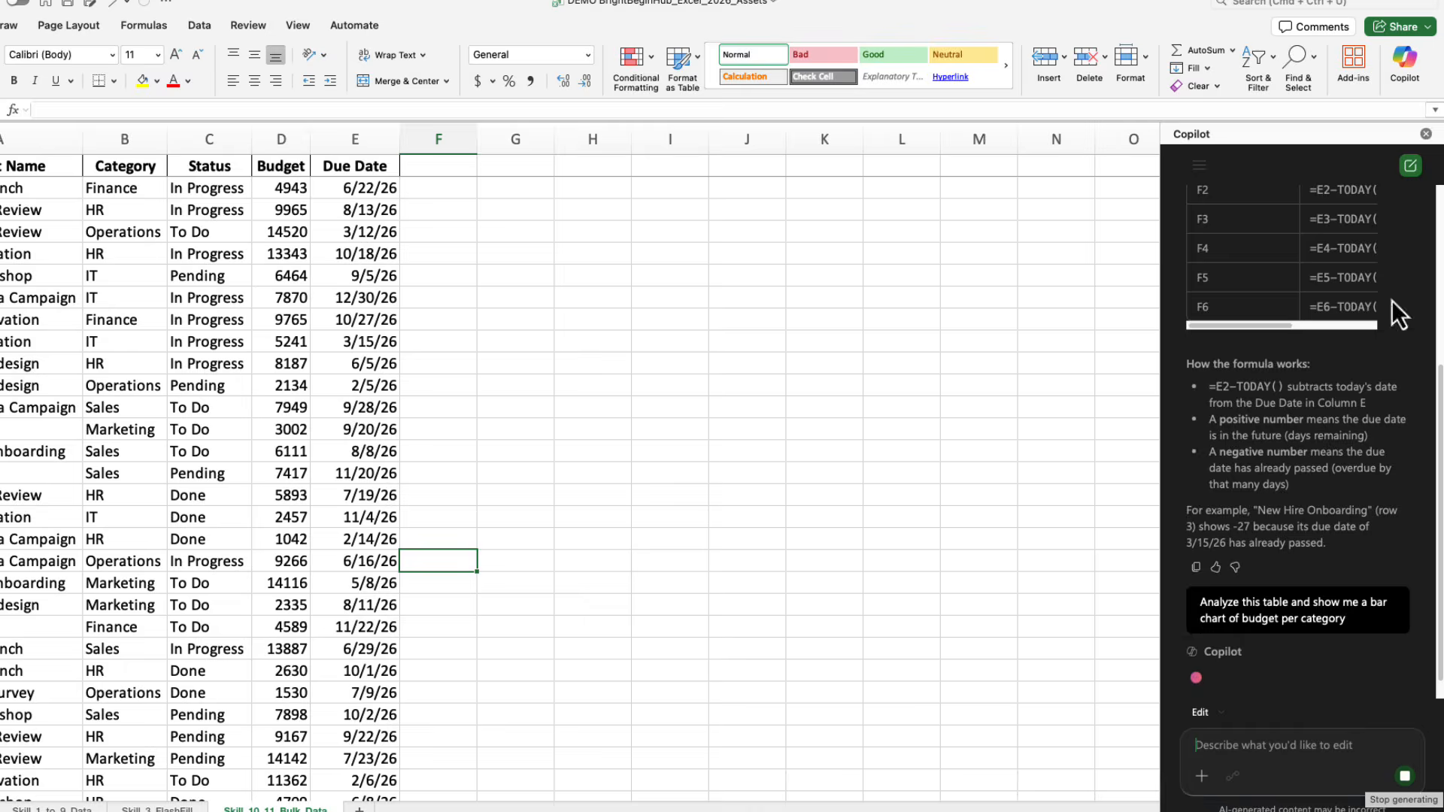
Close Copilot, shrink the Budget by Category bar chart and place it directly below the category totals table
left_click(1426, 135)
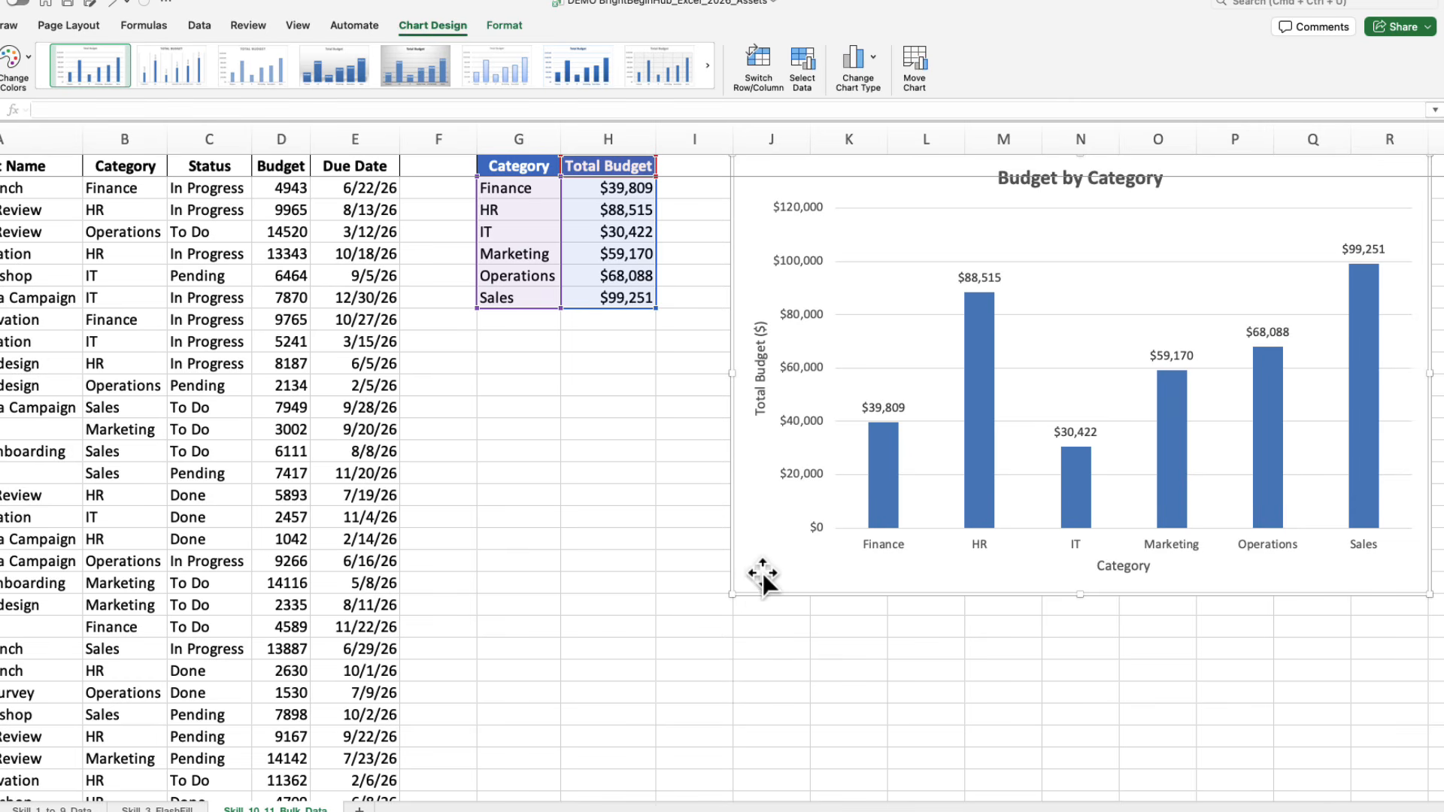
left_click_drag(733, 592, 1006, 458)
left_click_drag(1178, 412, 600, 592)
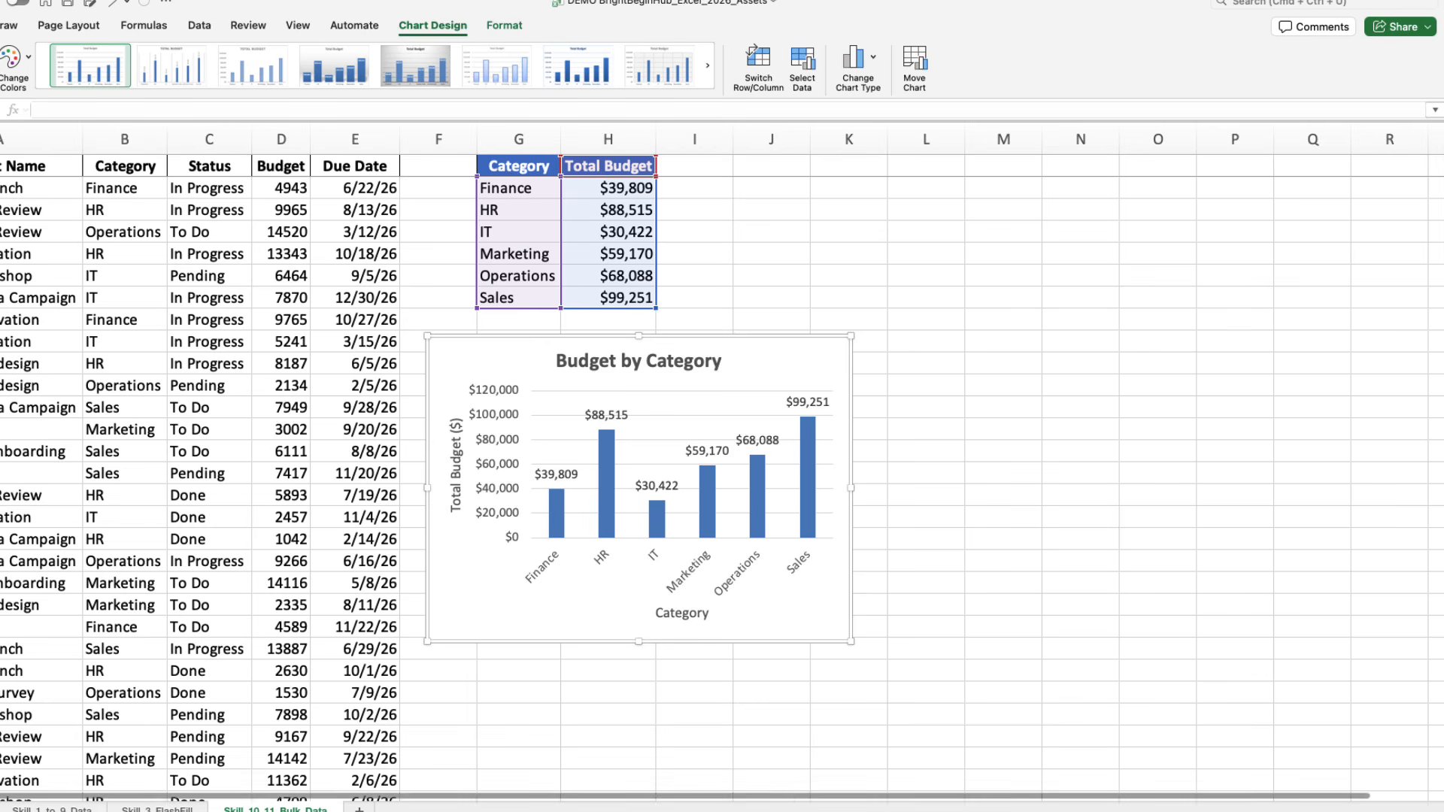
Send Copilot the prompt "Show me a pie chart of project statuses"
left_click(0, 25)
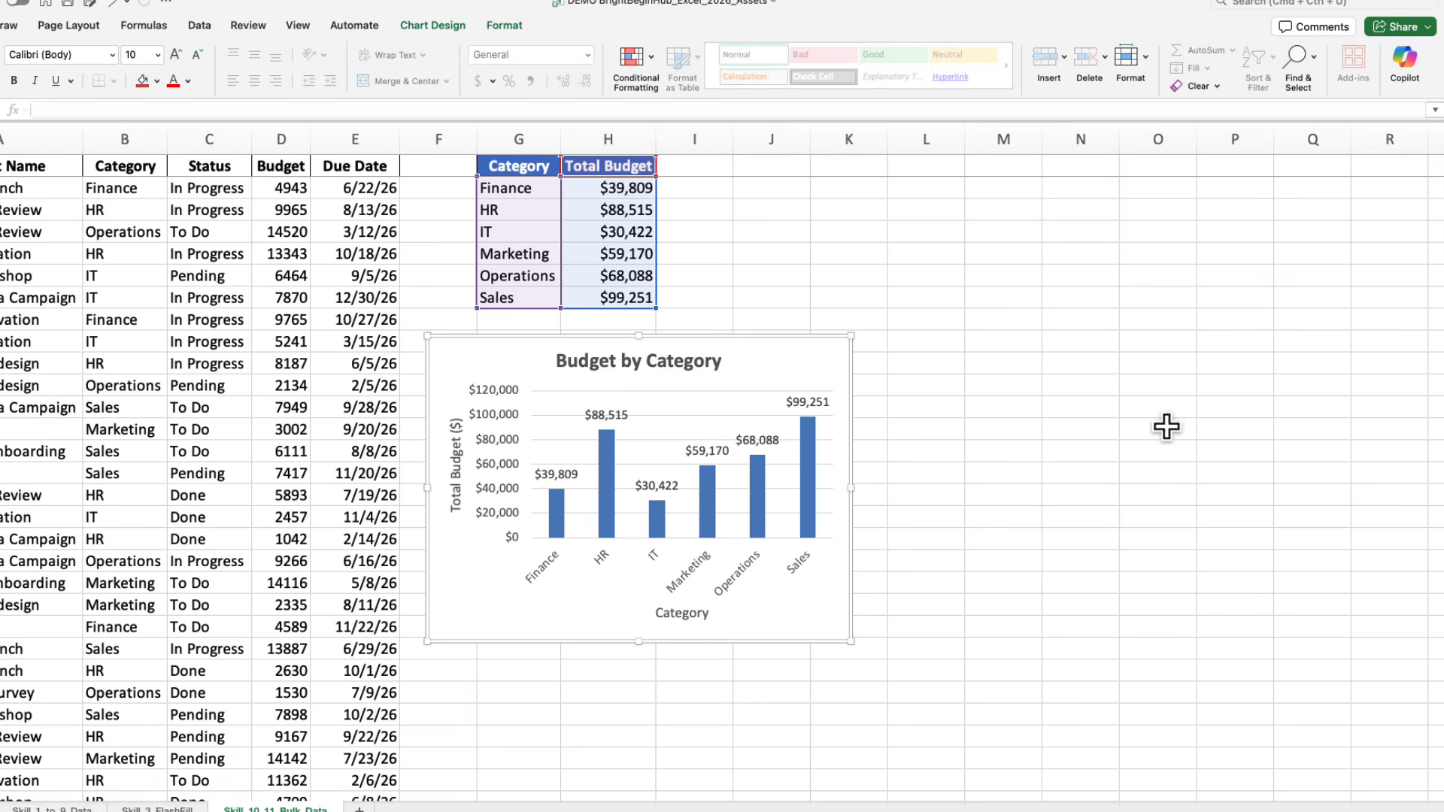
left_click(1404, 62)
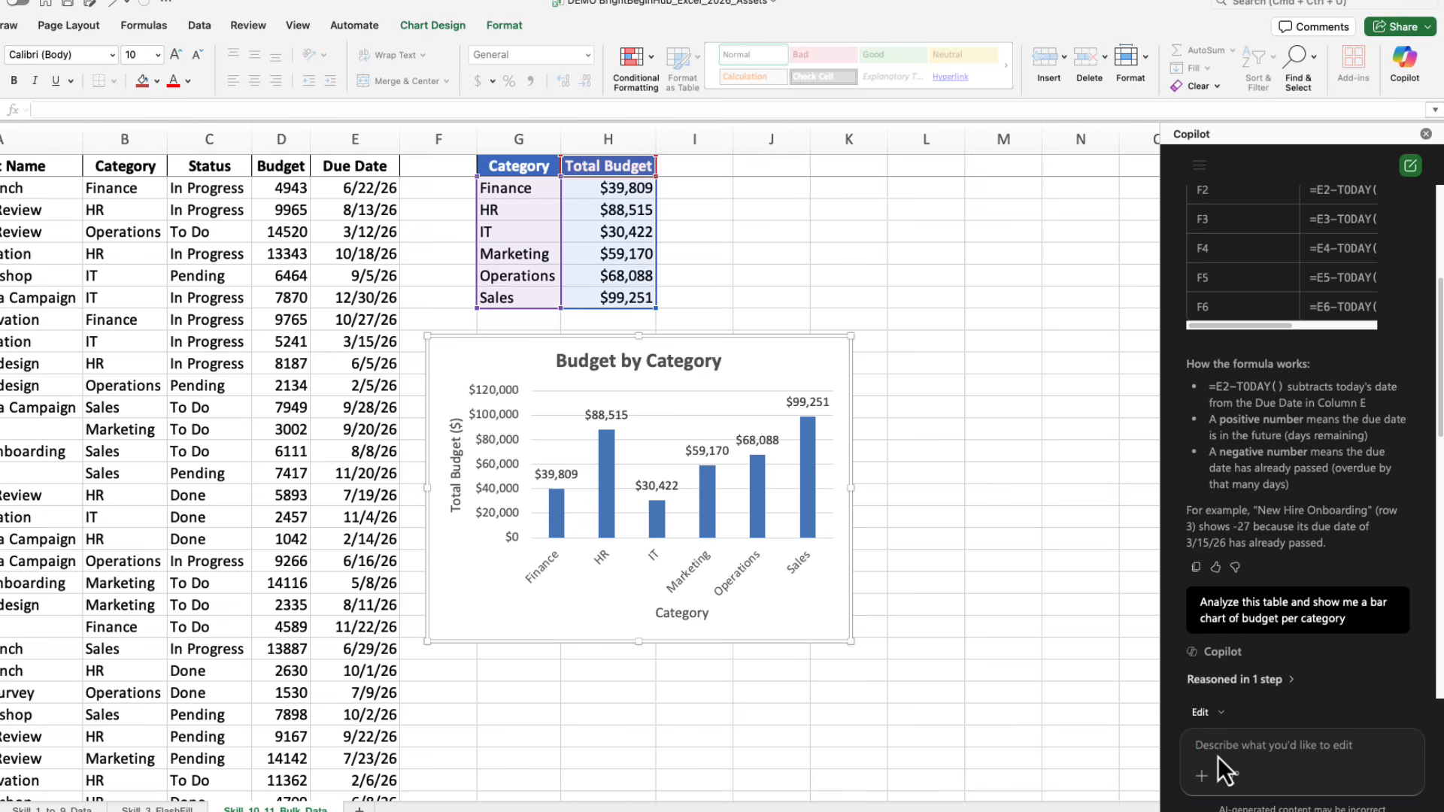
type("Show me a pie chart of project")
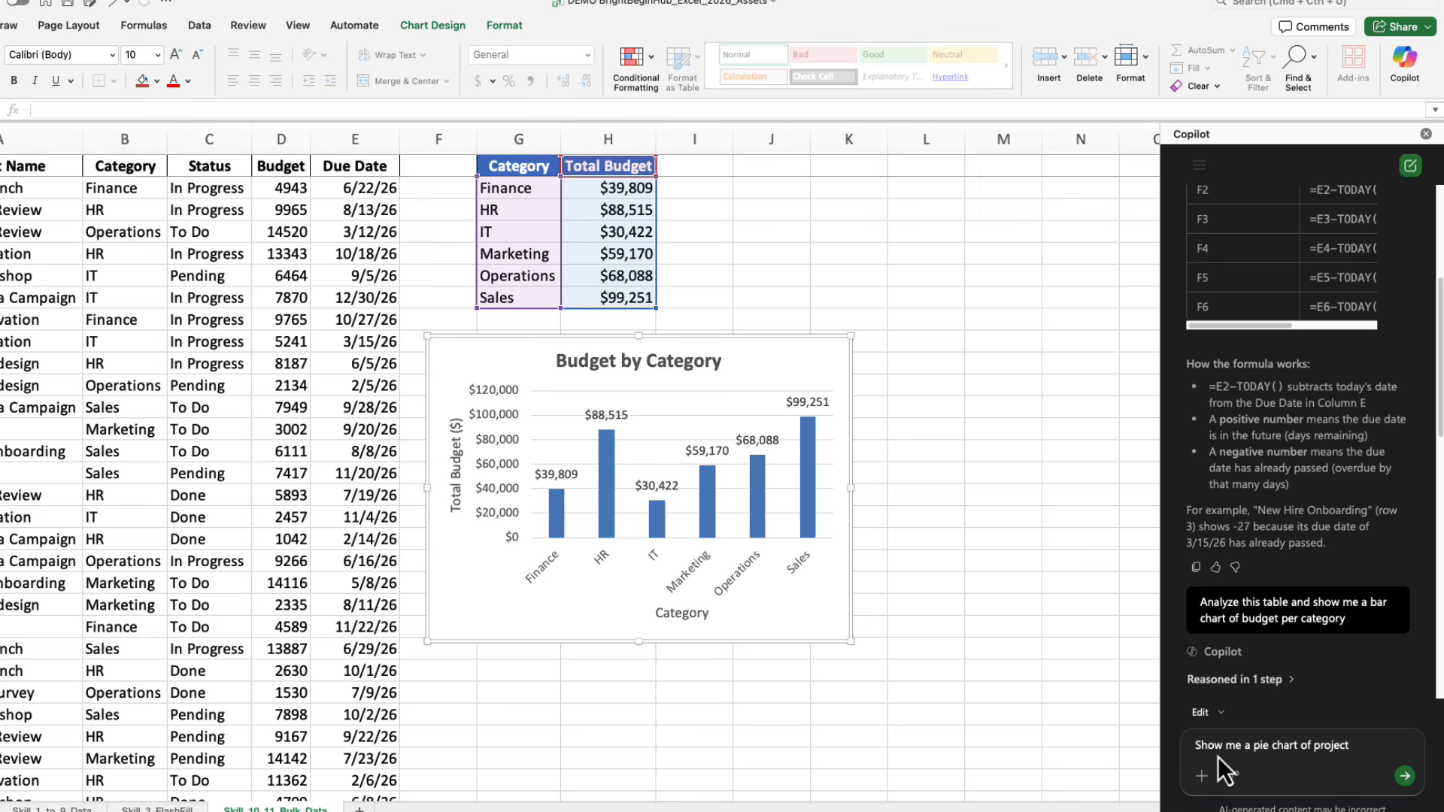
type(" statuses")
left_click(1404, 776)
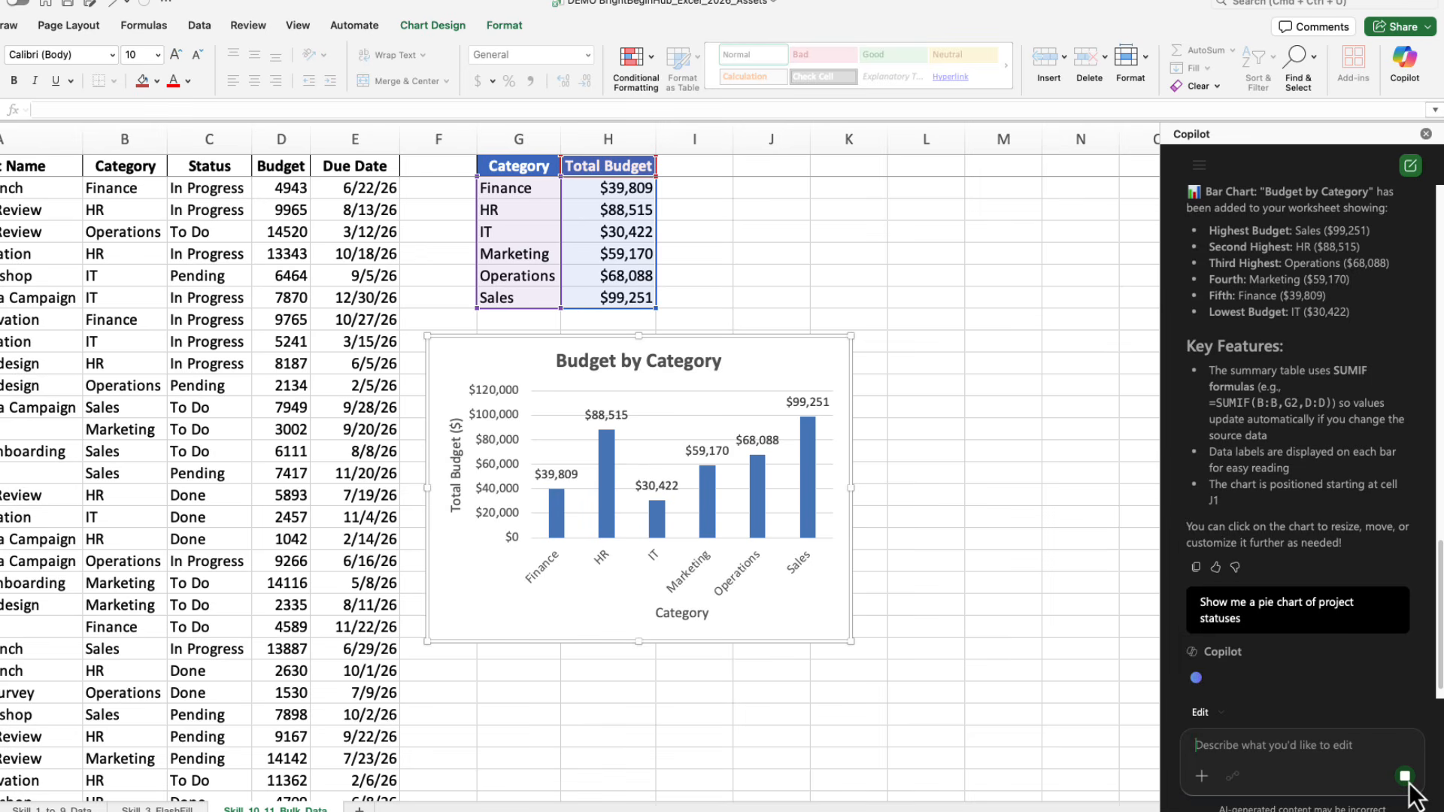
Make the bar chart slightly smaller, and resize the Project Status Distribution pie chart to sit beside it, below the status counts
left_click_drag(850, 642, 802, 600)
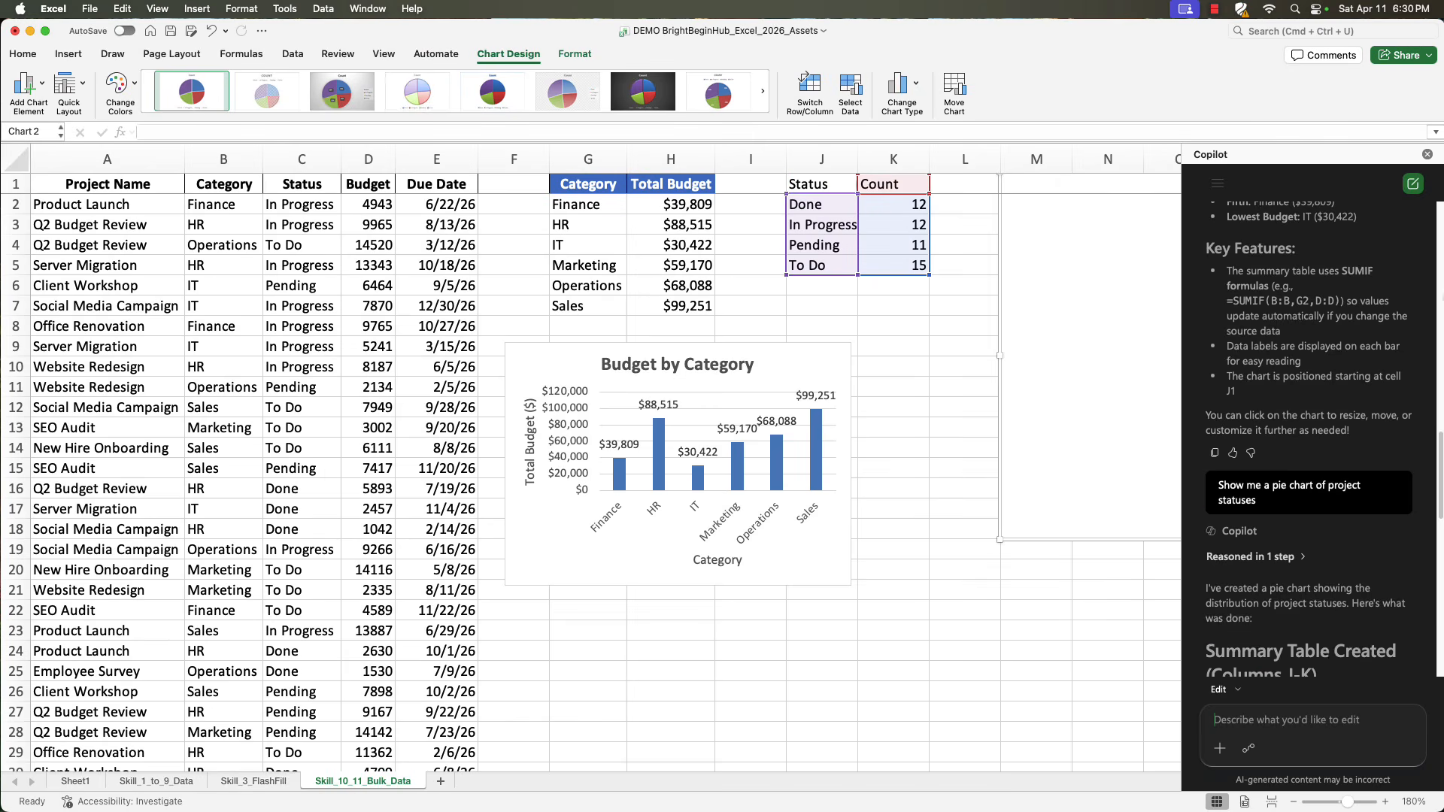
scroll(1316, 645, "down", 10)
left_click(1426, 133)
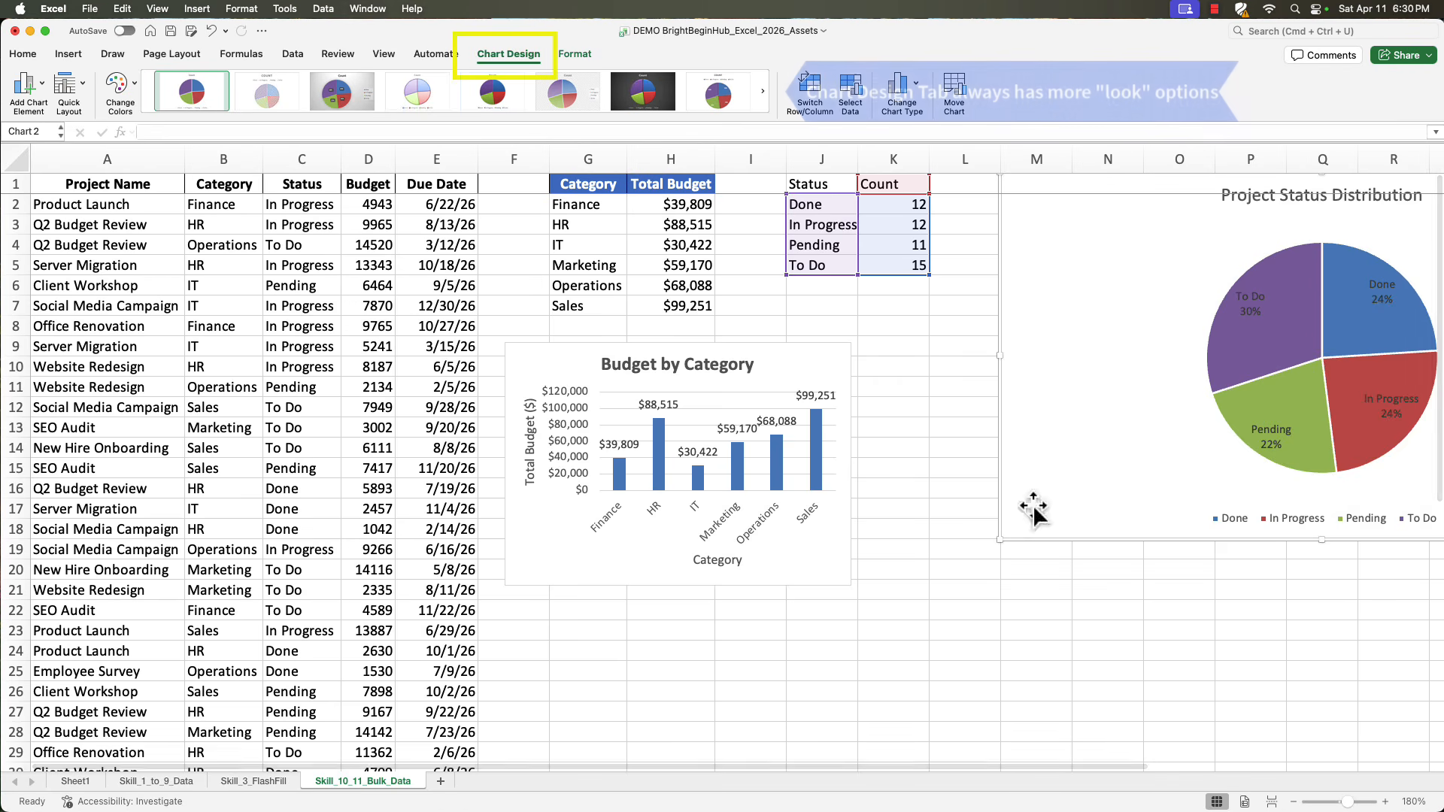
left_click_drag(999, 539, 1296, 347)
left_click_drag(1338, 245, 932, 403)
left_click_drag(1236, 506, 1304, 589)
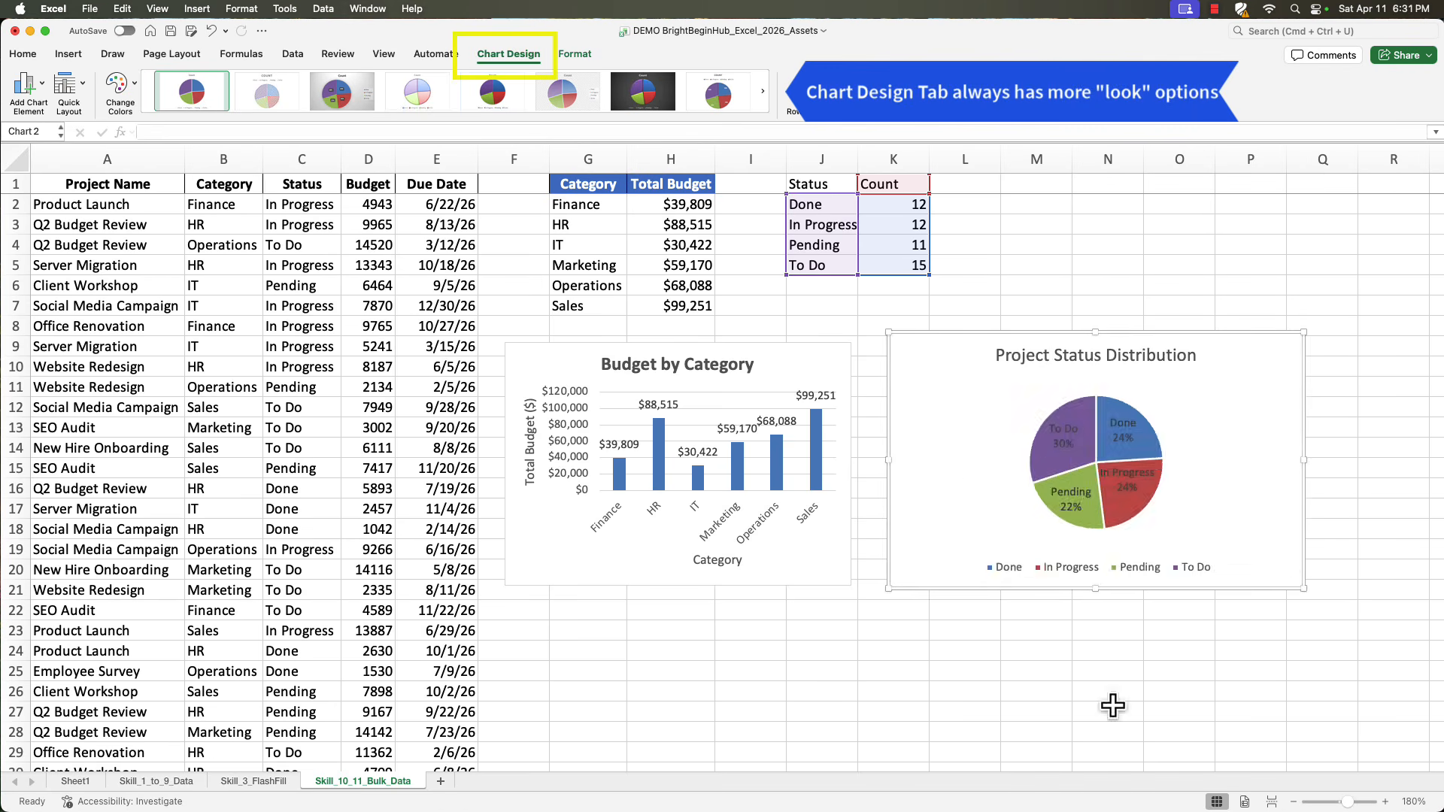